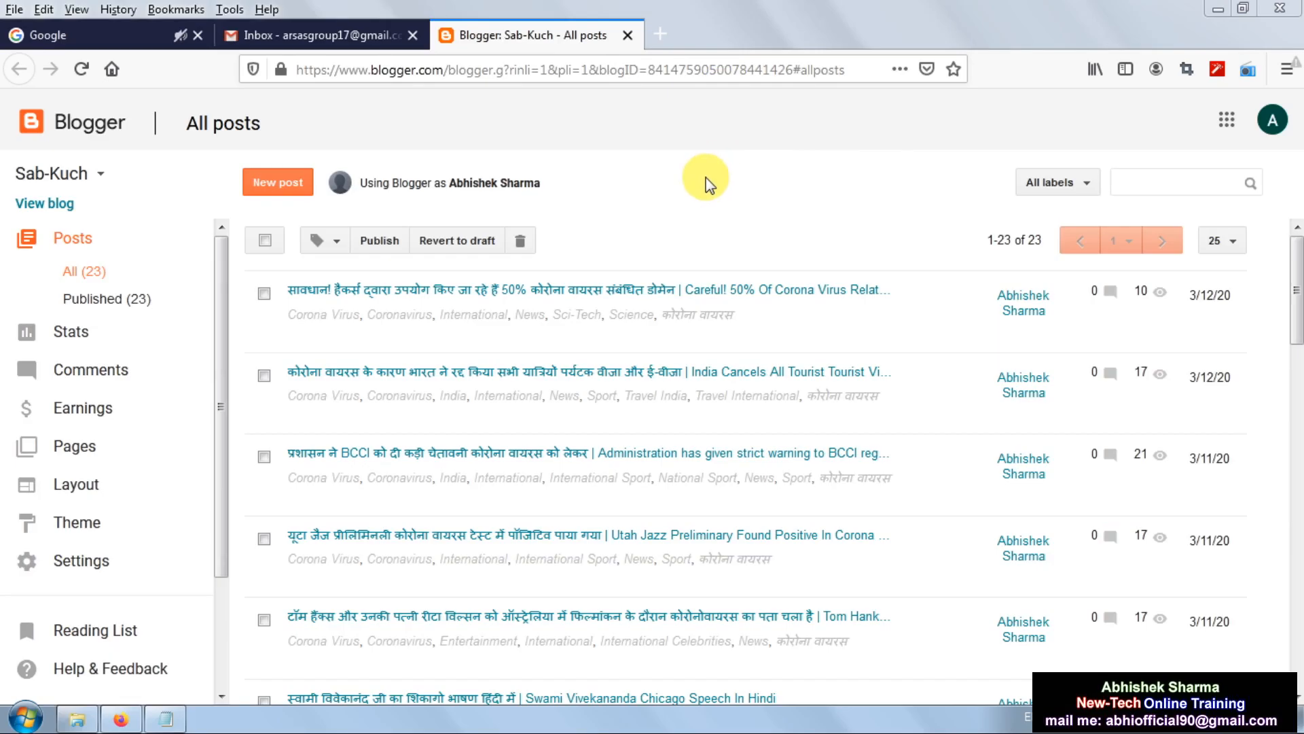
- View the live Sab-Kuch blog, look through its home page posts and sidebar widgets, and return to Blogger
click(54, 209)
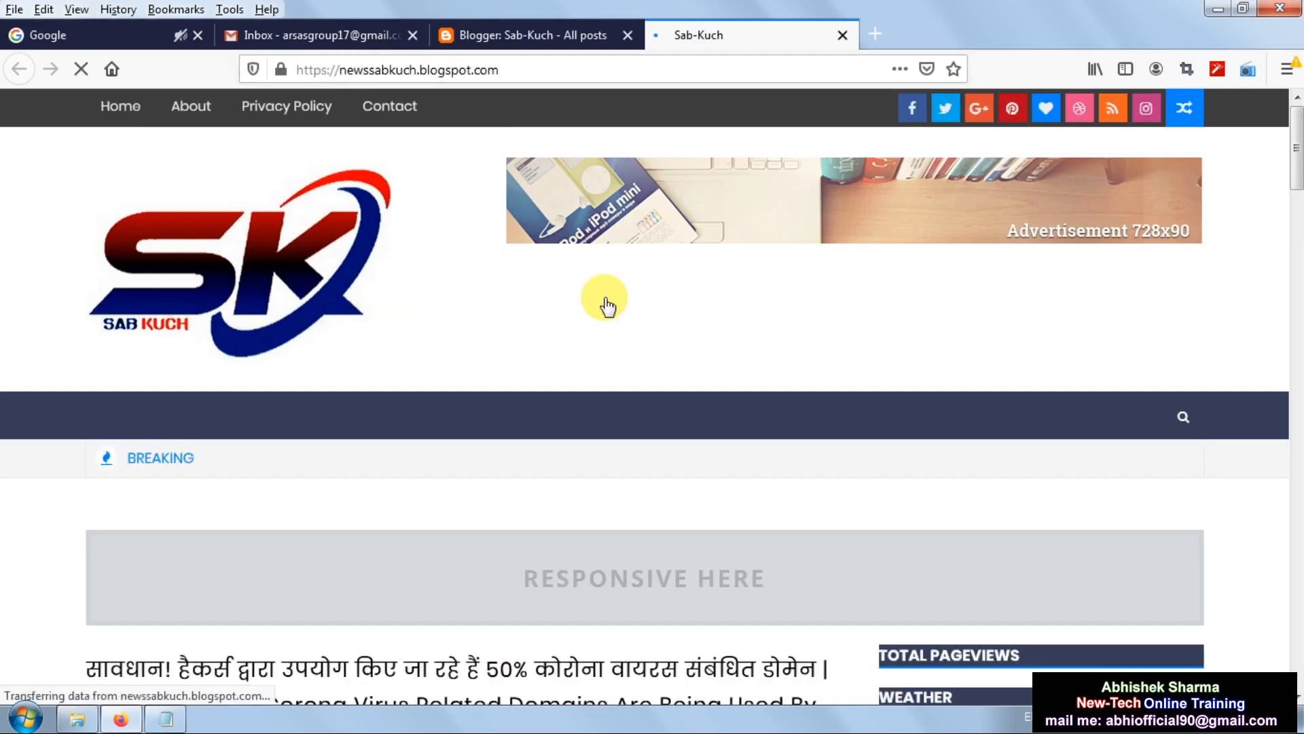
scroll(671, 369, down, 5)
scroll(464, 416, down, 10)
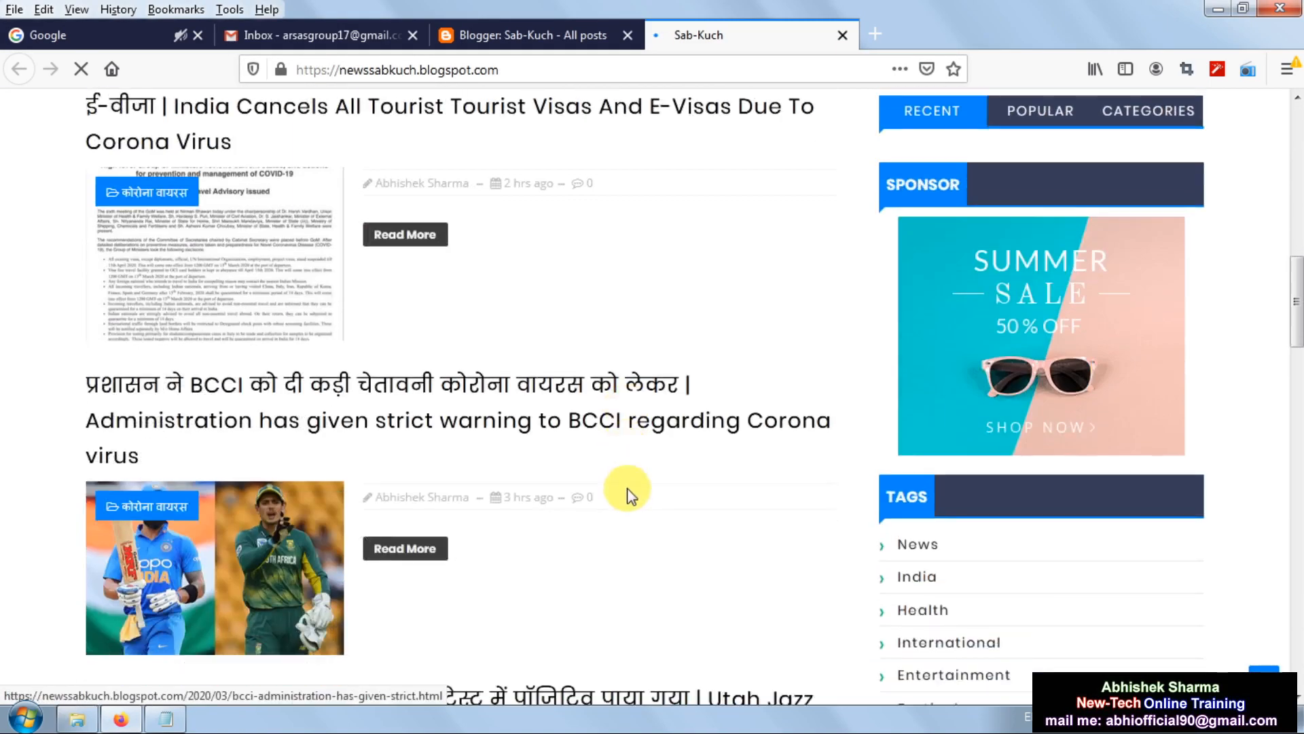
scroll(619, 413, down, 10)
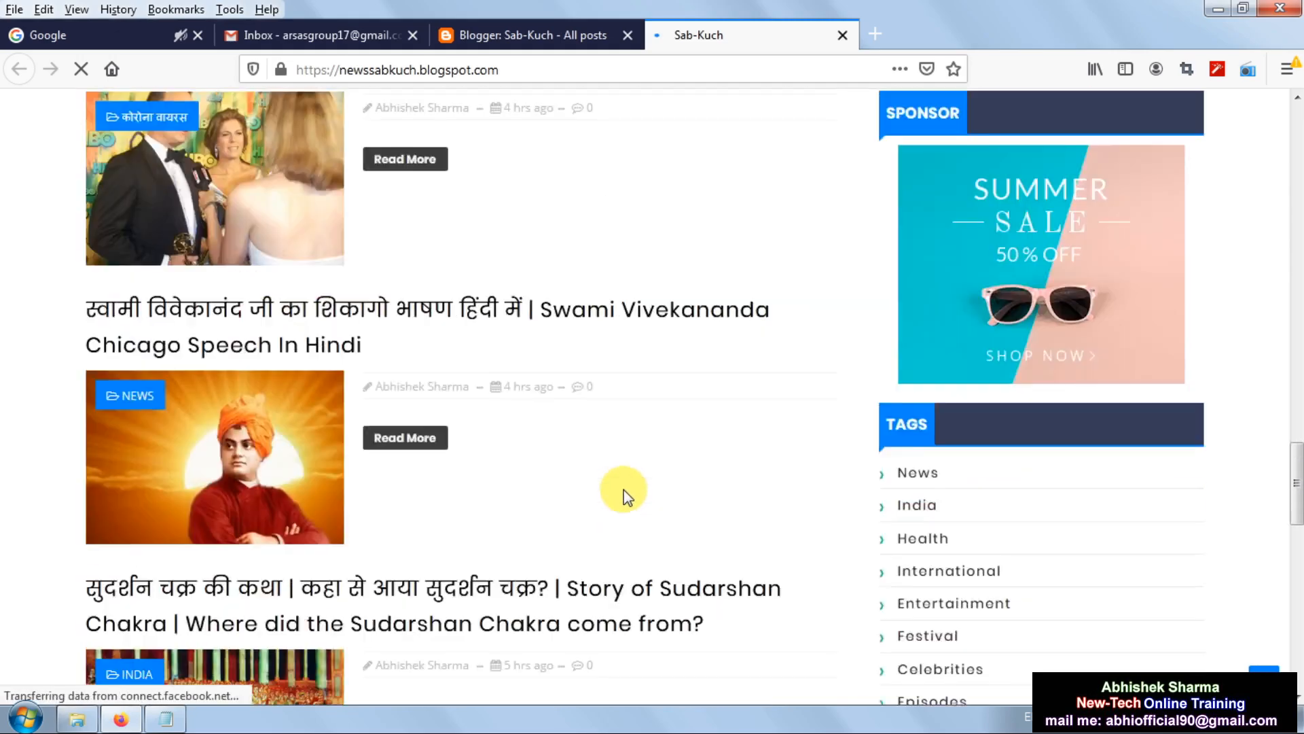
scroll(627, 488, up, 12)
scroll(633, 484, up, 13)
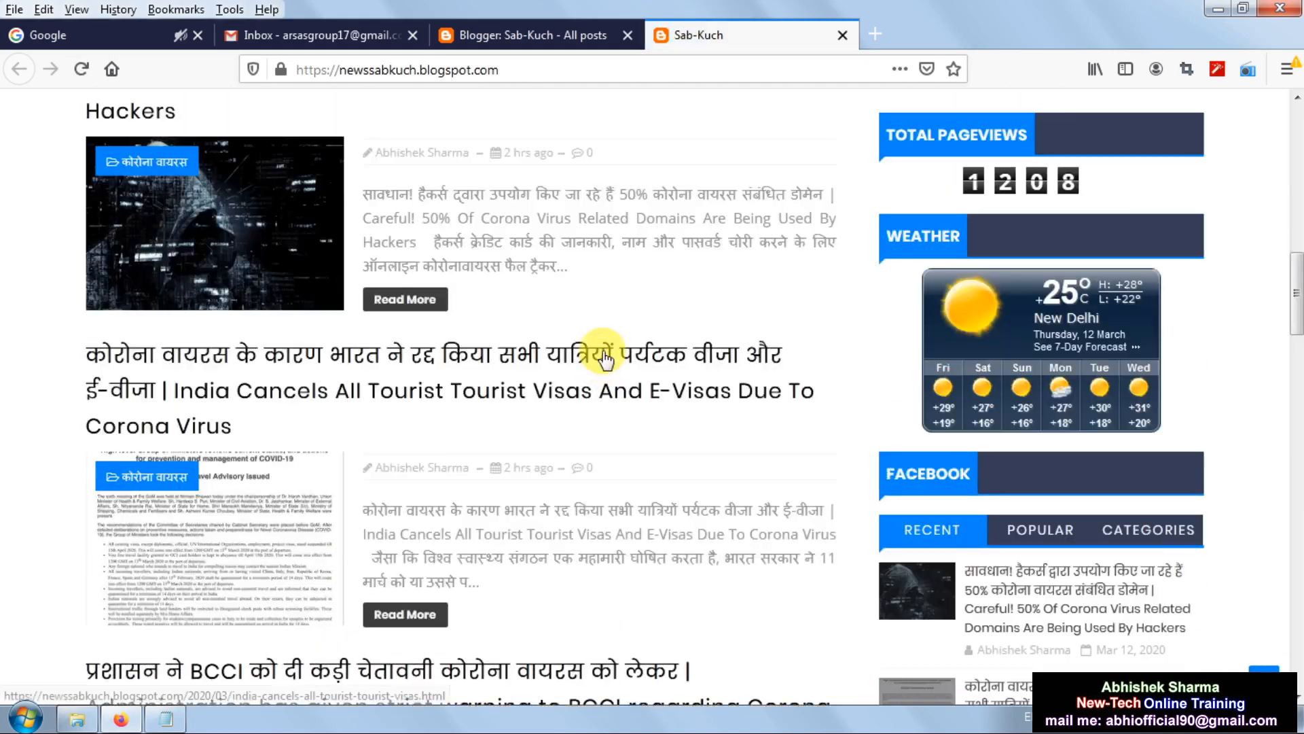
scroll(583, 238, up, 3)
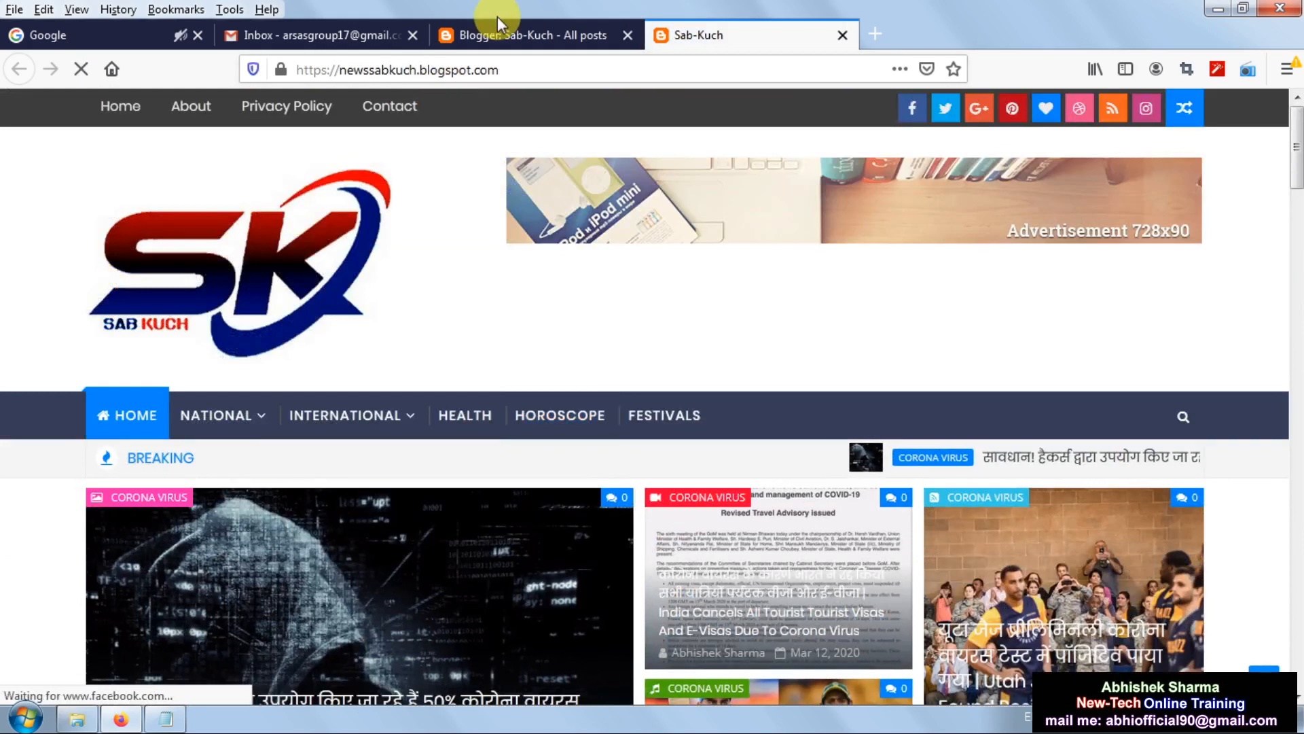
click(495, 35)
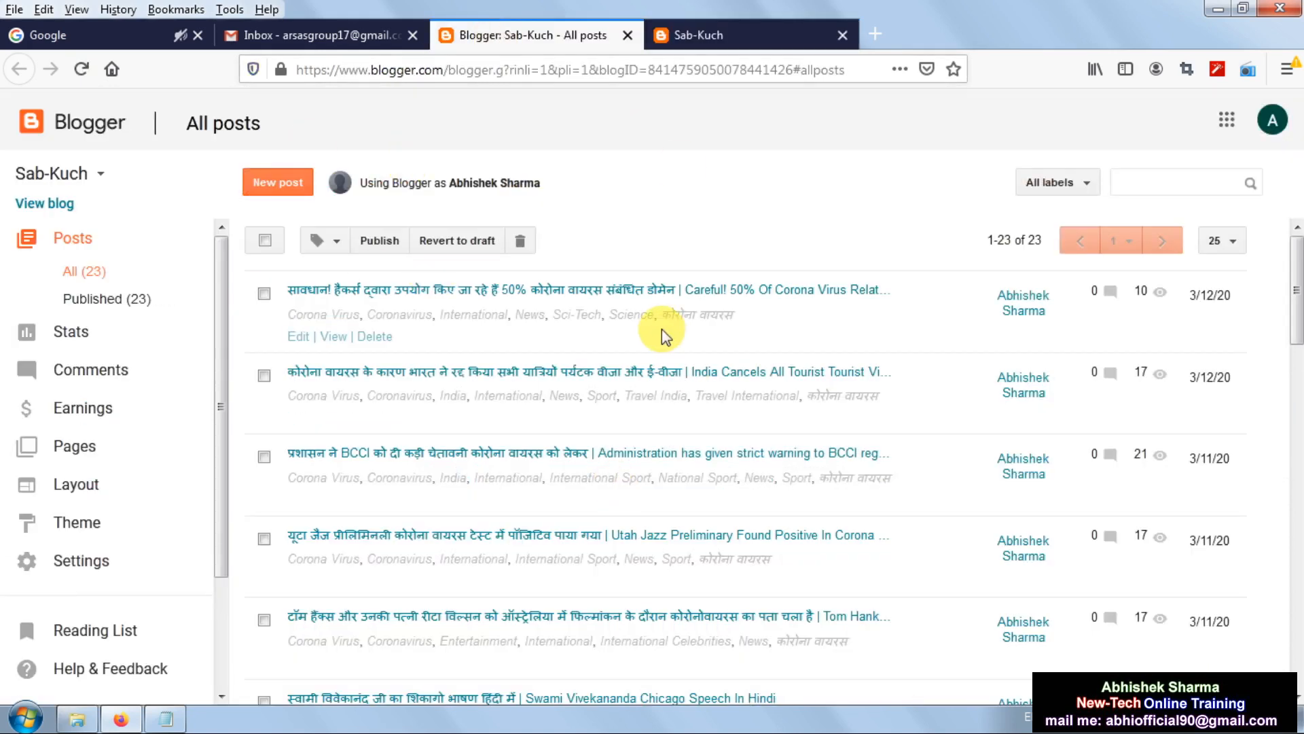
- Open the blog's Basic settings and compare the title entry with the live blog
click(81, 562)
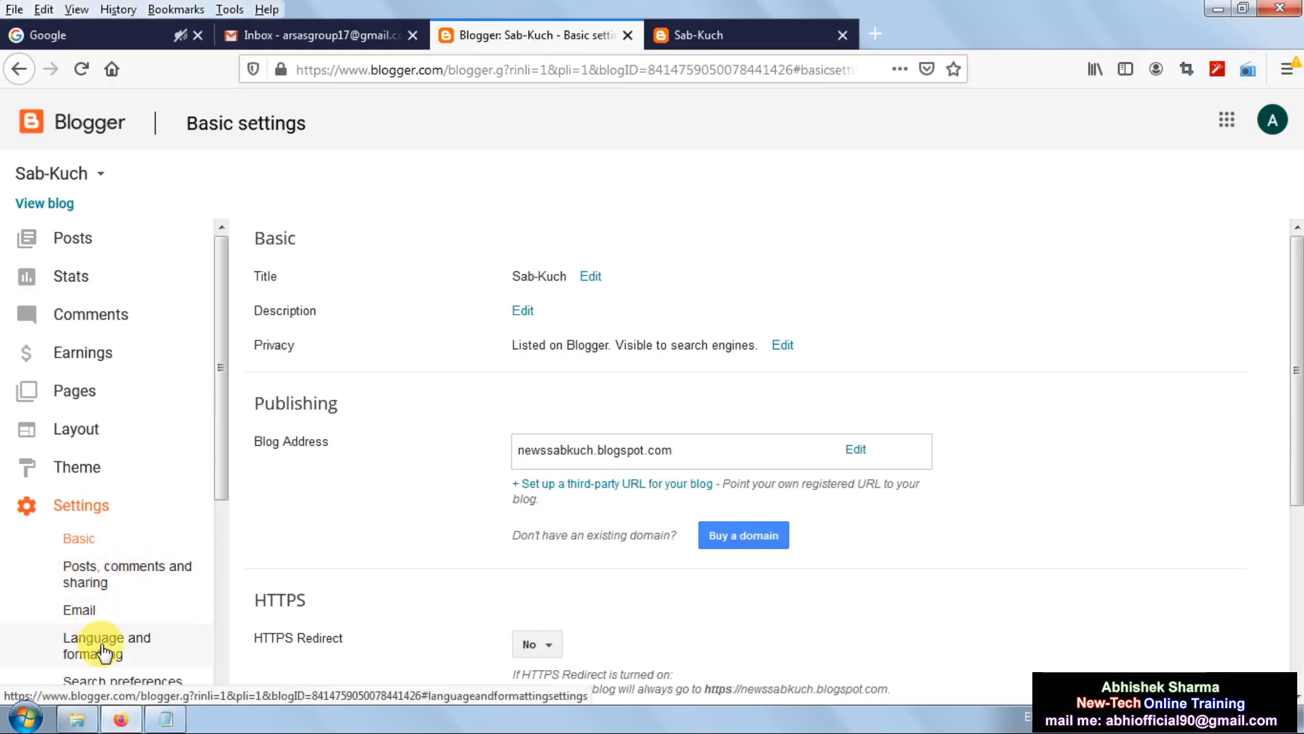
scroll(169, 590, down, 3)
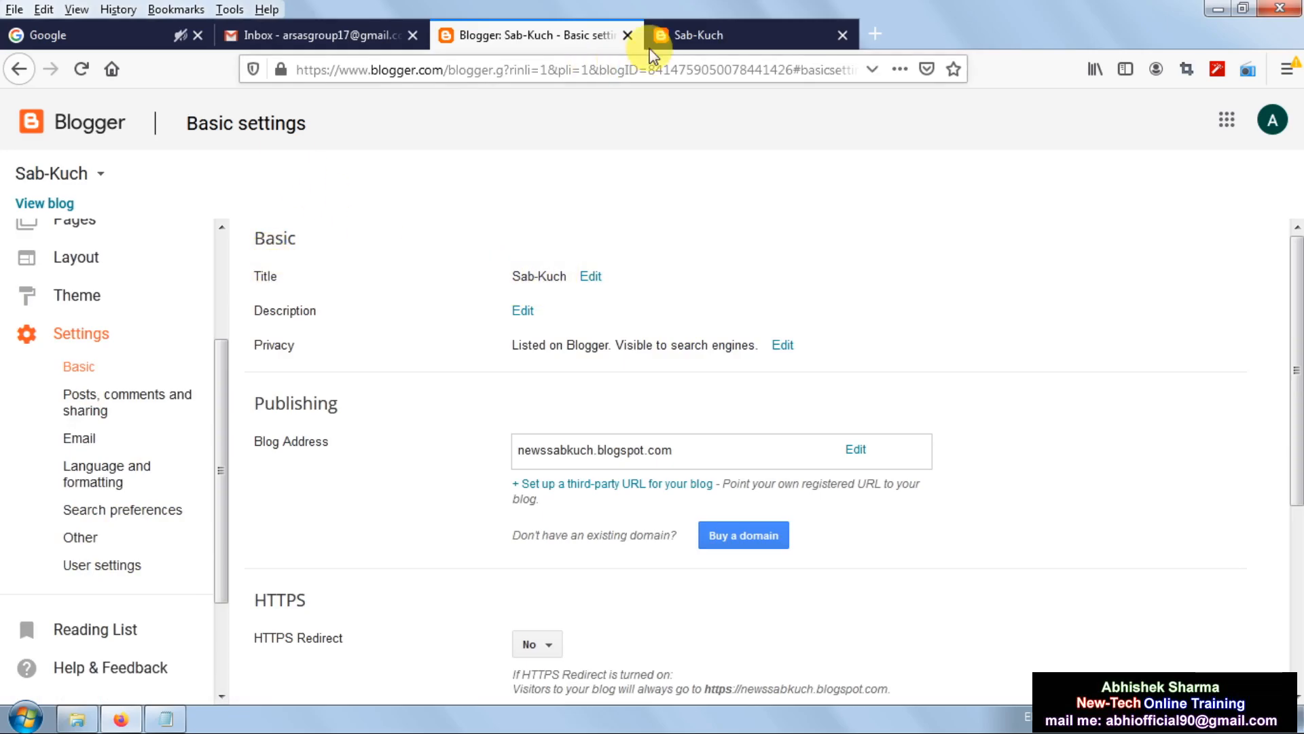
click(681, 37)
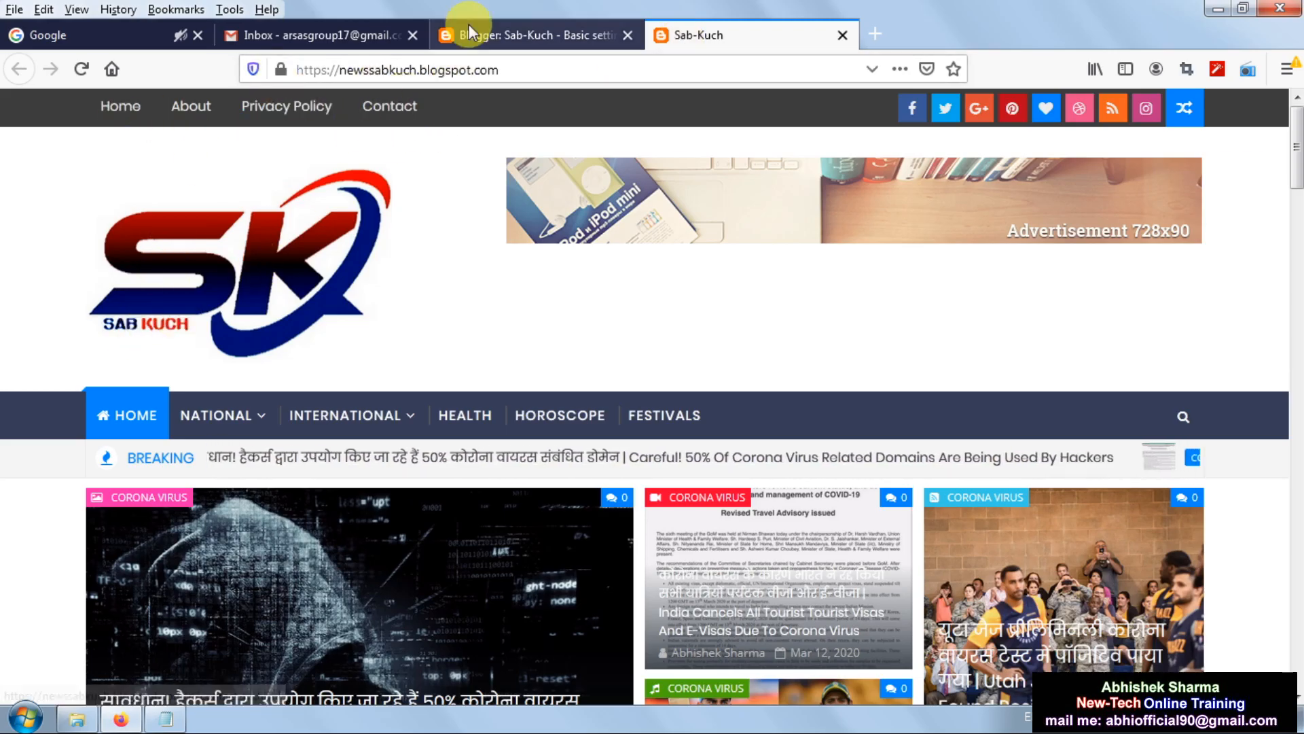
click(511, 29)
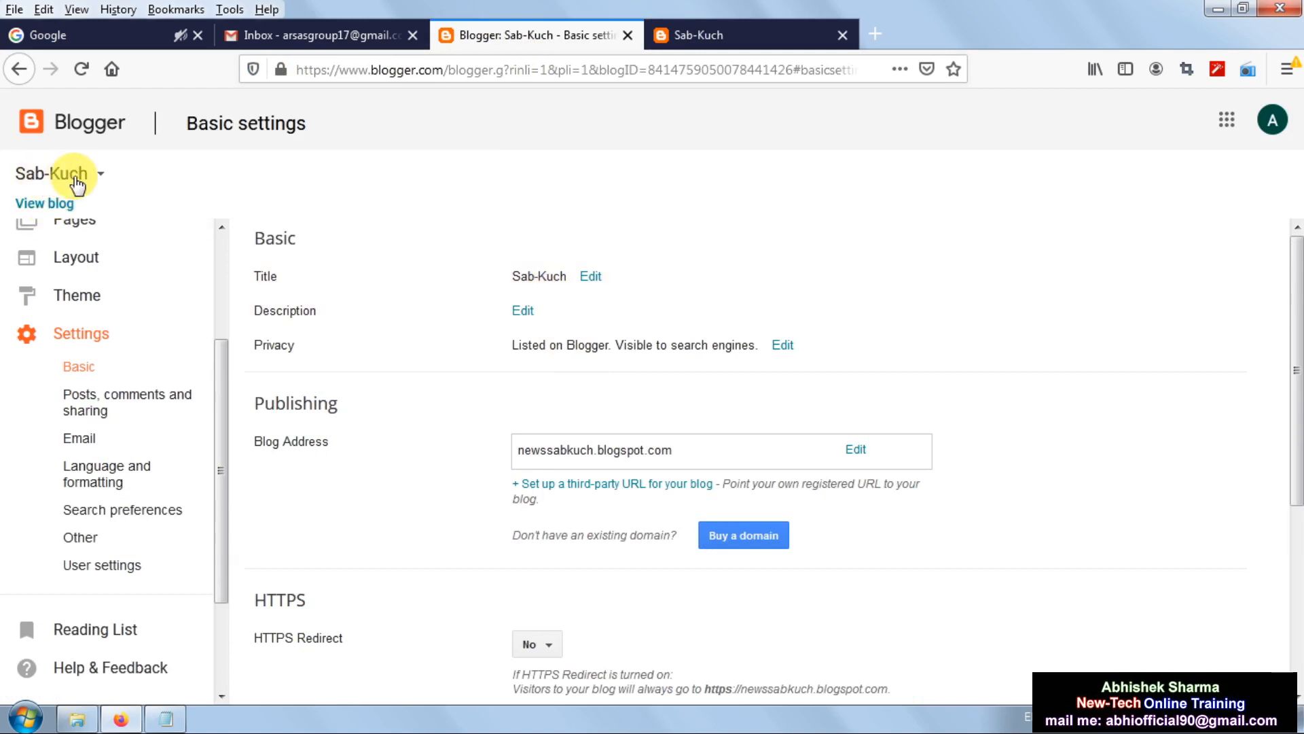
- Copy the blog title out of its field, change the title to aaaa, save it and reload the settings
click(591, 275)
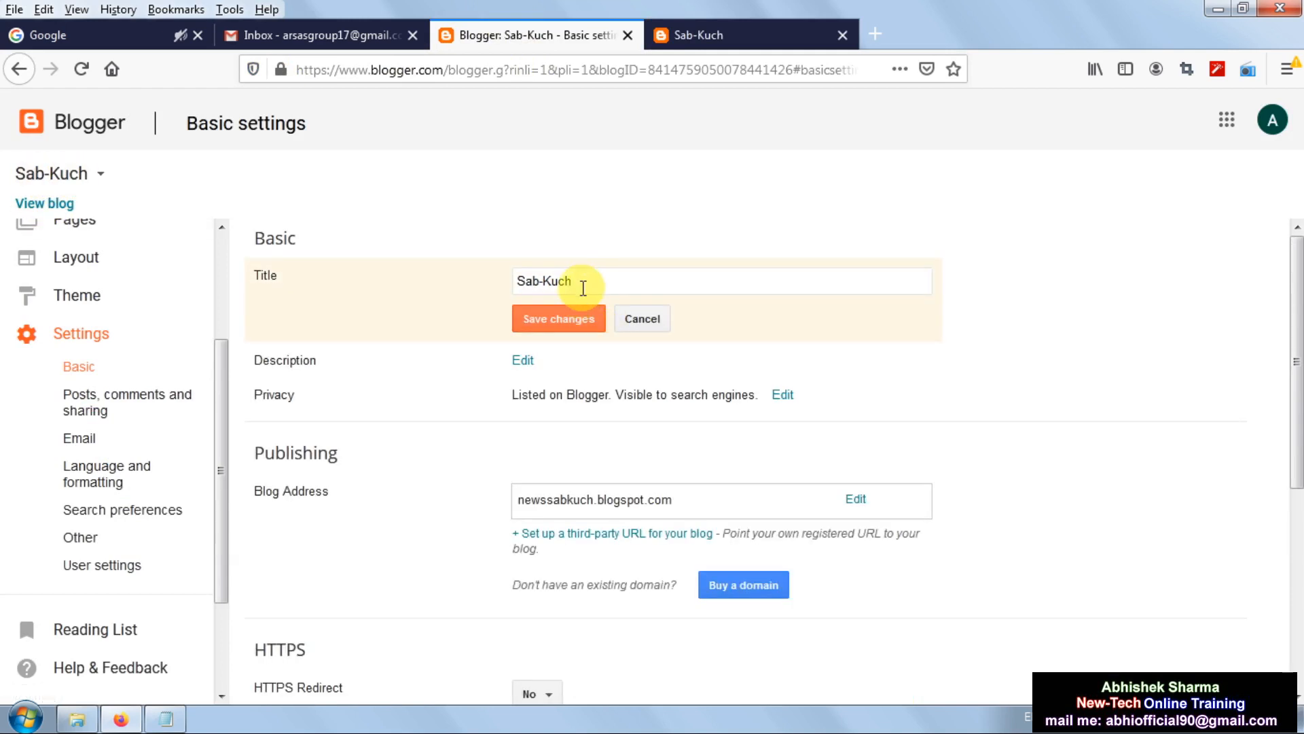
drag(582, 283, 495, 283)
key(ctrl+c)
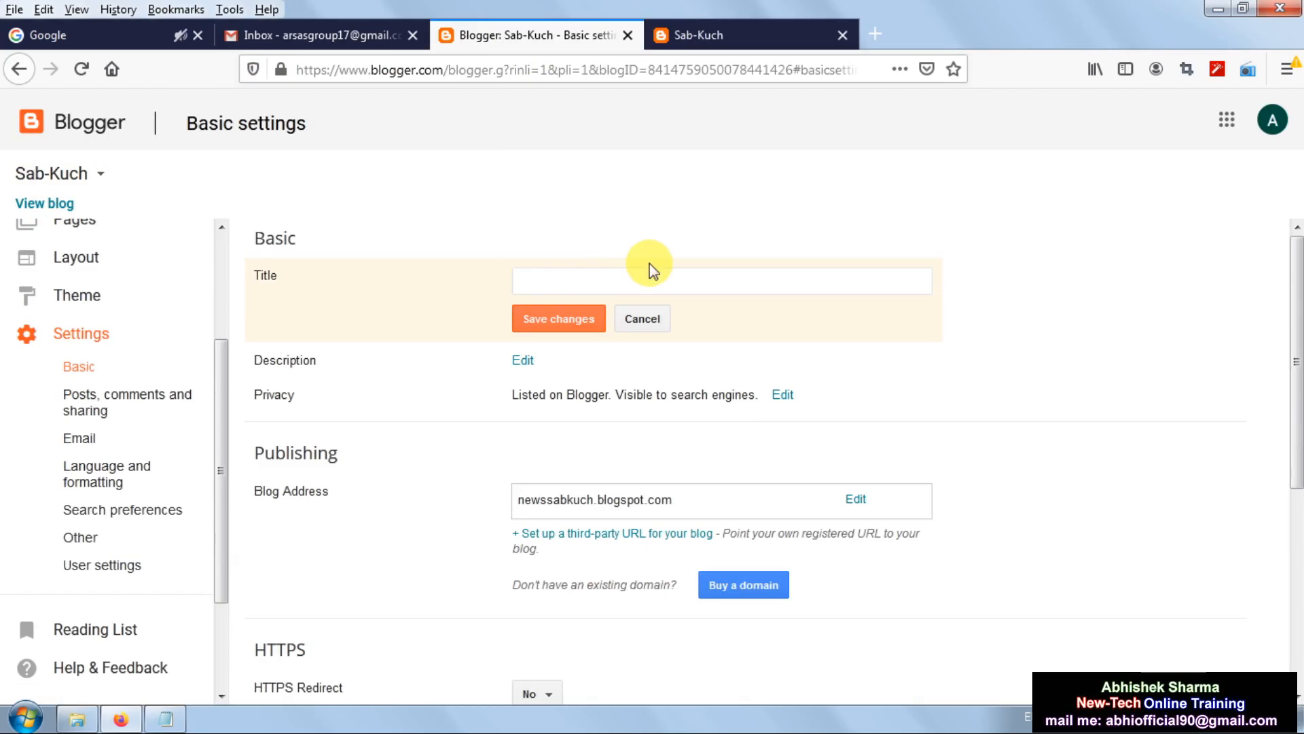
click(571, 319)
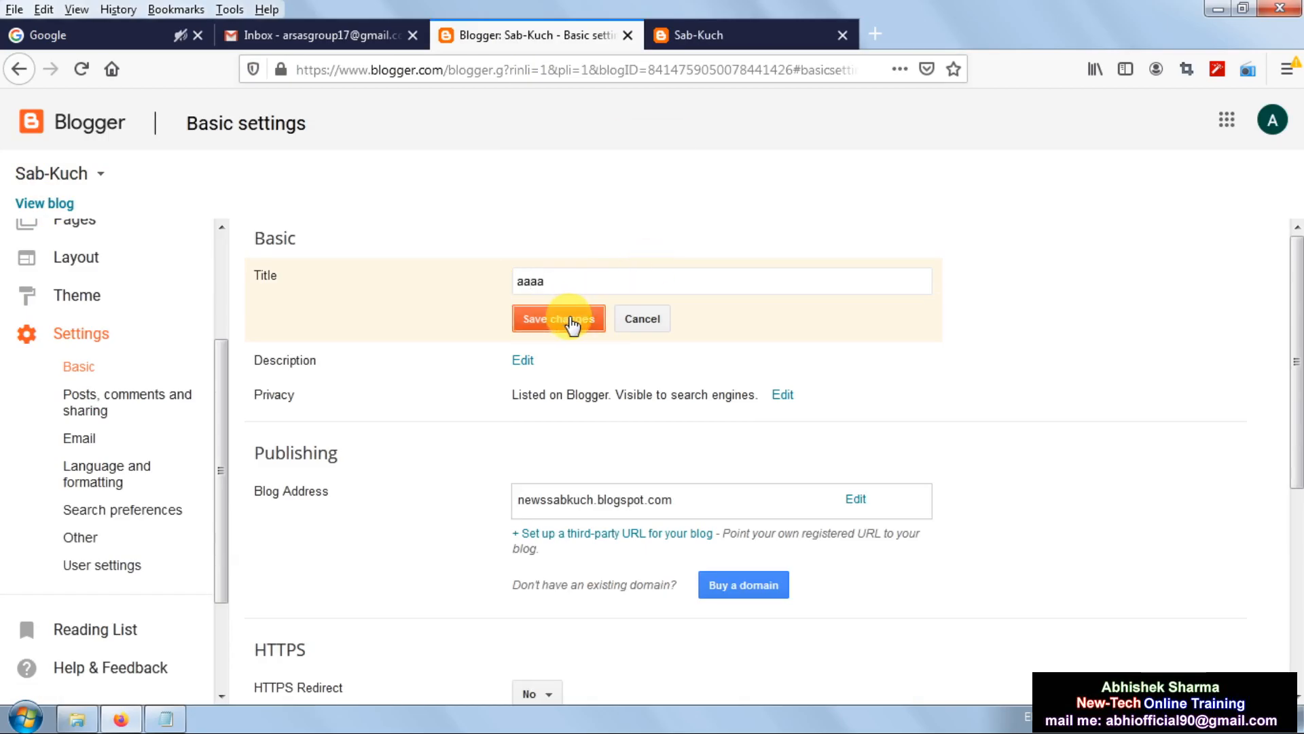
click(82, 79)
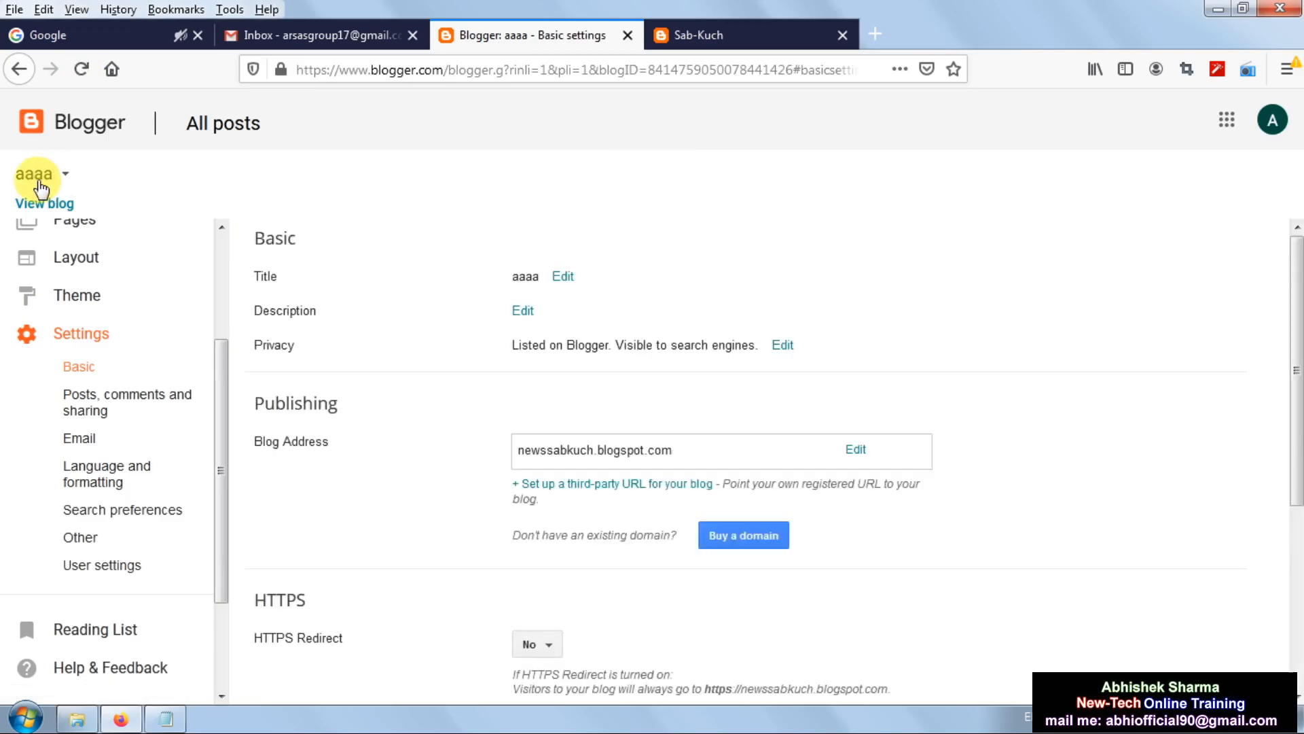
- Set the blog title to Sab-Kuch and save the change
click(556, 279)
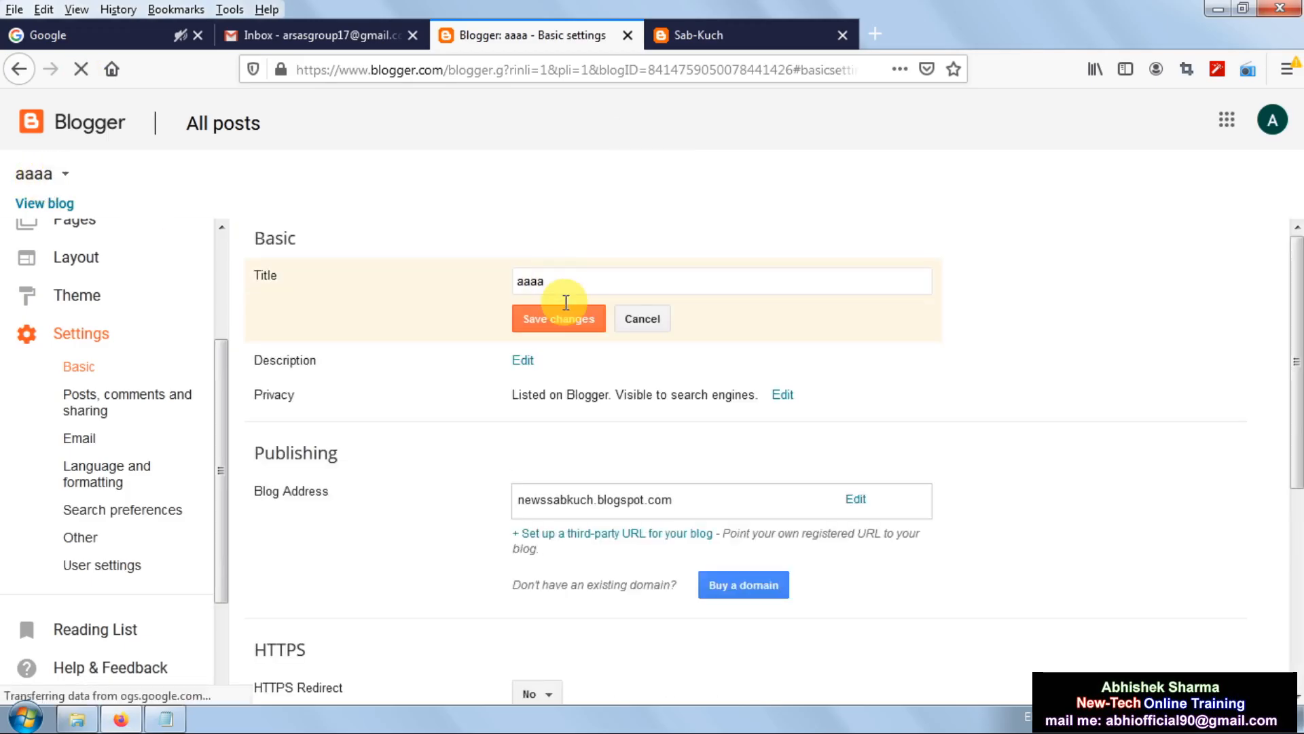
key(ctrl+v)
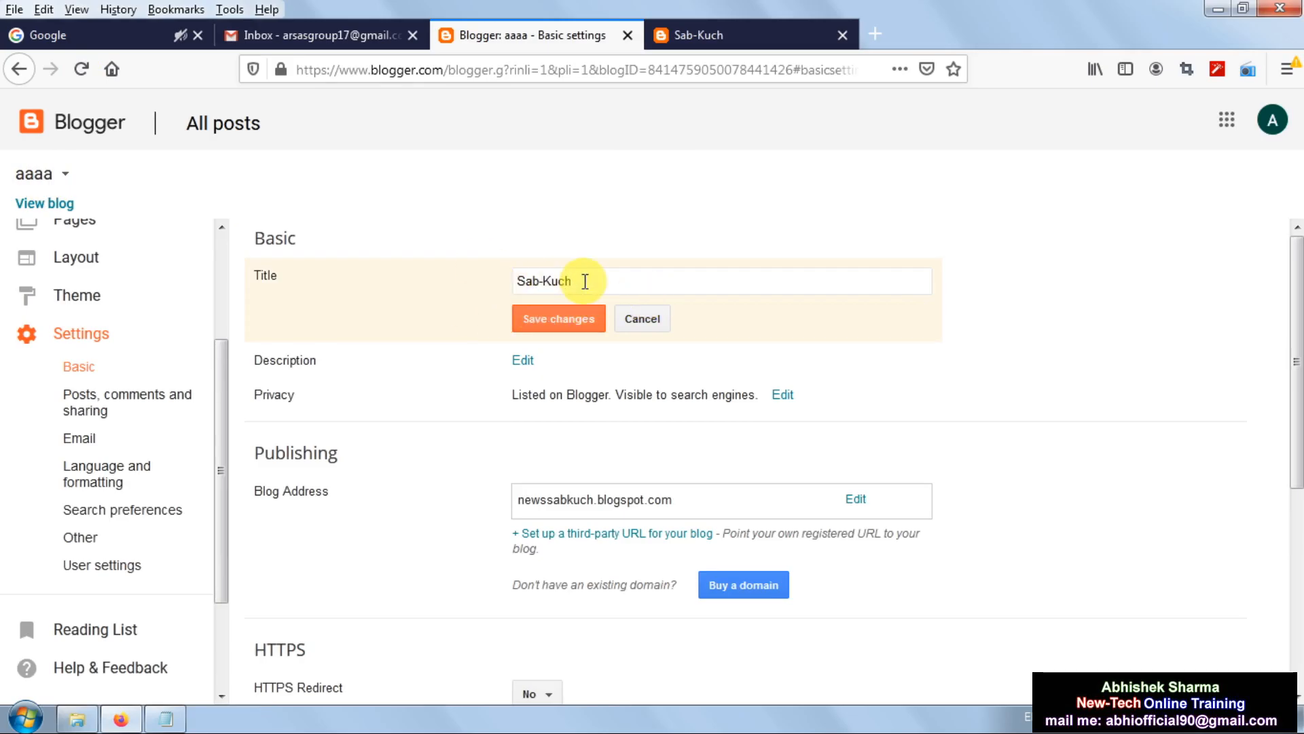
click(561, 324)
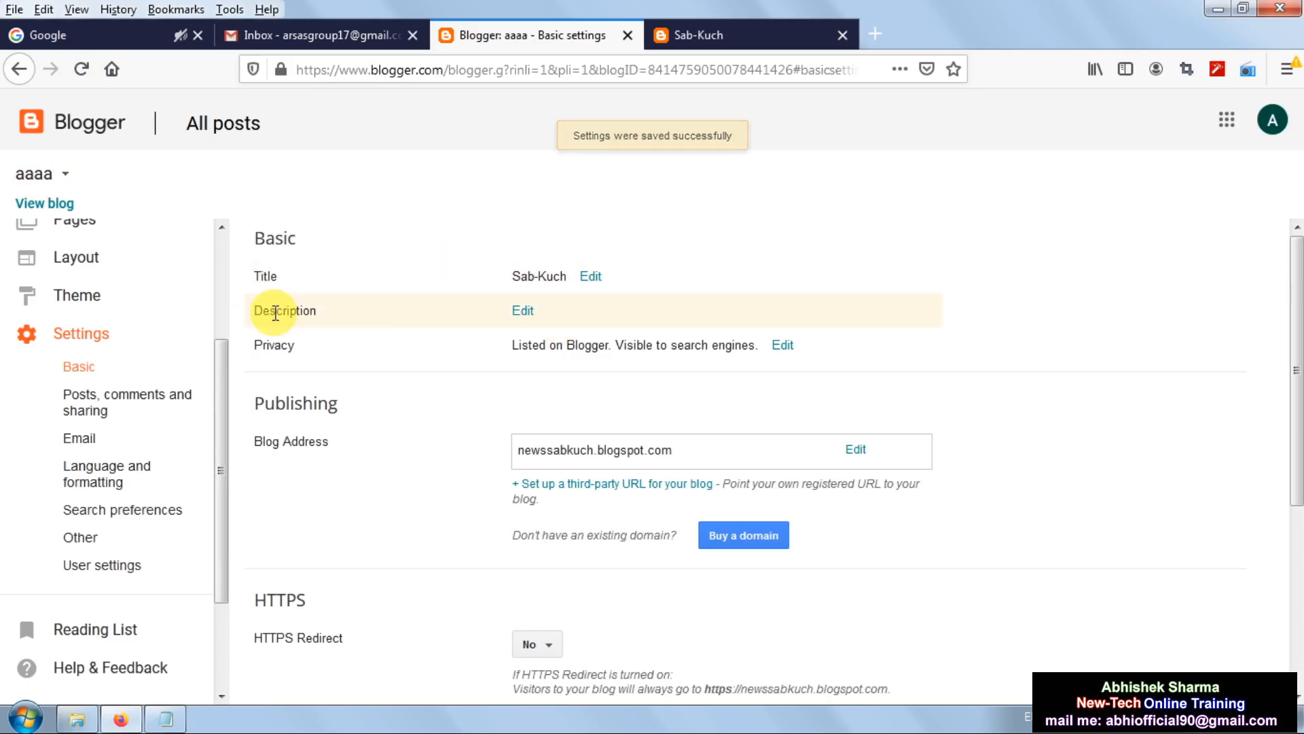
- Open the blog description for editing and copy the prepared one-line description text from the Notepad document
click(523, 312)
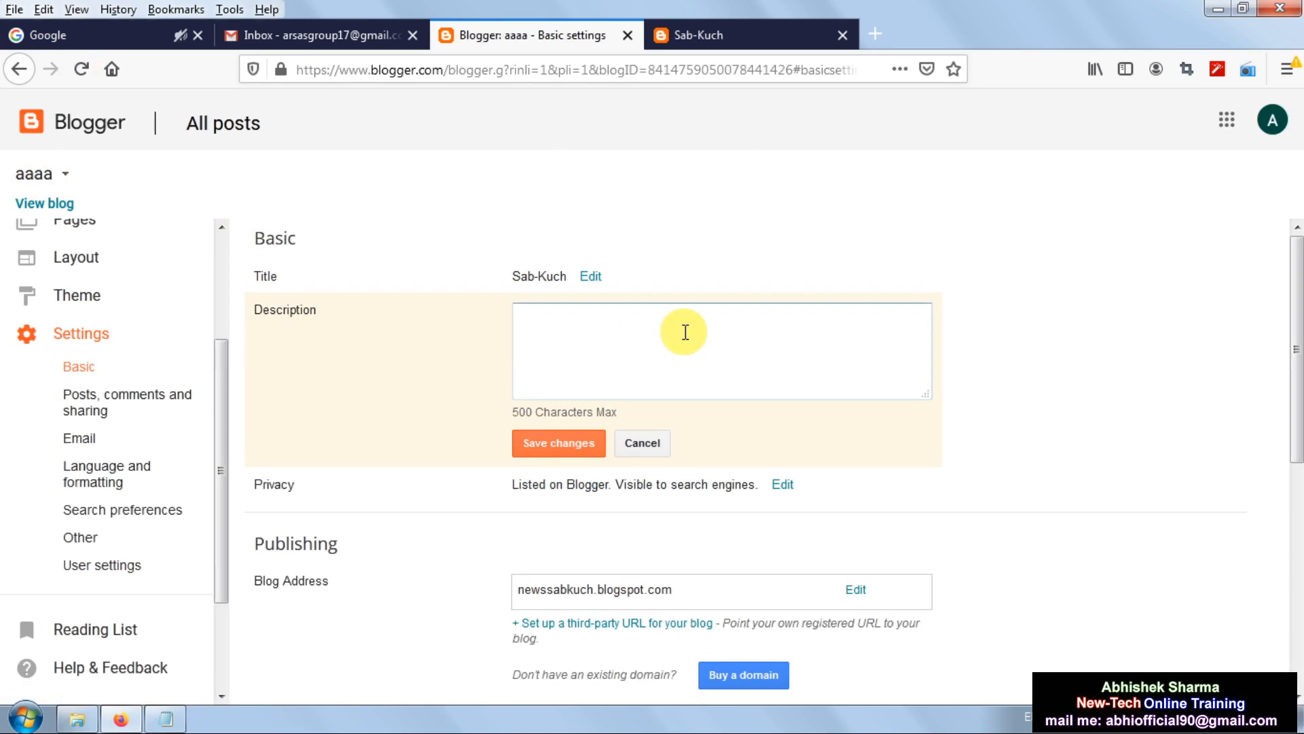
click(165, 718)
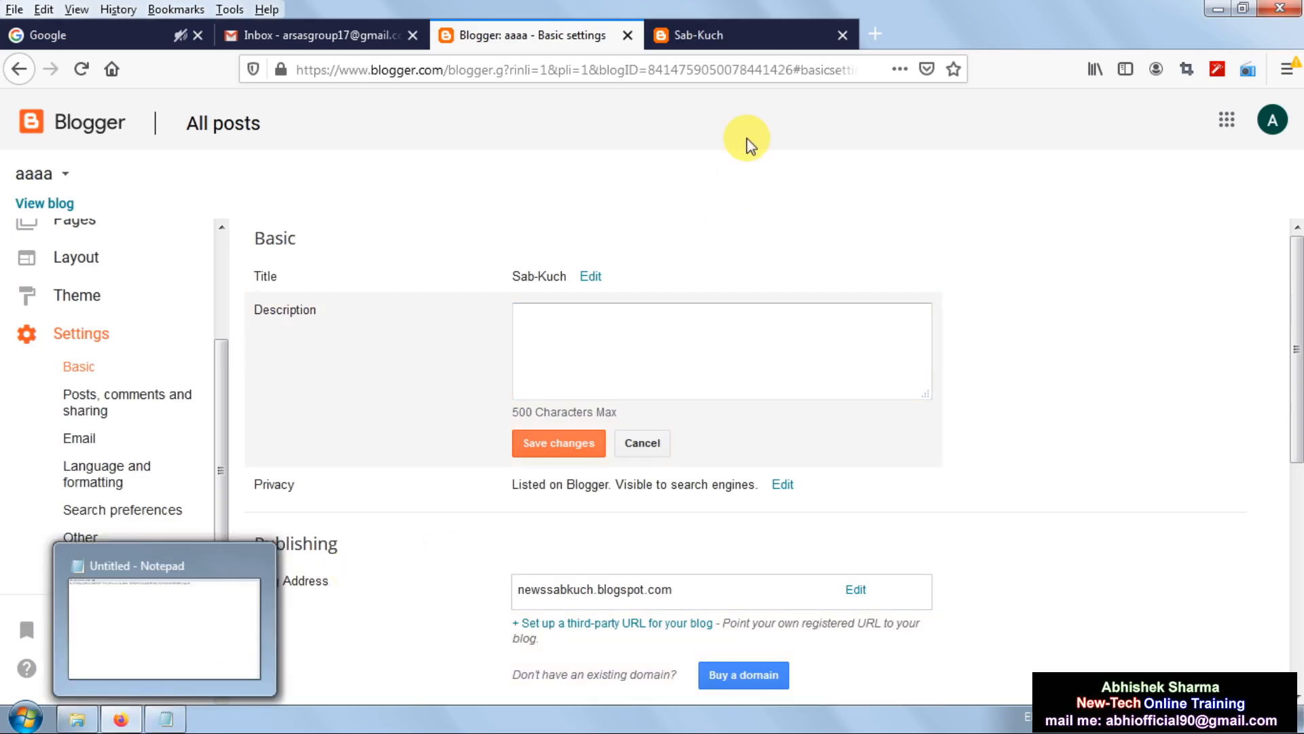
click(730, 41)
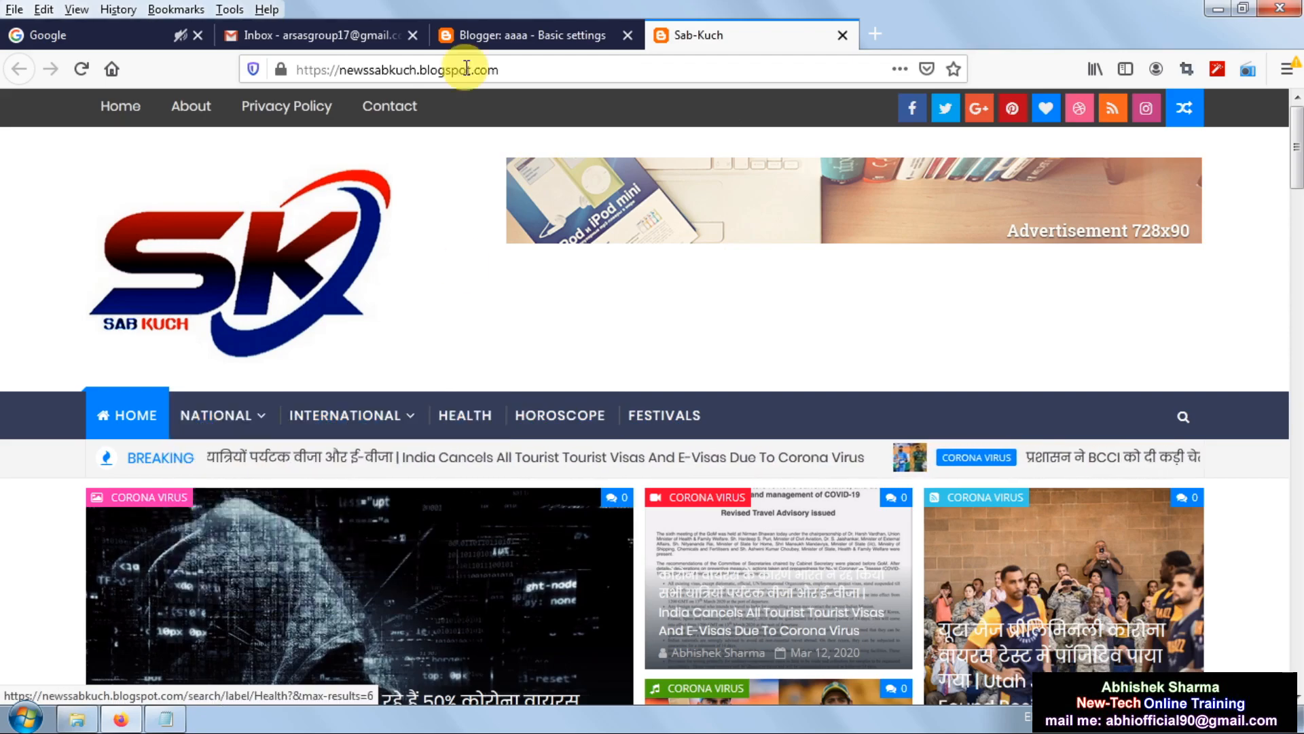
click(516, 35)
click(535, 313)
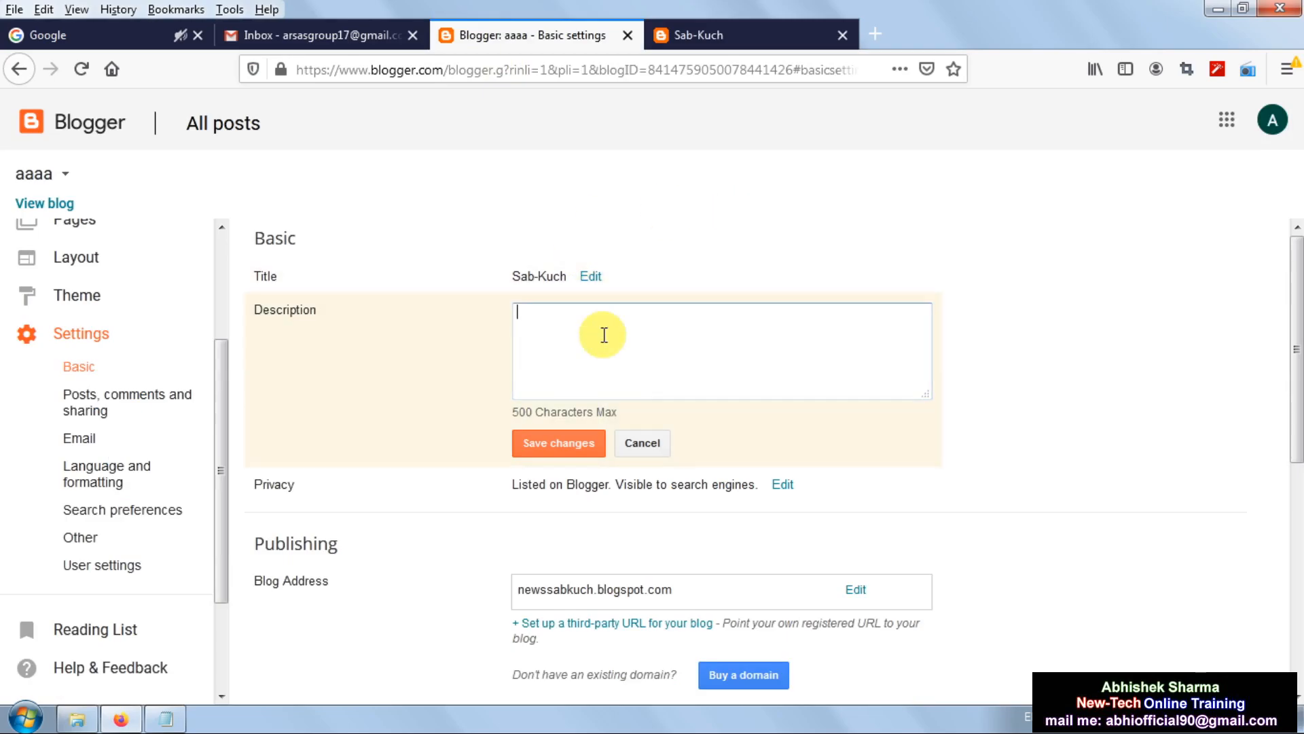
click(169, 718)
drag(877, 54, 14, 49)
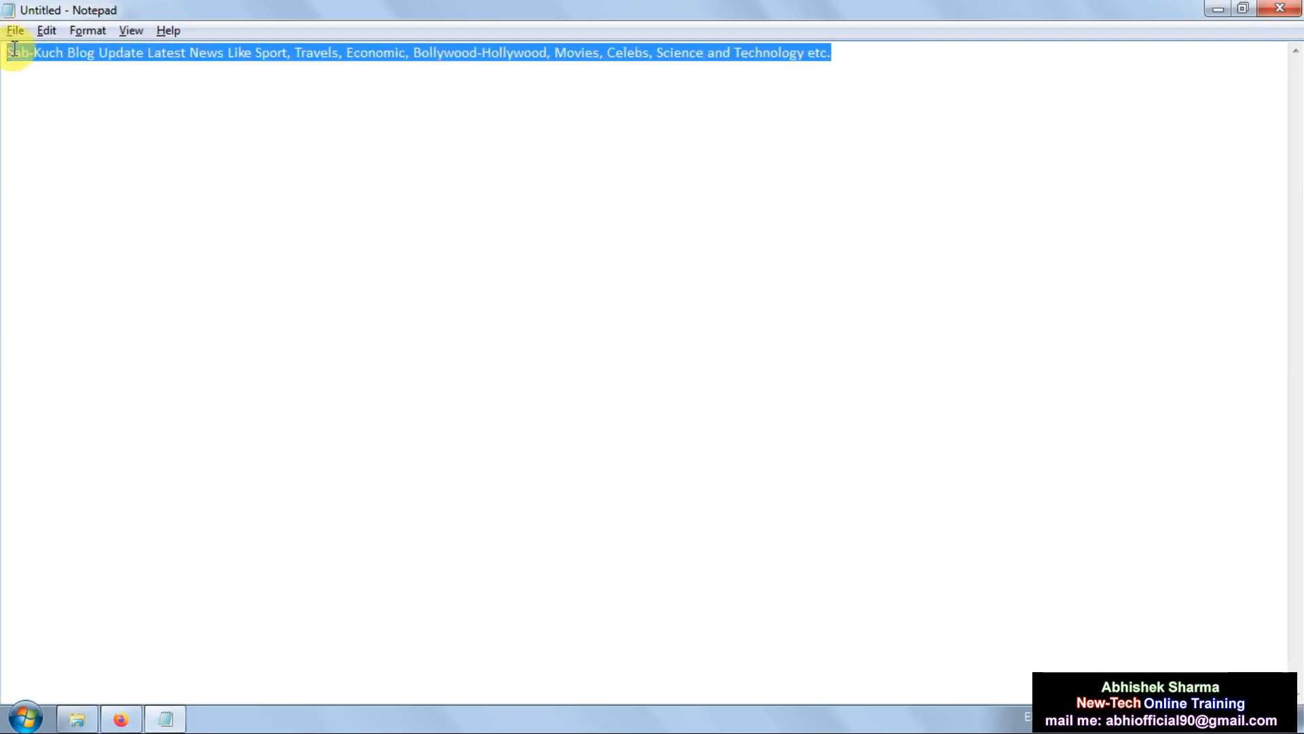
click(51, 31)
click(88, 102)
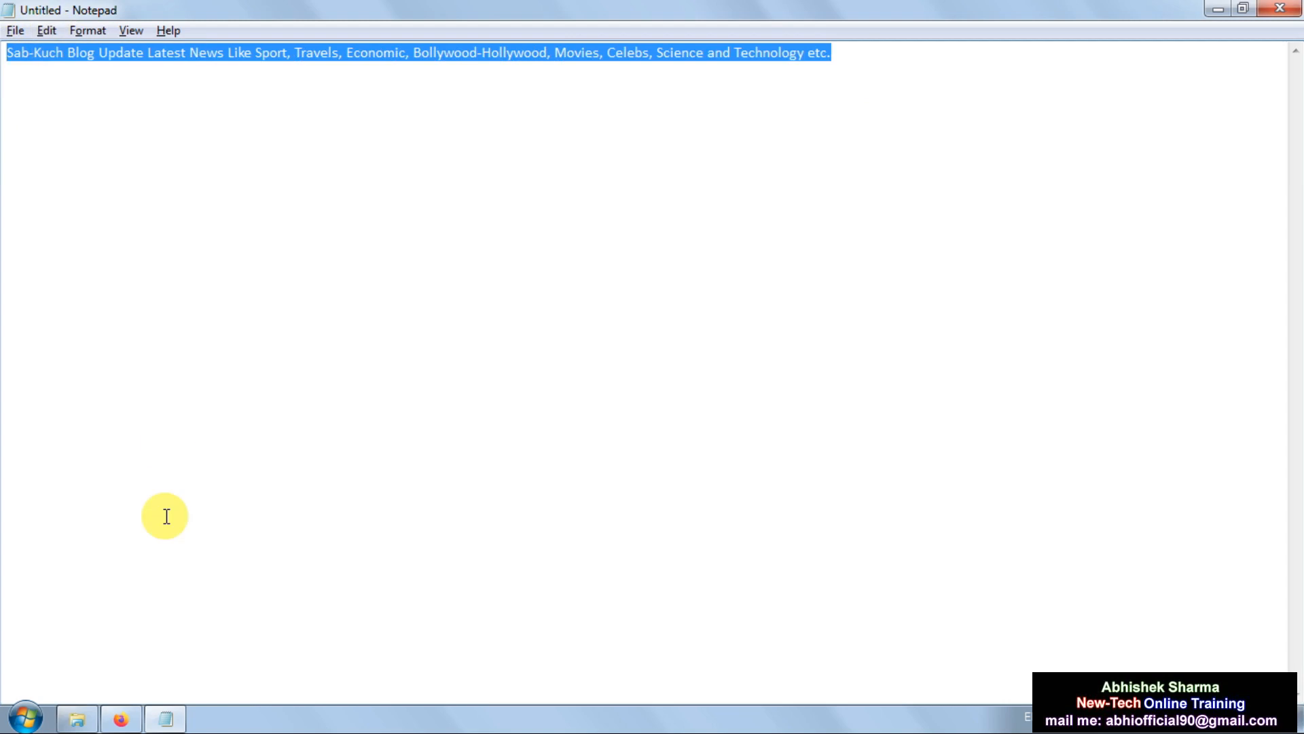
- Switch to Firefox, paste the copied Sab-Kuch news text as the blog description and save it
click(121, 719)
click(661, 332)
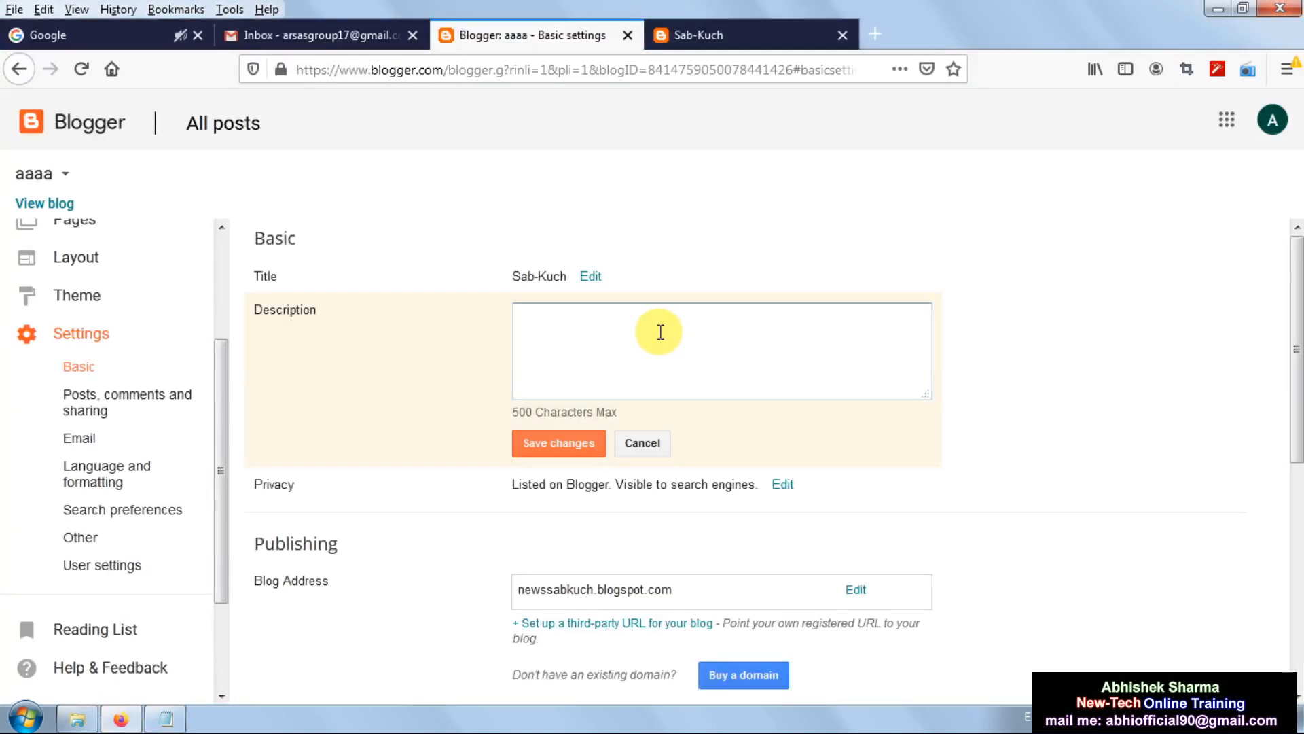
right_click(660, 332)
click(710, 416)
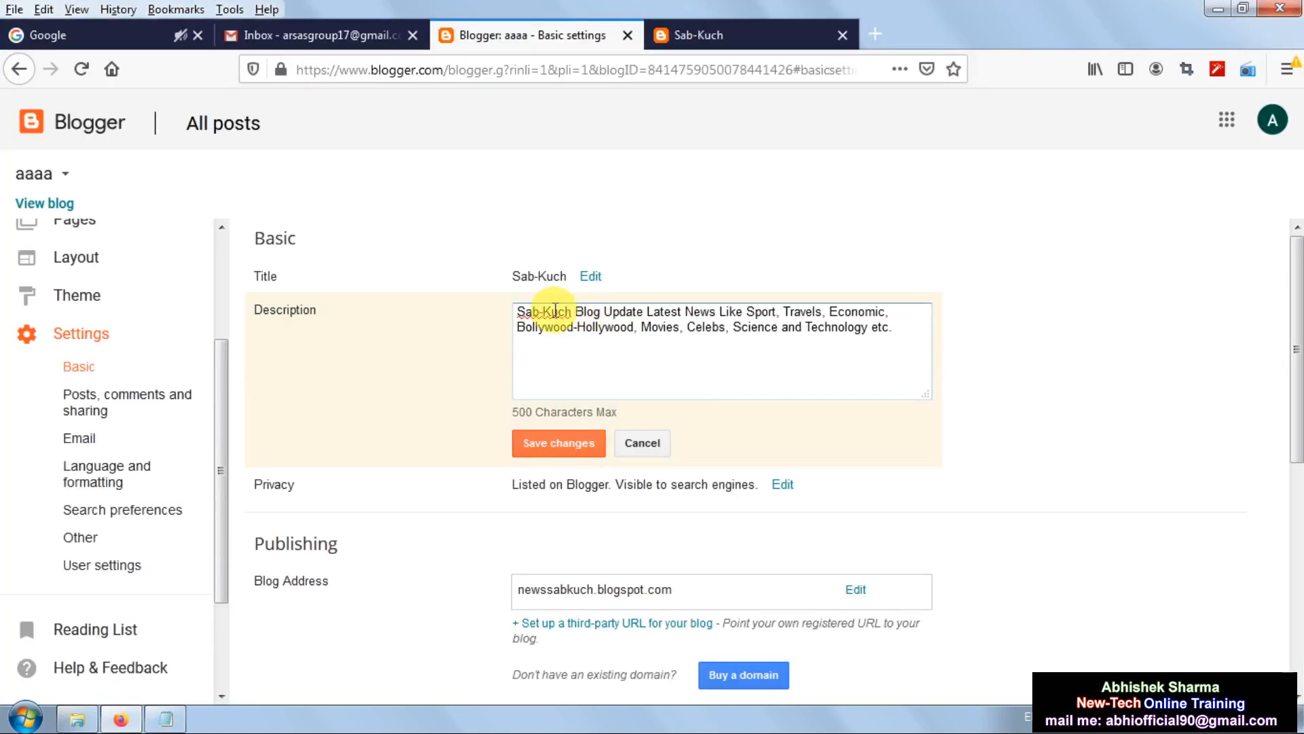
click(549, 449)
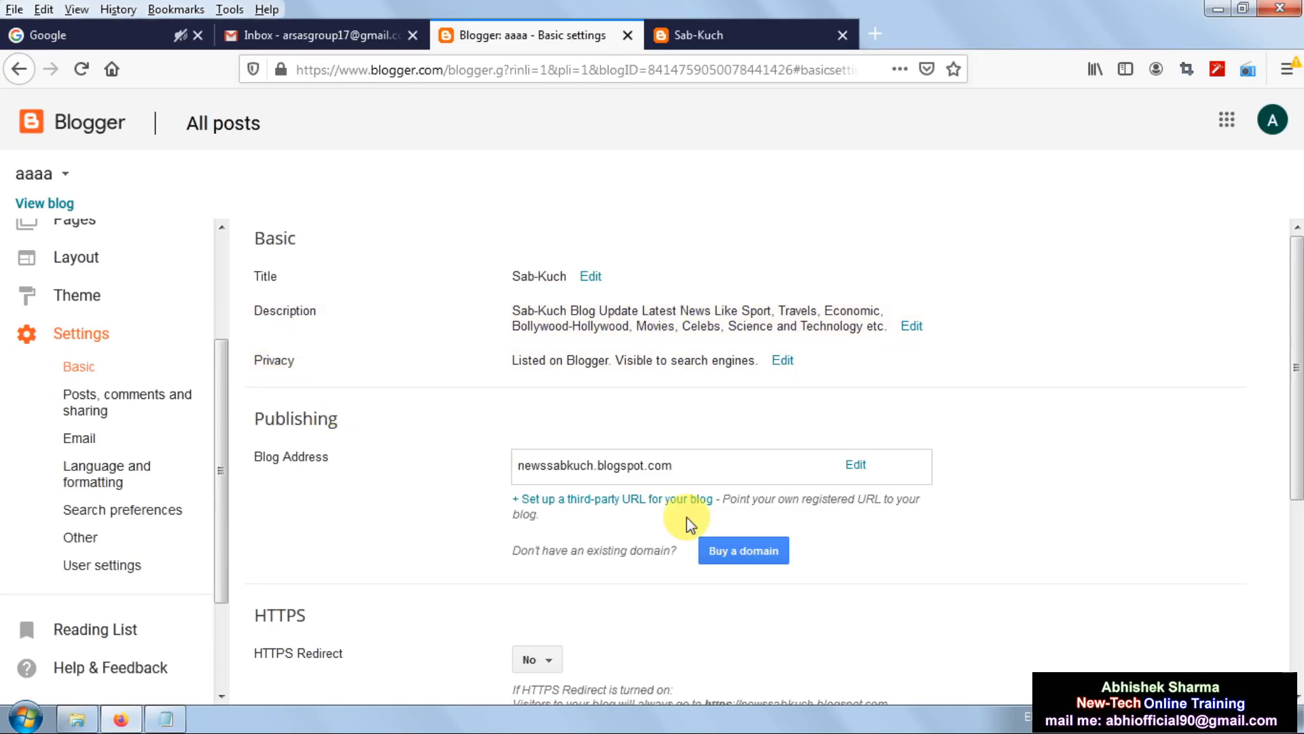
- Review the privacy options and save them with the blog listed on Blogger and visible to search engines
click(781, 363)
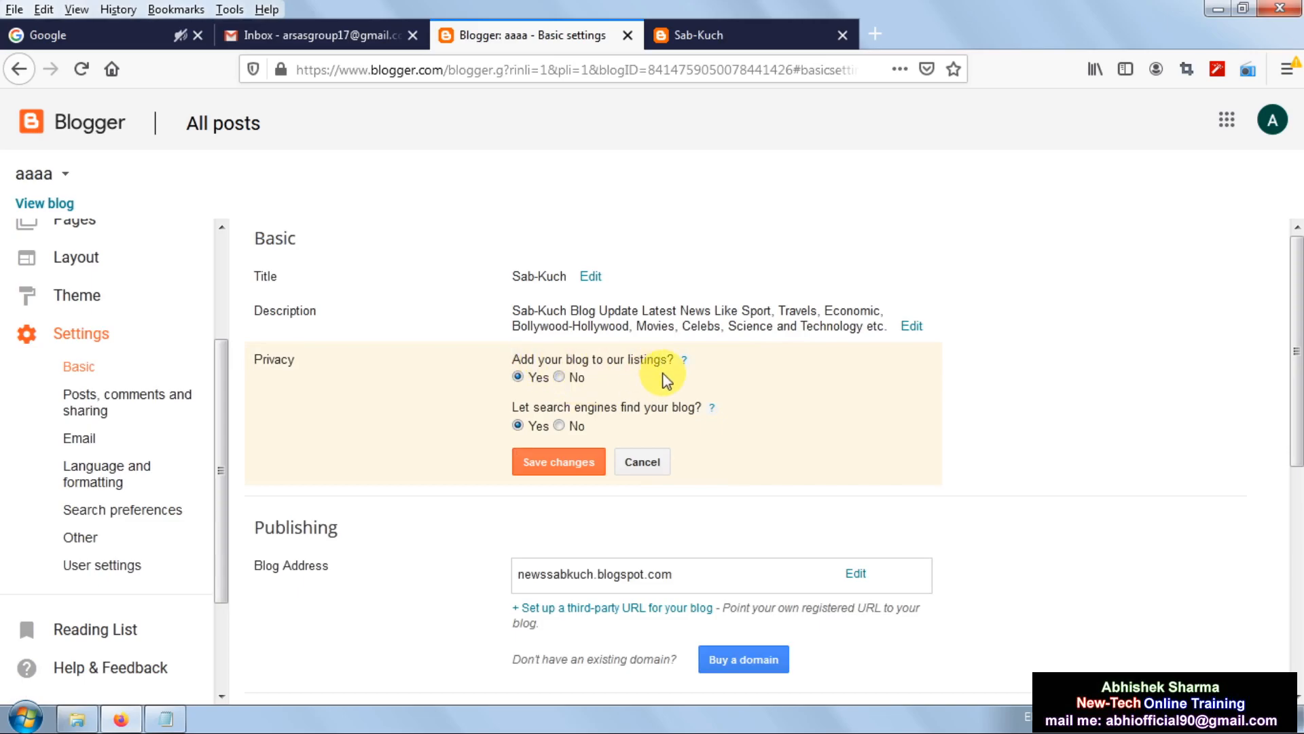
click(560, 378)
click(561, 462)
- Check the blog address under Publishing against the live blog's URL
scroll(582, 385, down, 2)
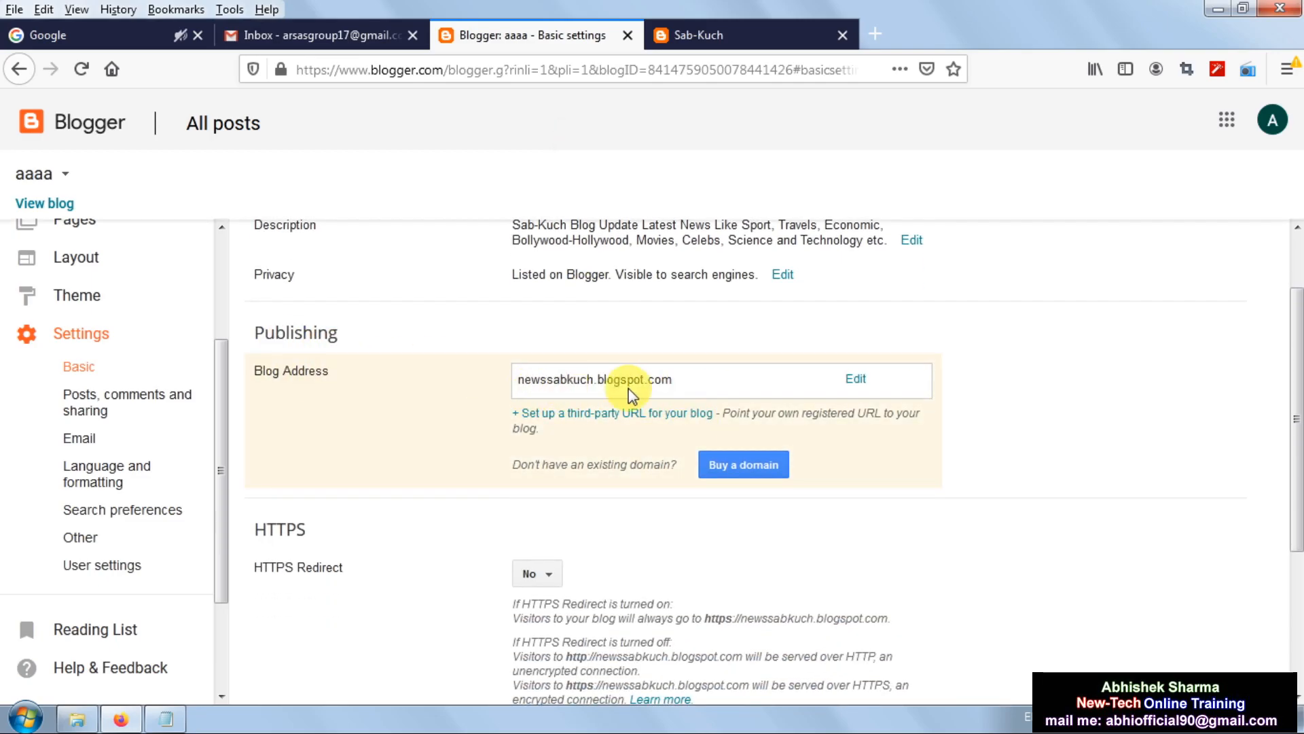
click(687, 35)
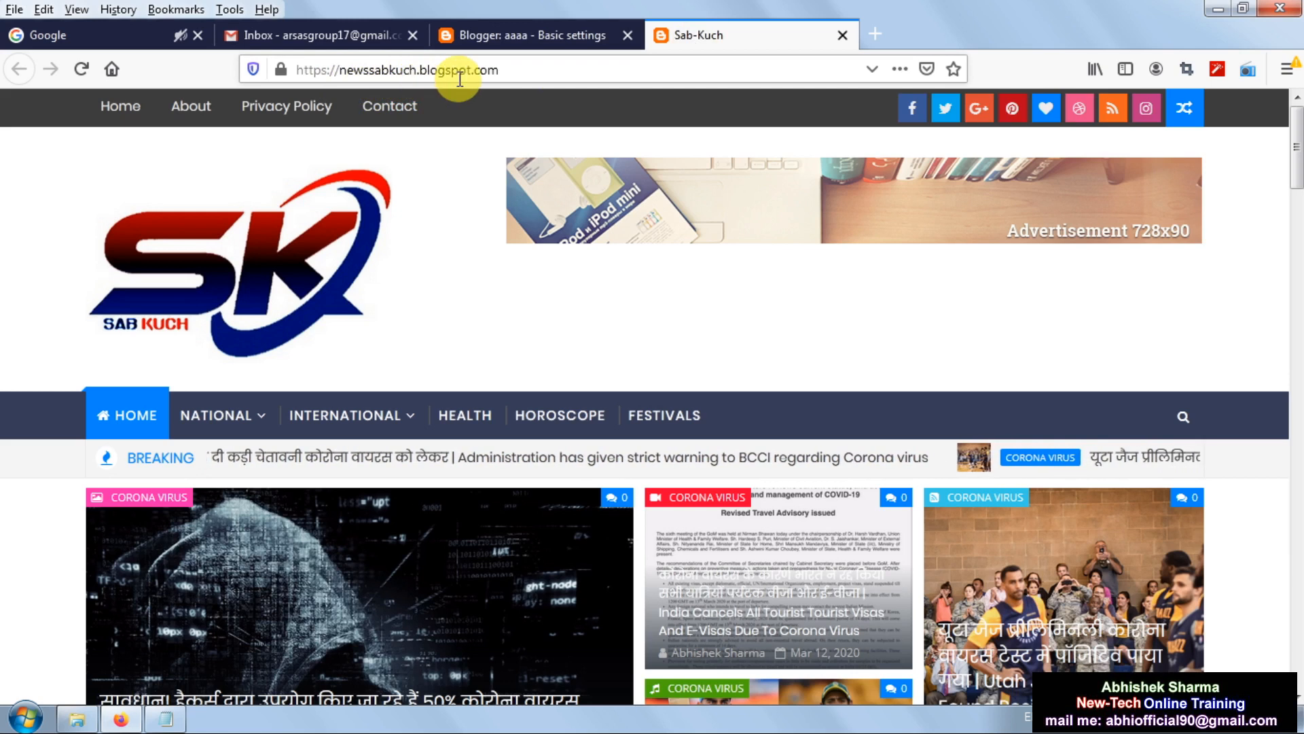
click(534, 38)
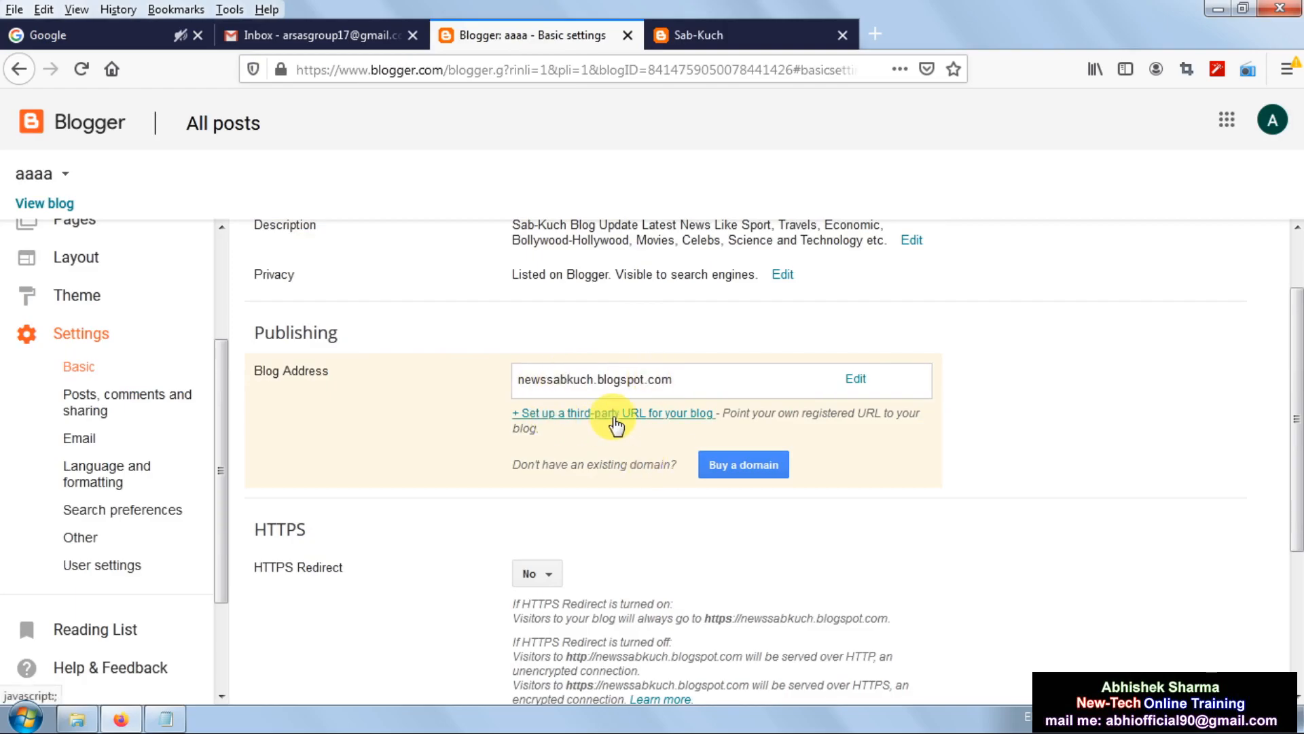
- Examine the third-party domain settings for the blog address and leave them without entering a domain
click(644, 424)
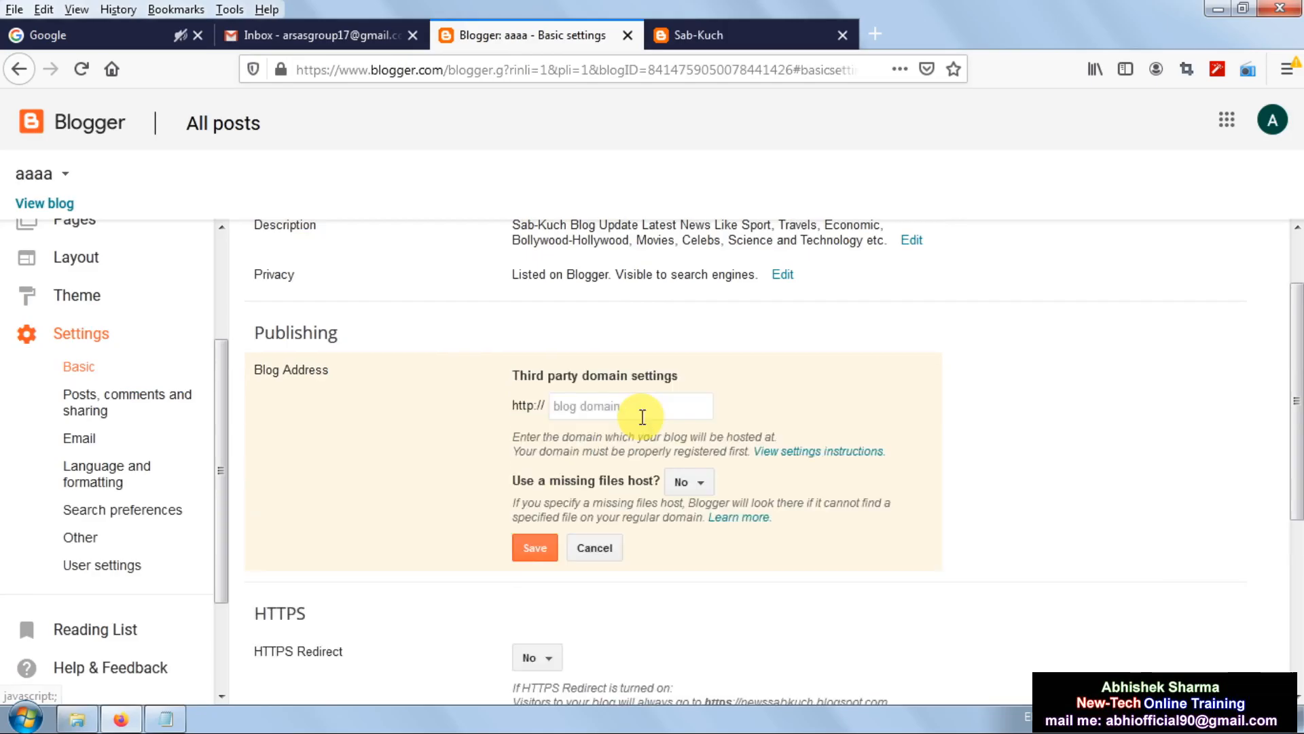
click(618, 406)
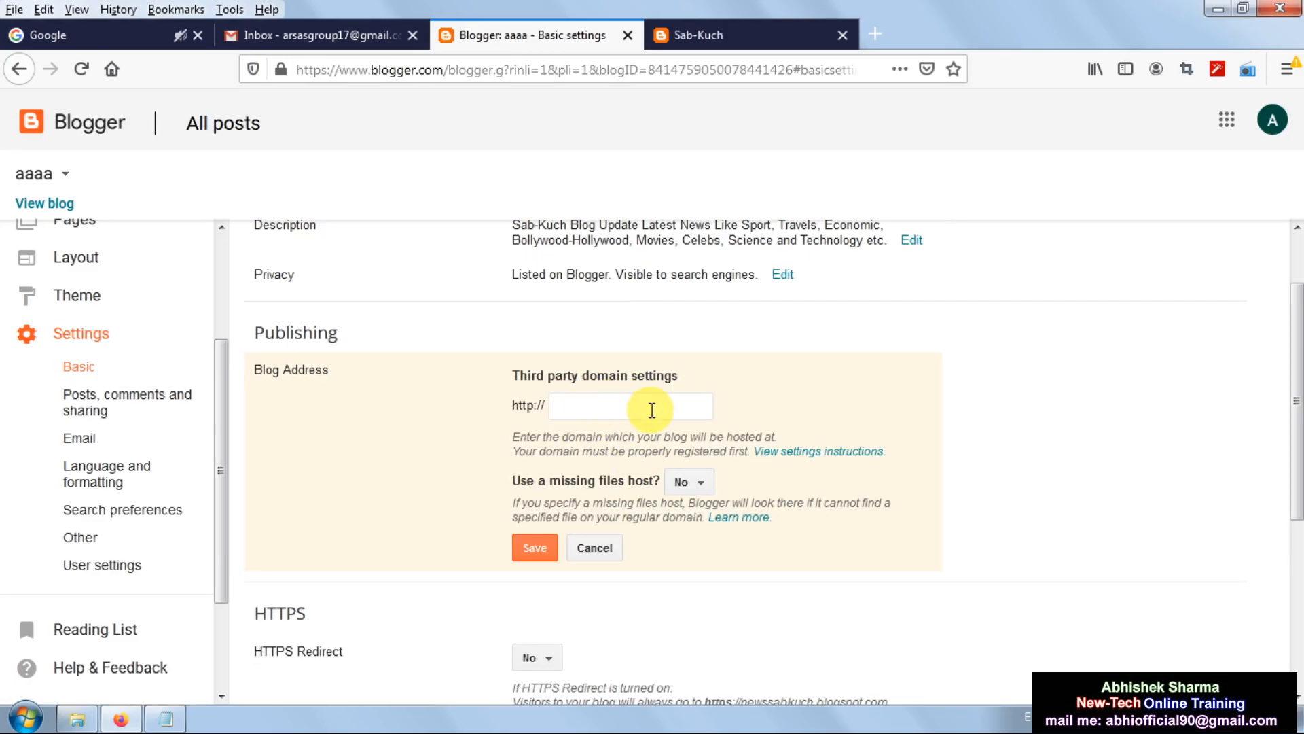
click(610, 549)
click(712, 41)
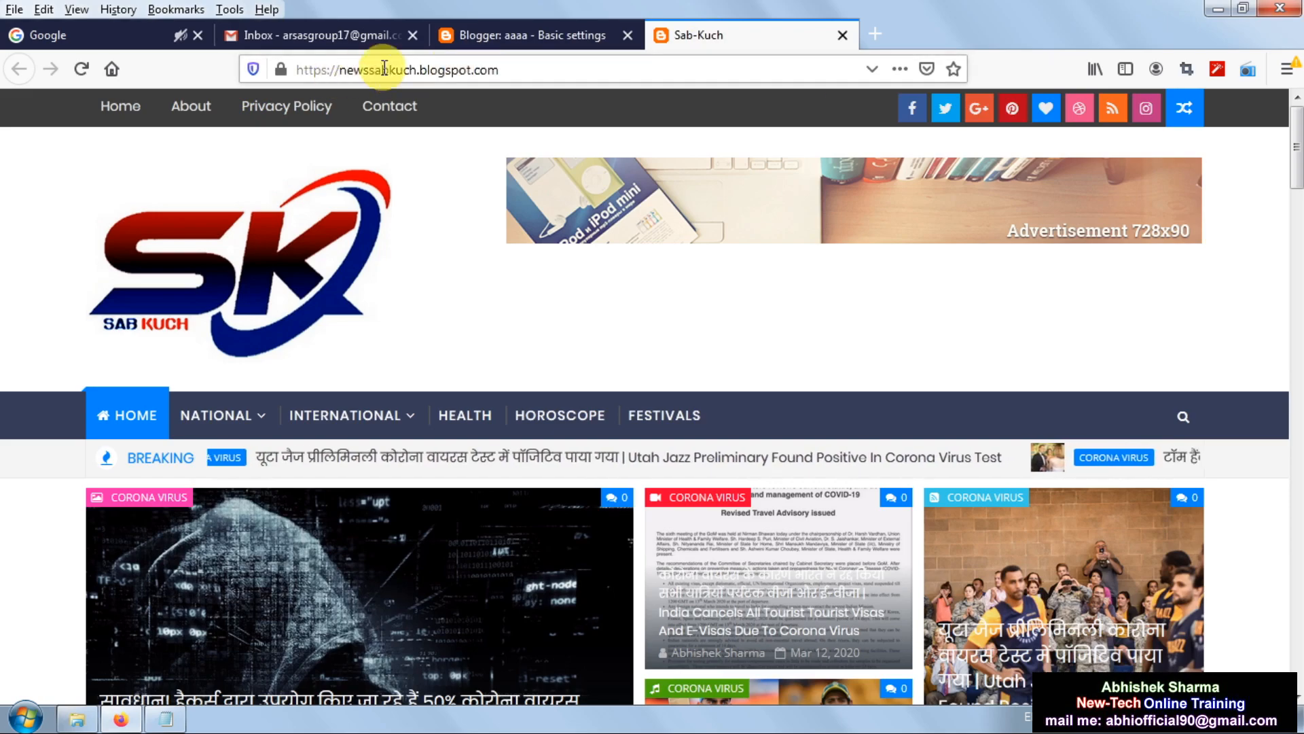
click(513, 70)
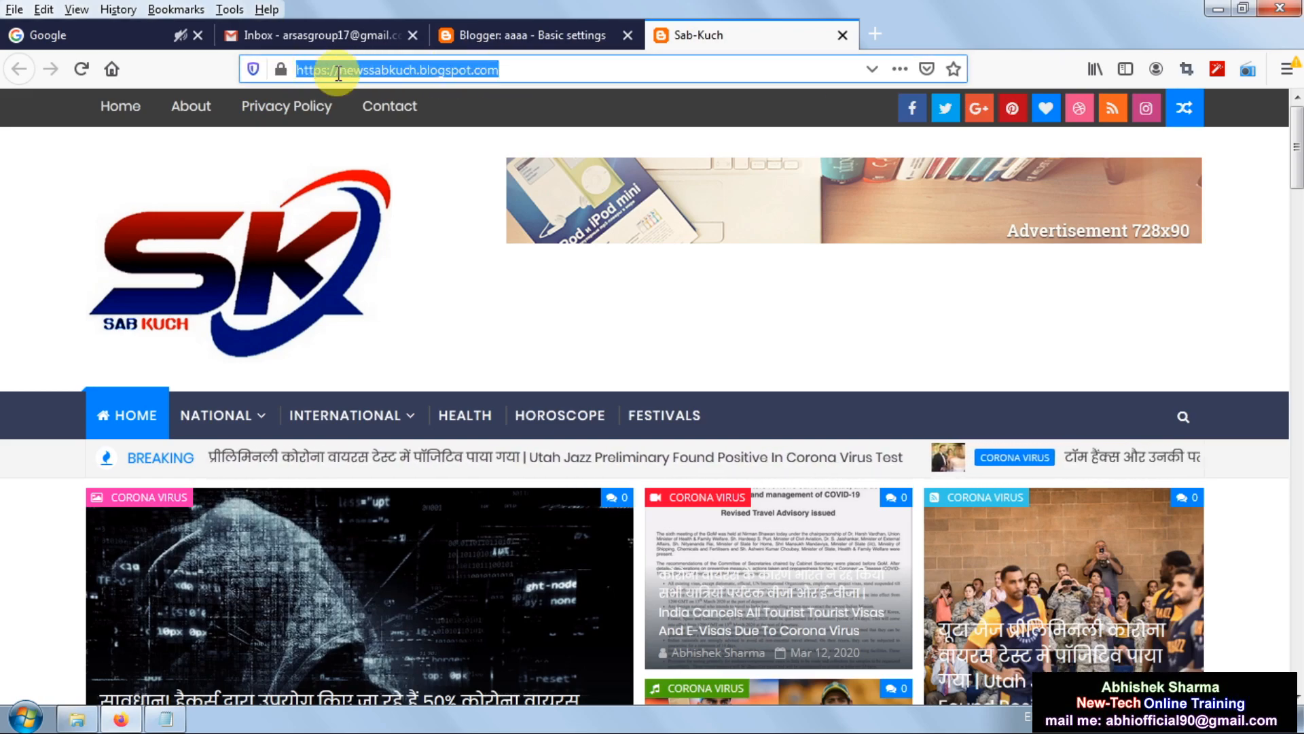
right_click(340, 75)
click(367, 137)
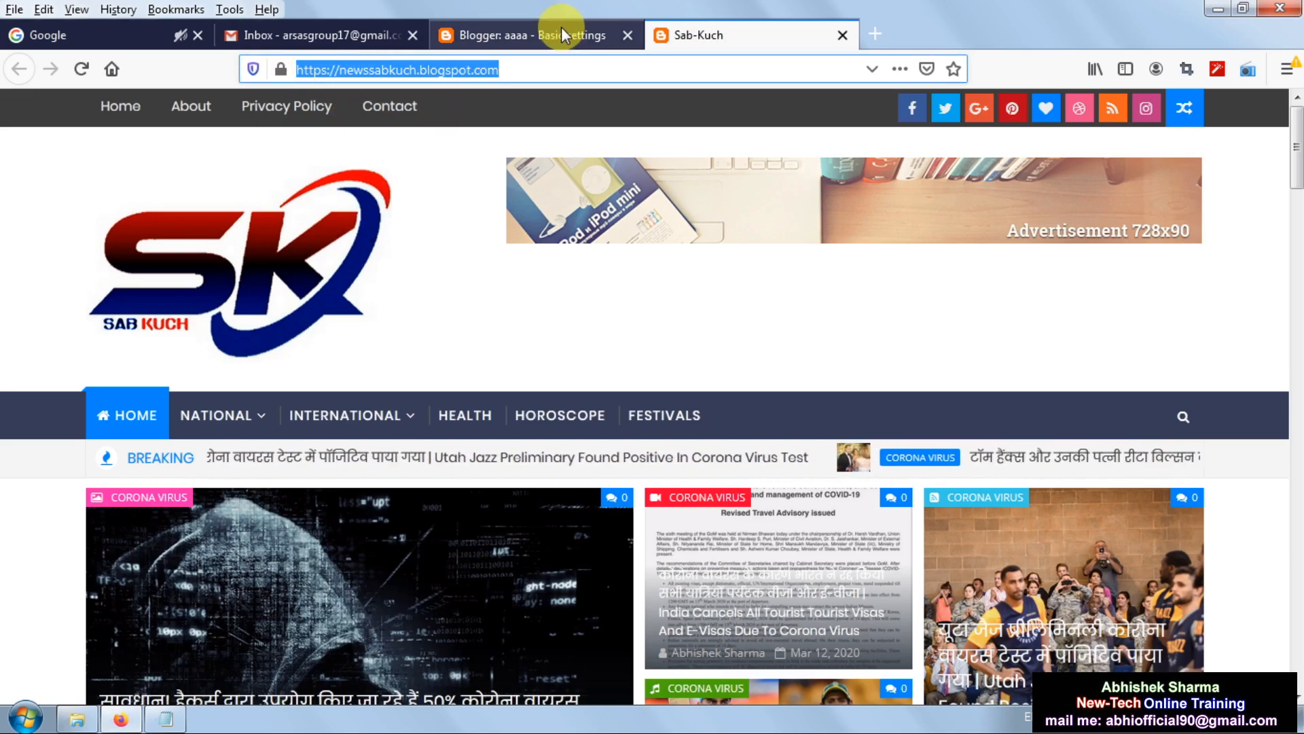
click(562, 28)
click(574, 414)
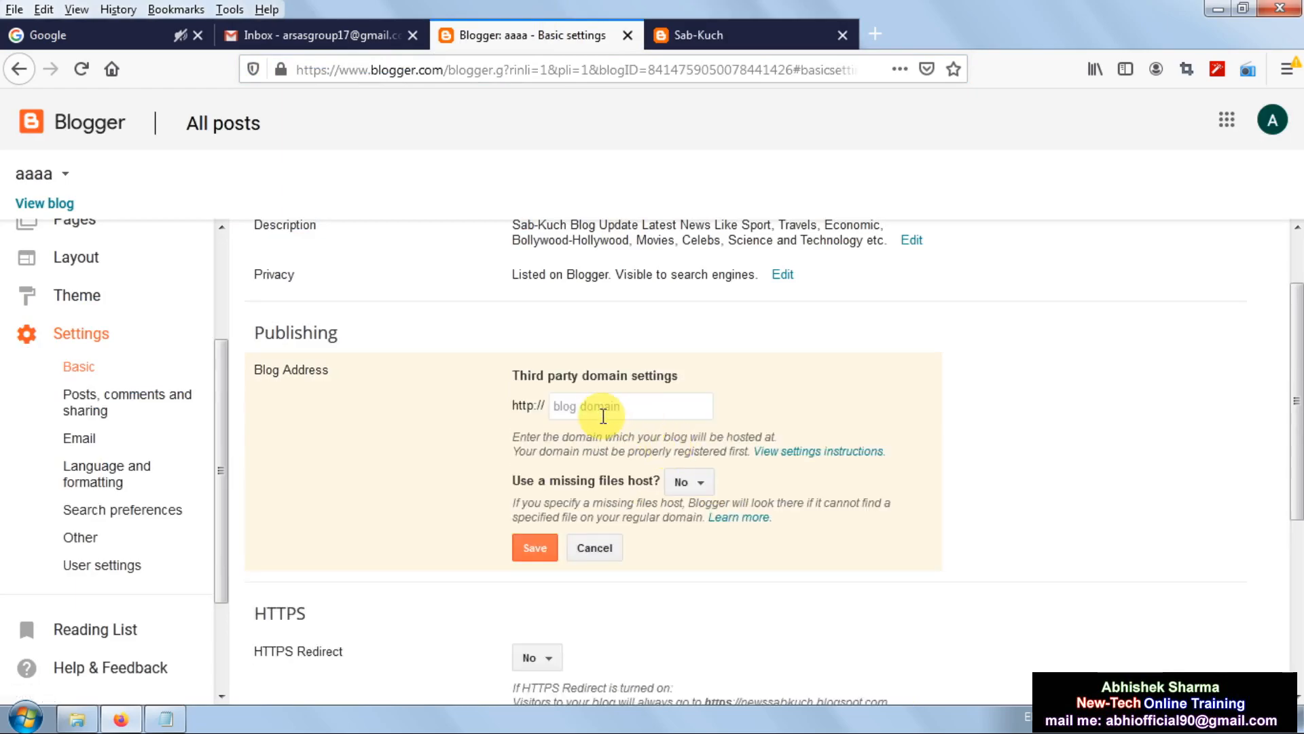
key(ctrl+v)
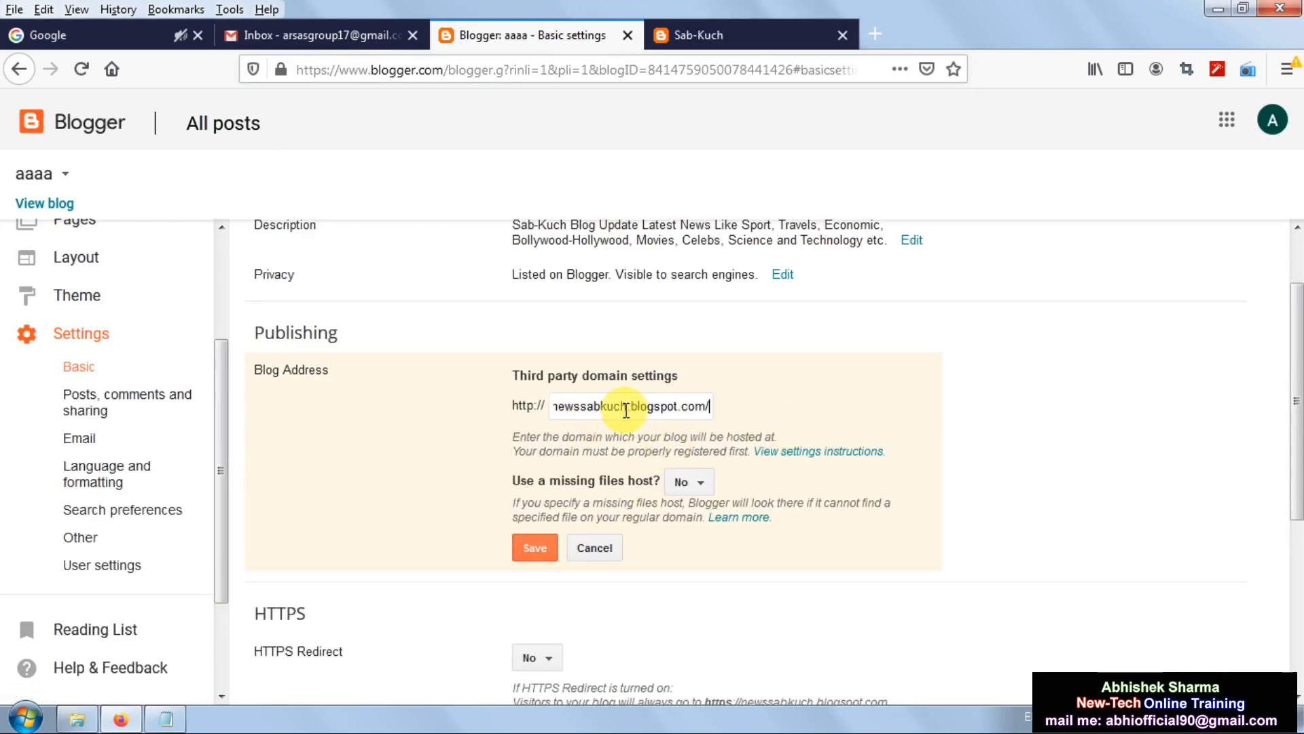
drag(631, 408, 525, 407)
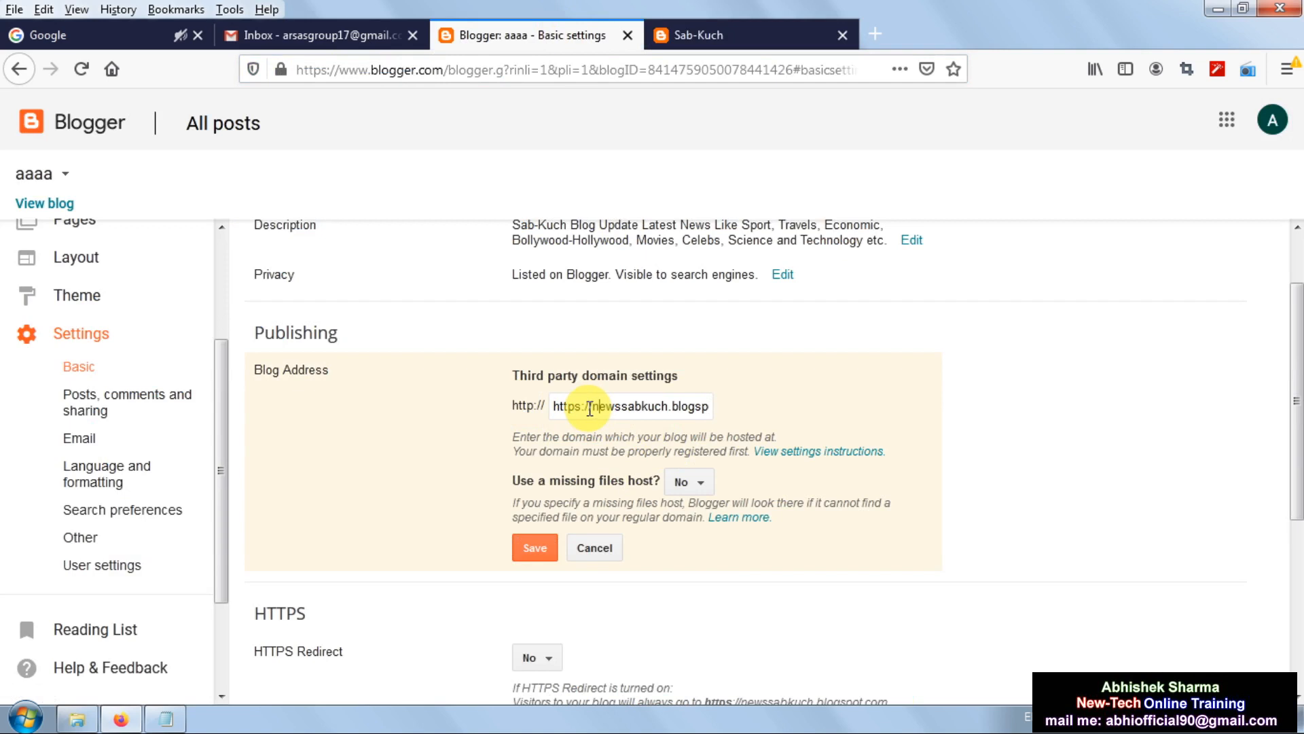
drag(590, 408, 534, 407)
text(www.)
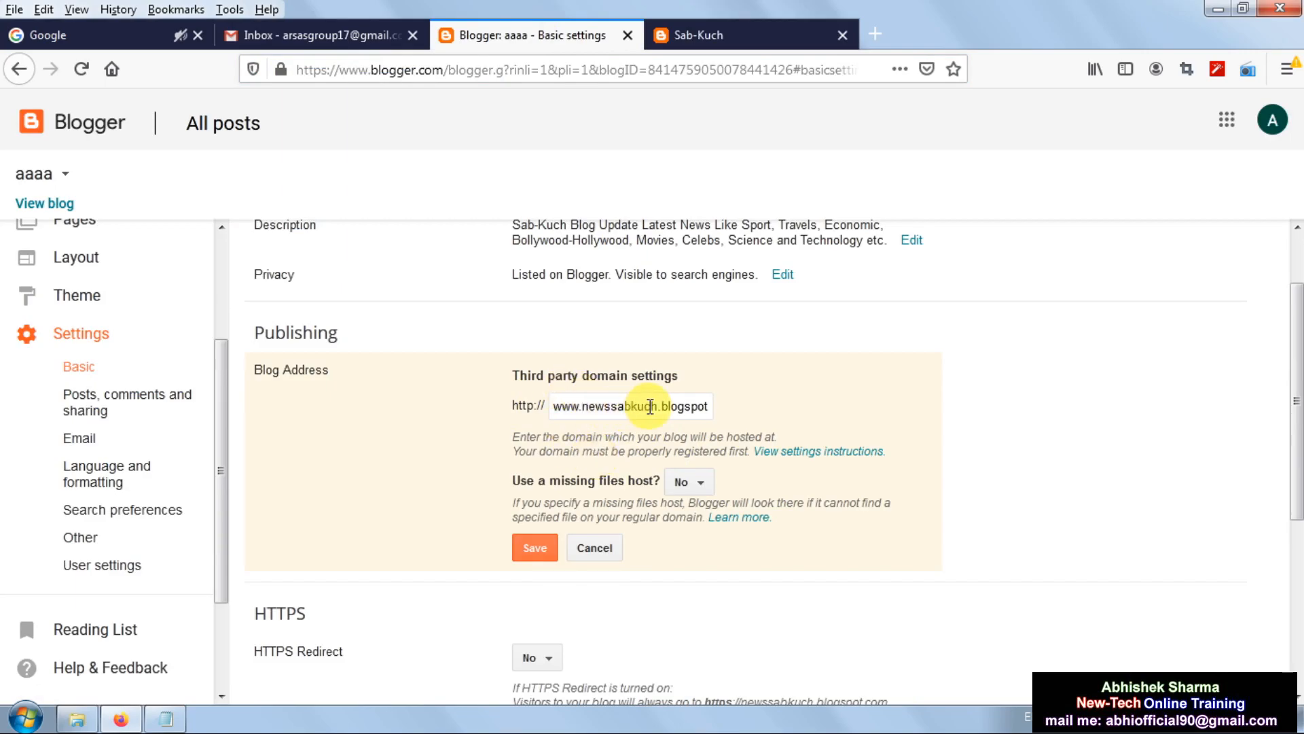
mouse_move(667, 408)
mouse_down()
mouse_move(722, 406)
mouse_move(684, 406)
mouse_up()
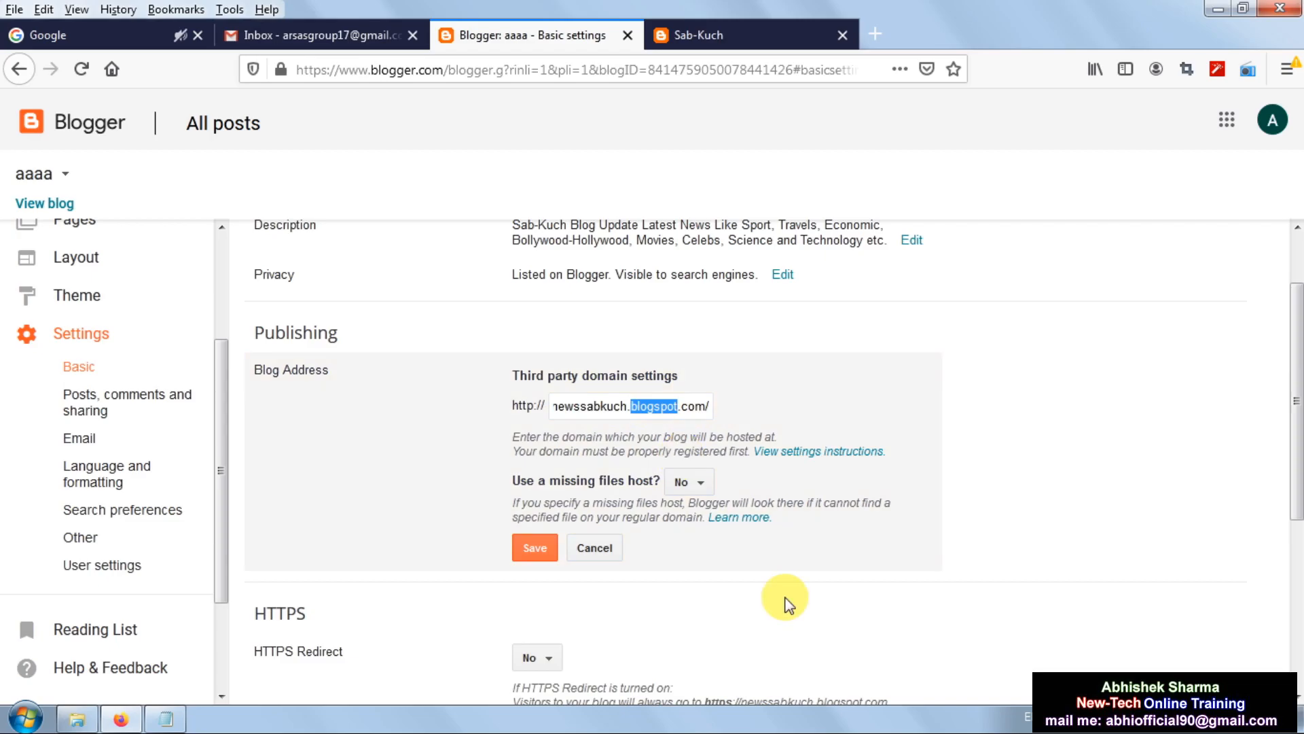
key(BackSpace)
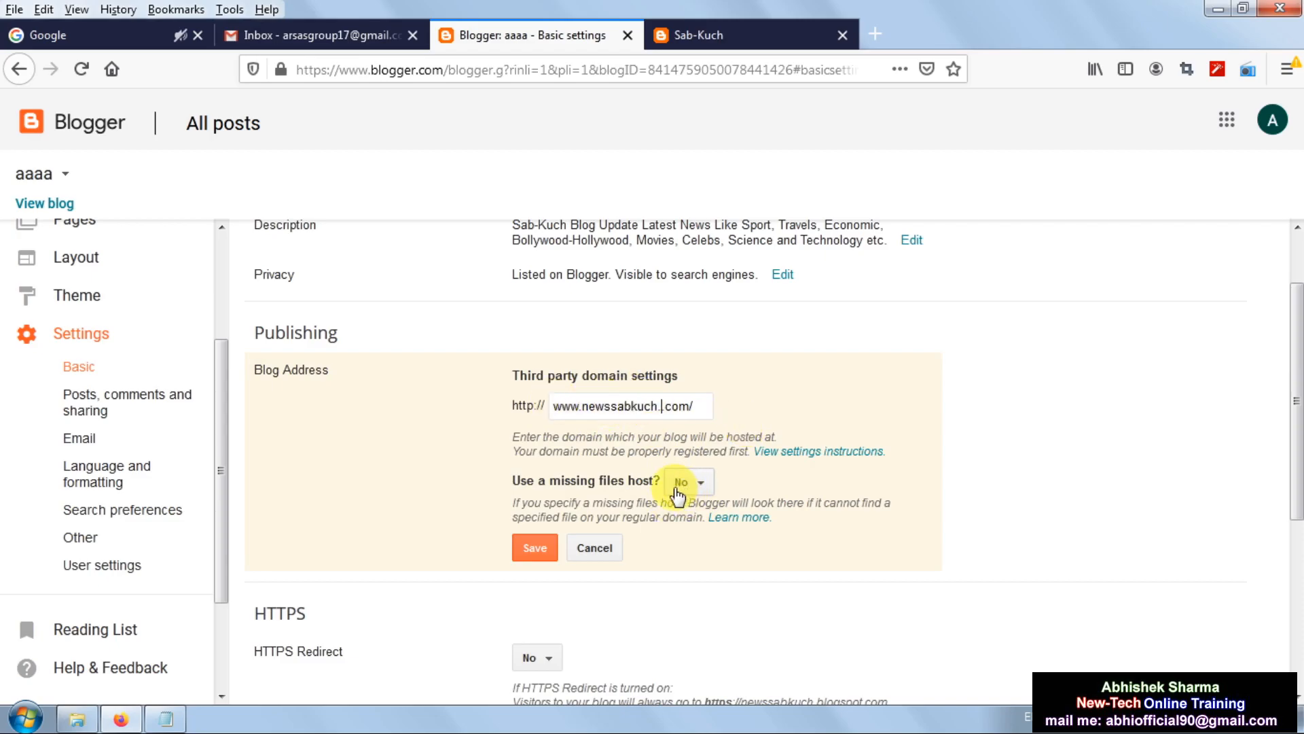
- Clear the third-party domain entry and cancel the domain settings
drag(707, 406, 534, 407)
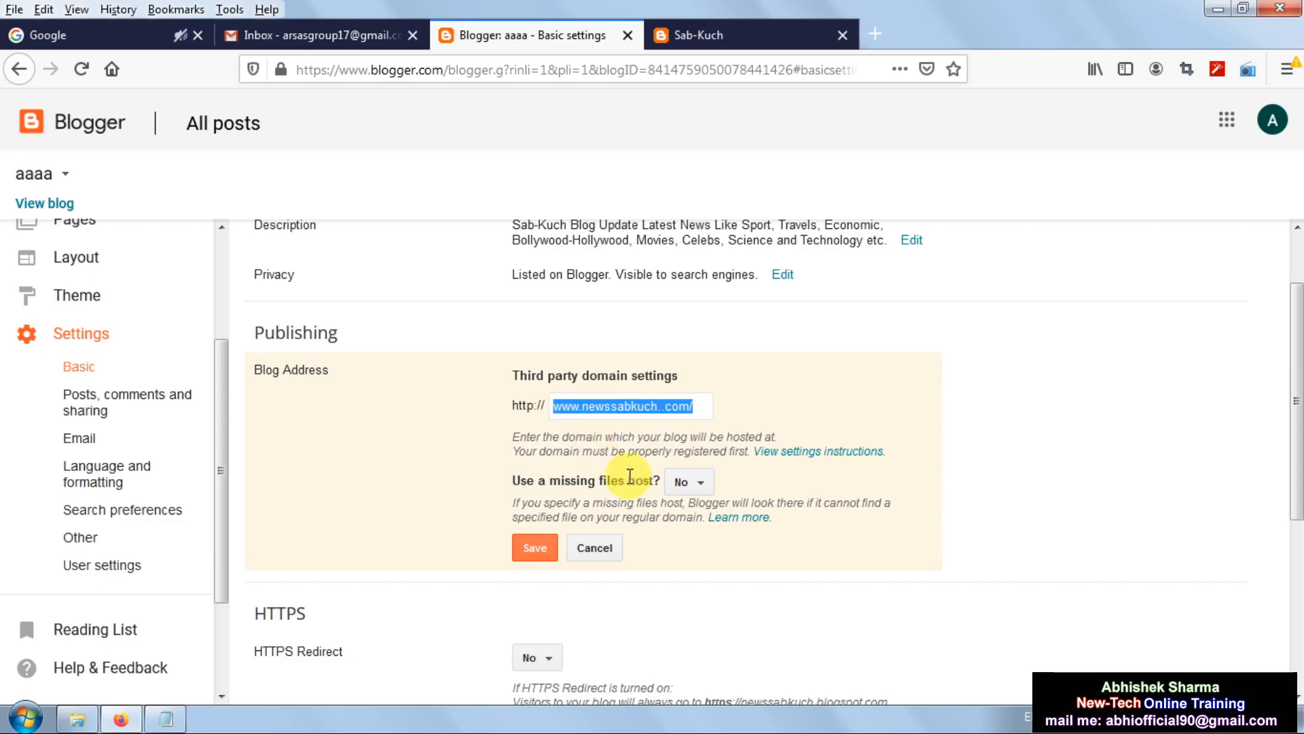
key(BackSpace)
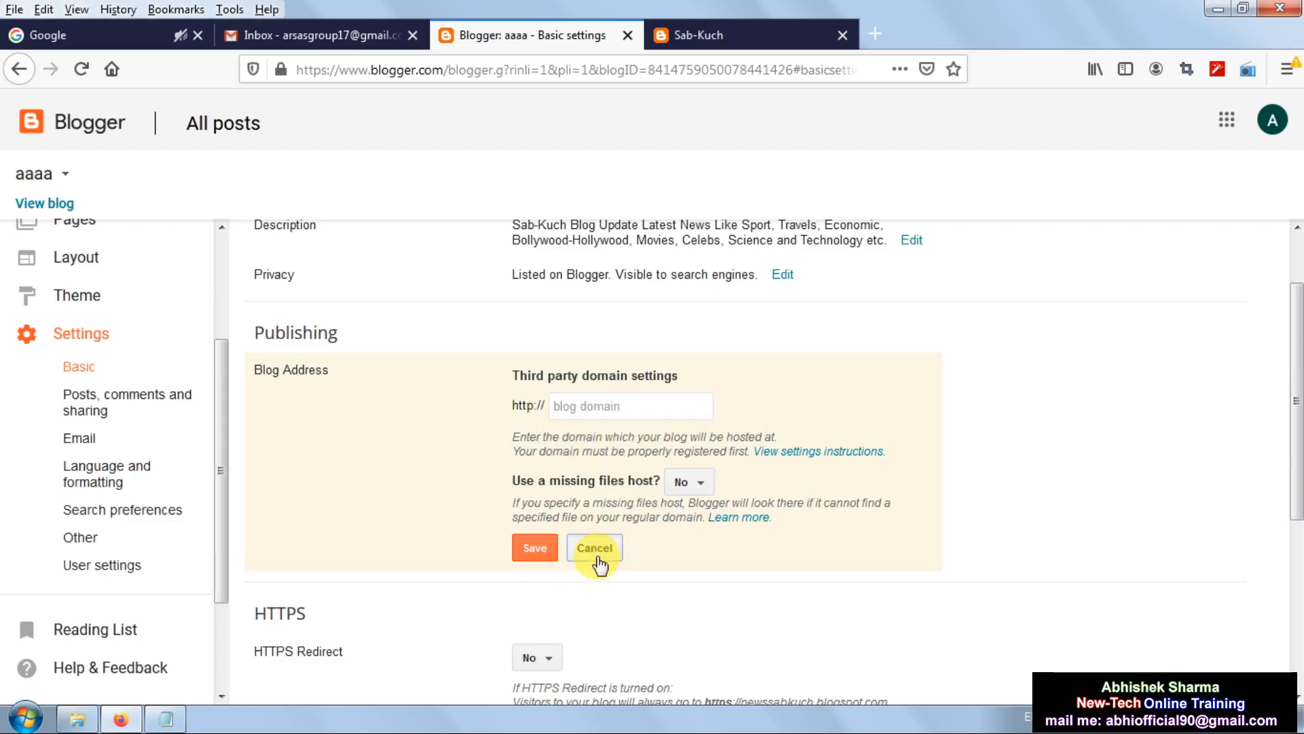
click(595, 548)
- Set HTTPS Redirect to Yes for the blog
scroll(360, 400, down, 3)
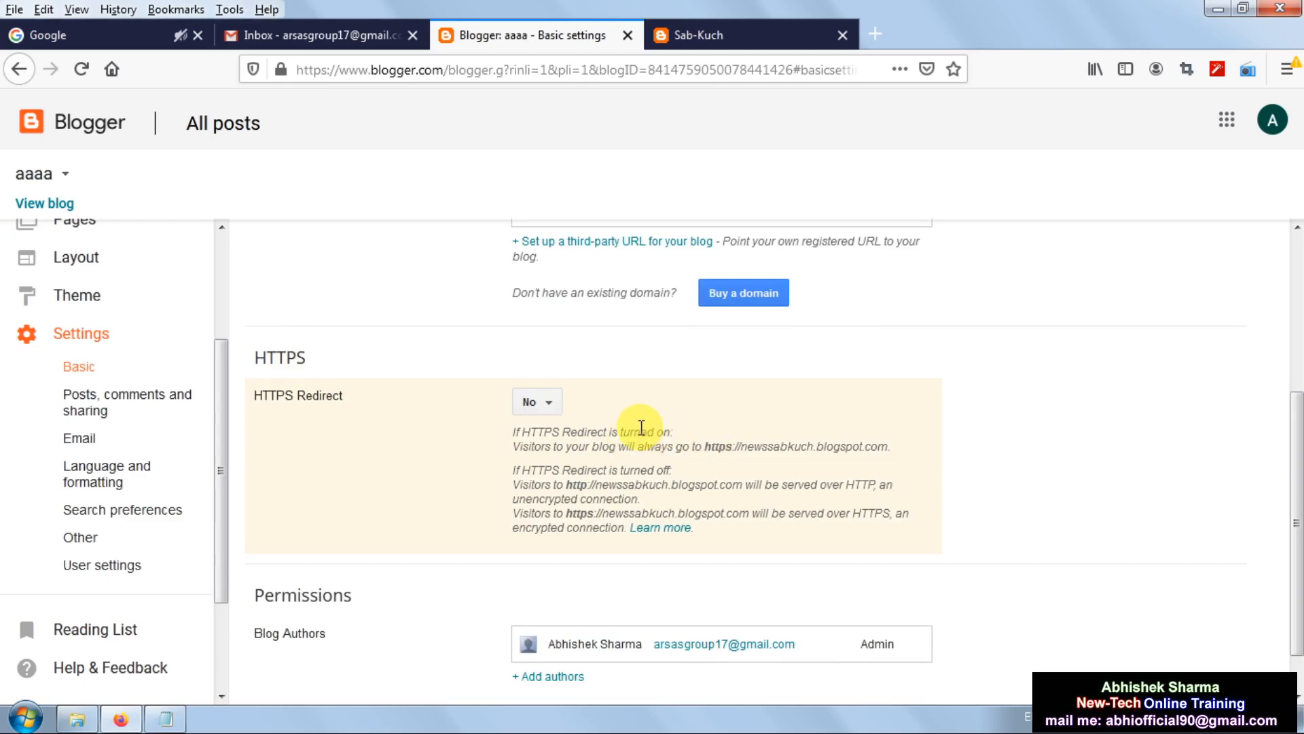
click(550, 404)
click(540, 435)
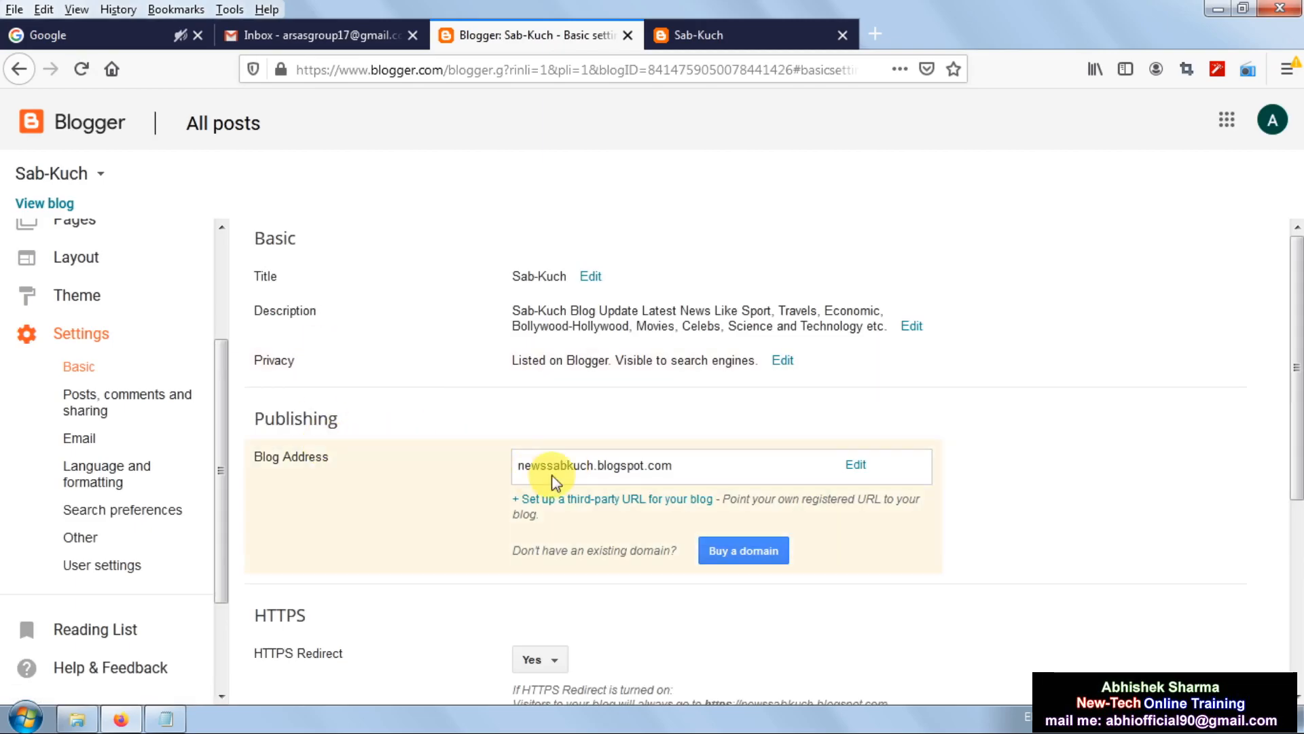
- Review the HTTPS Redirect setting and compare it with the live blog's address
scroll(552, 474, down, 3)
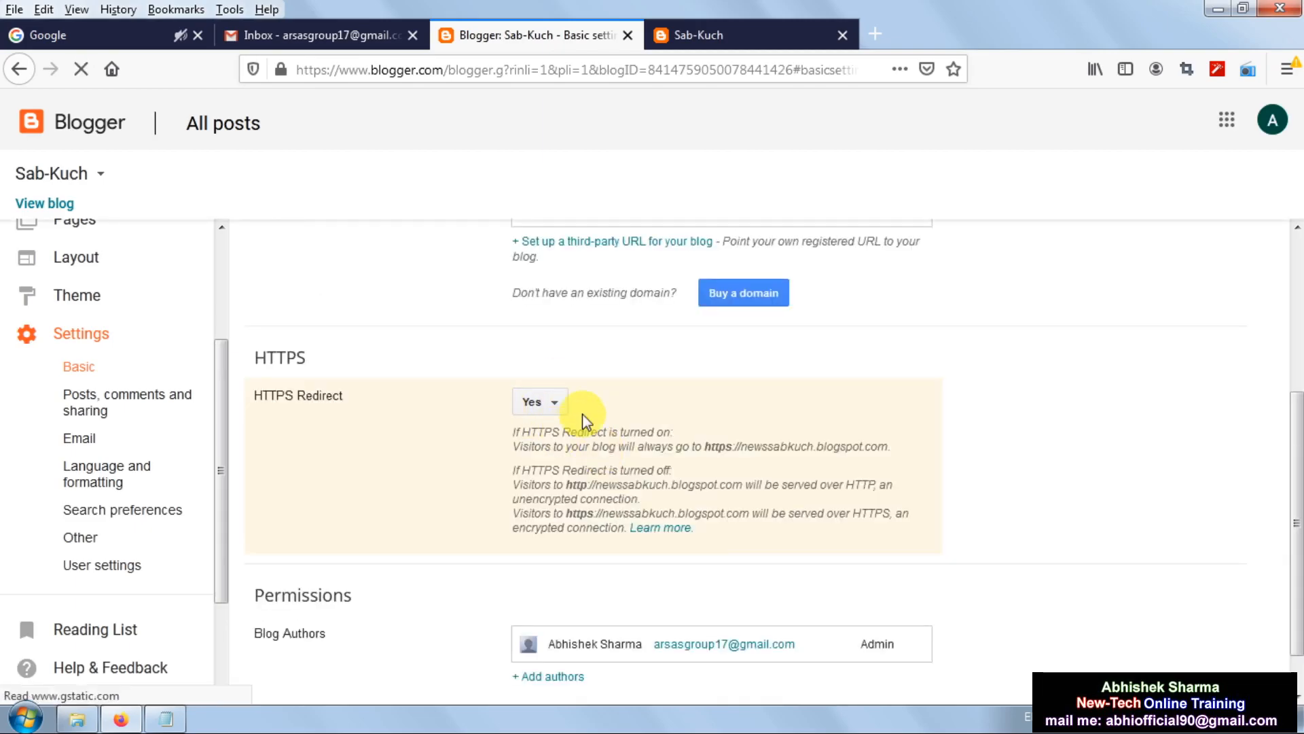
scroll(740, 486, down, 1)
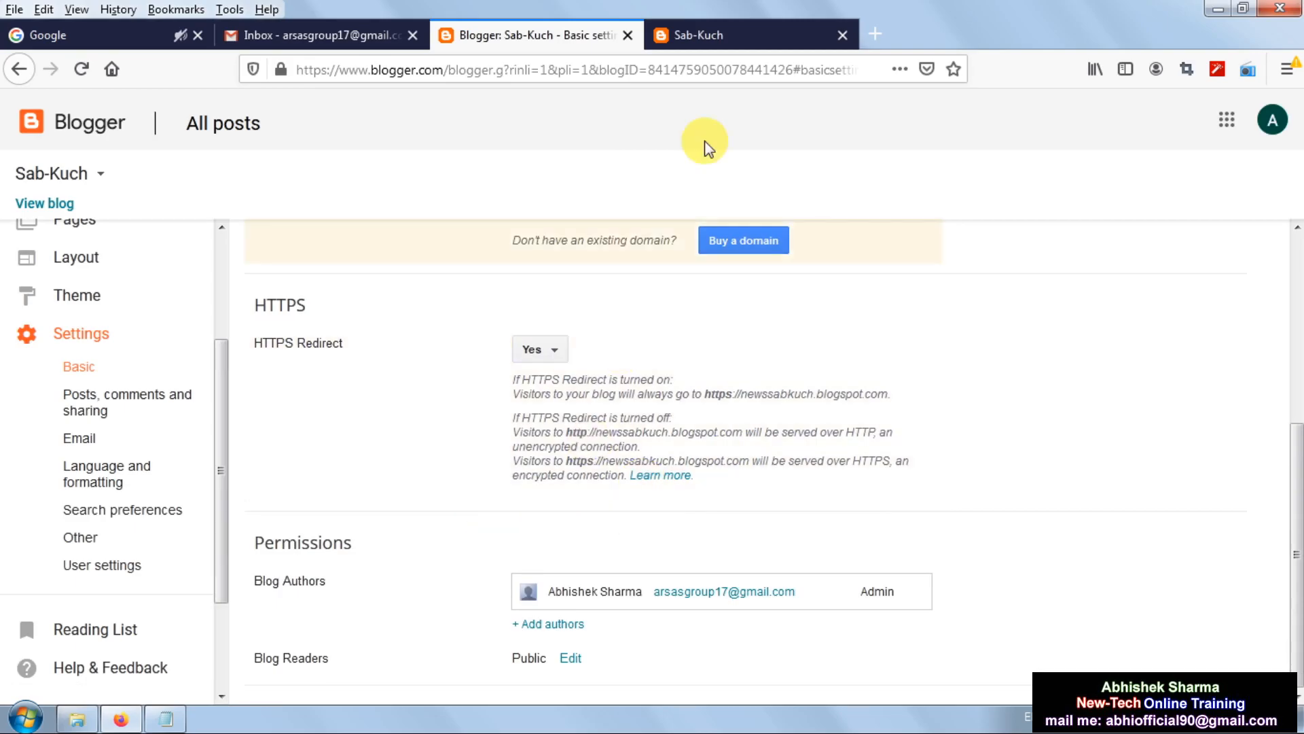
click(735, 48)
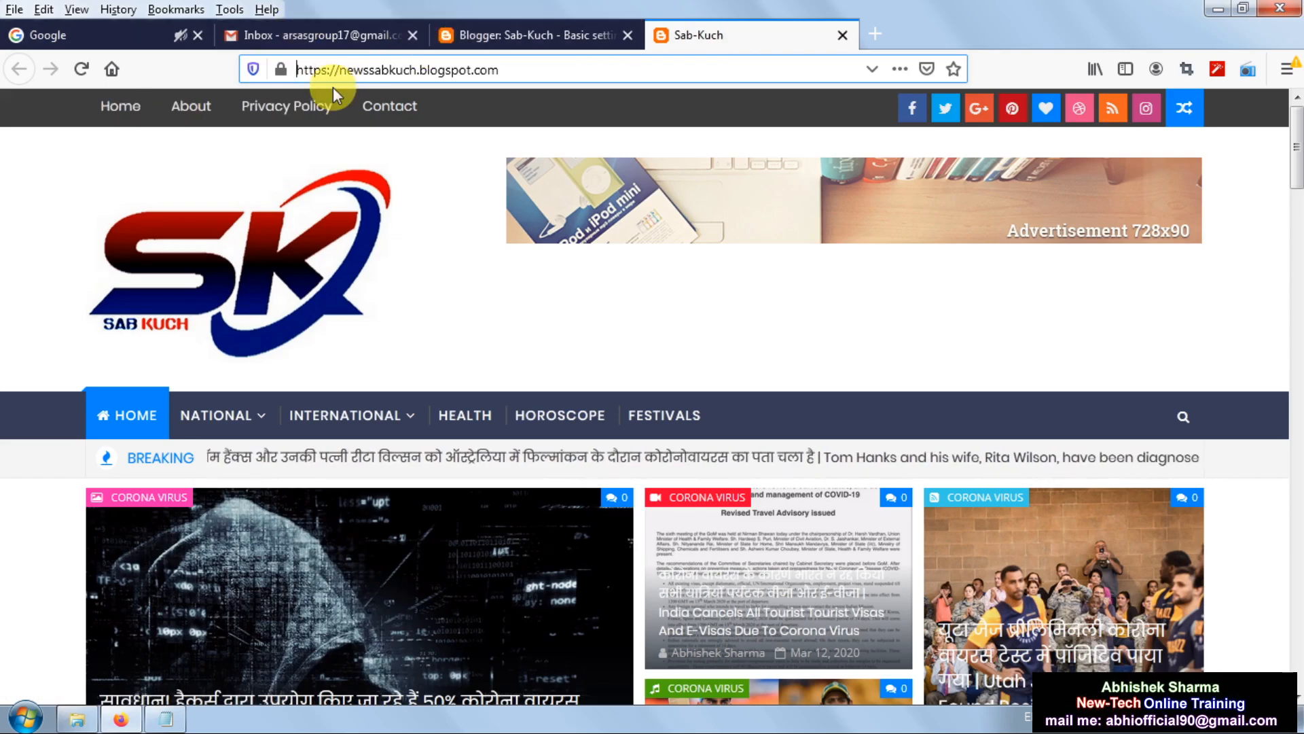
click(557, 45)
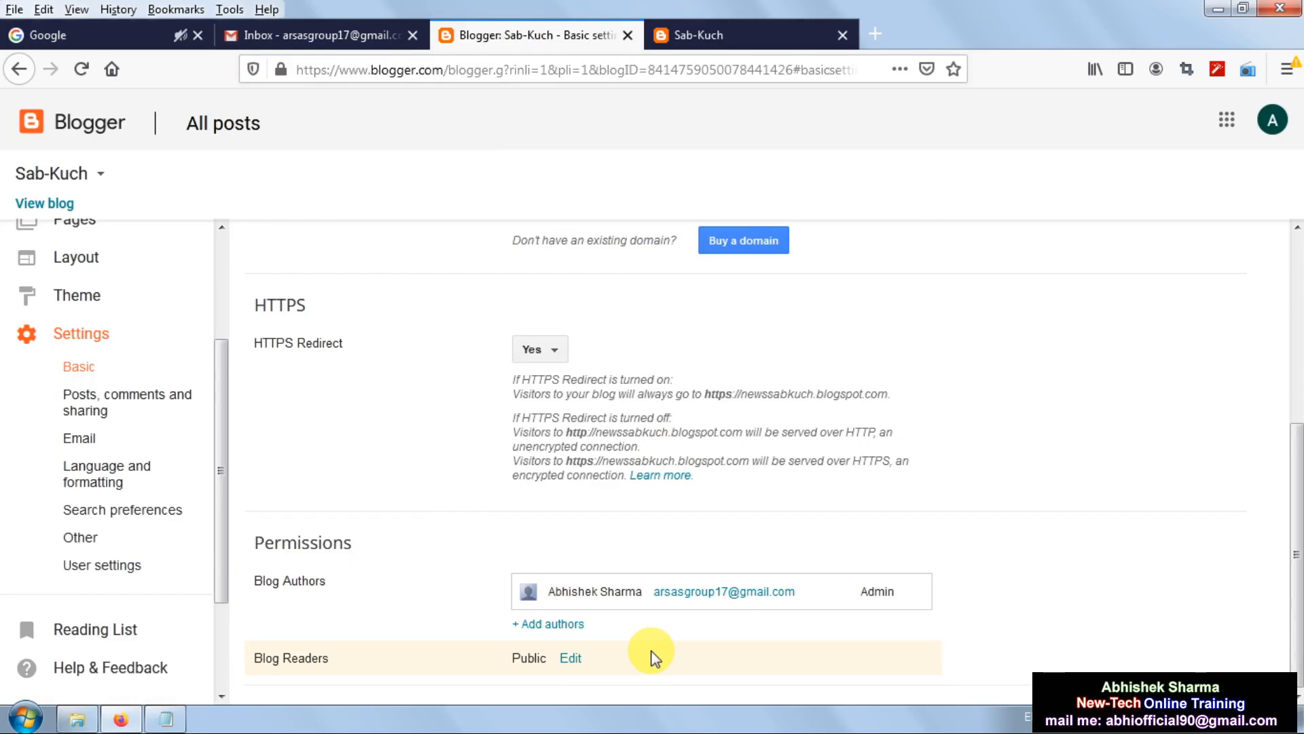
- Examine the form for adding blog authors under Permissions and cancel it without inviting anyone
click(555, 632)
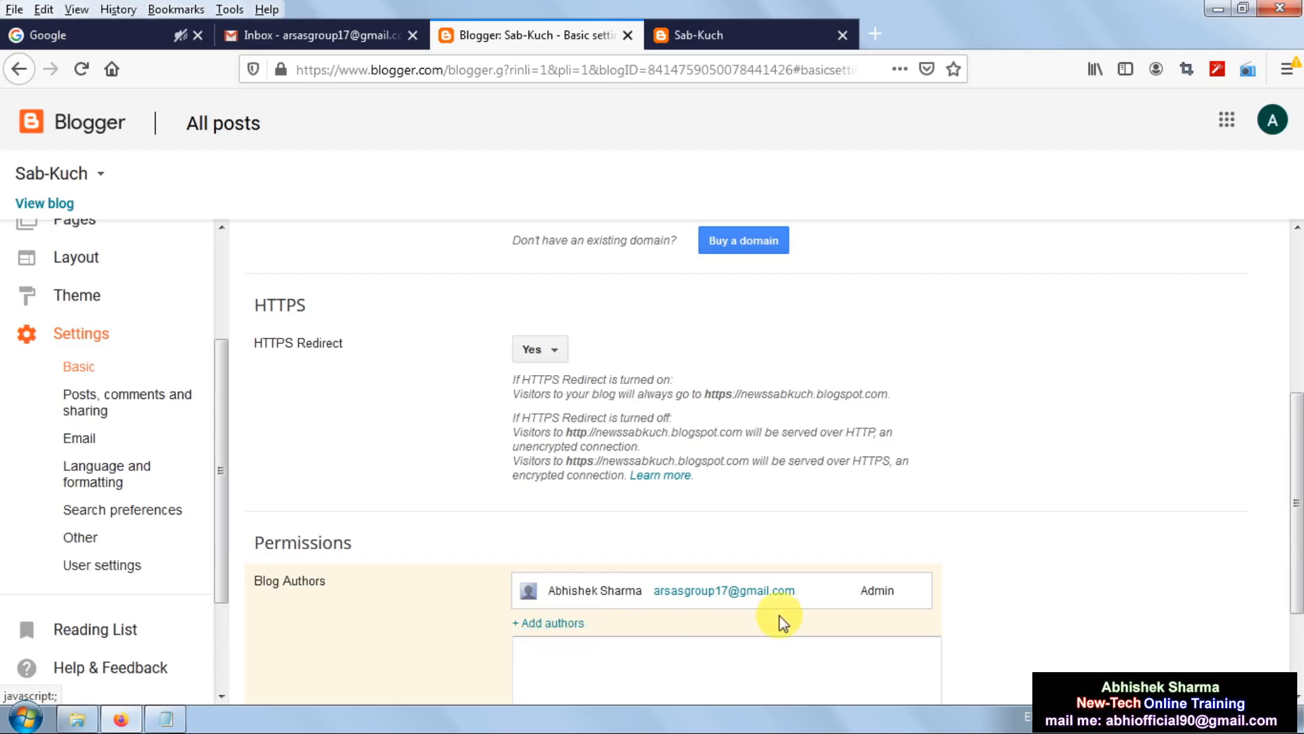
scroll(780, 621, down, 3)
click(542, 516)
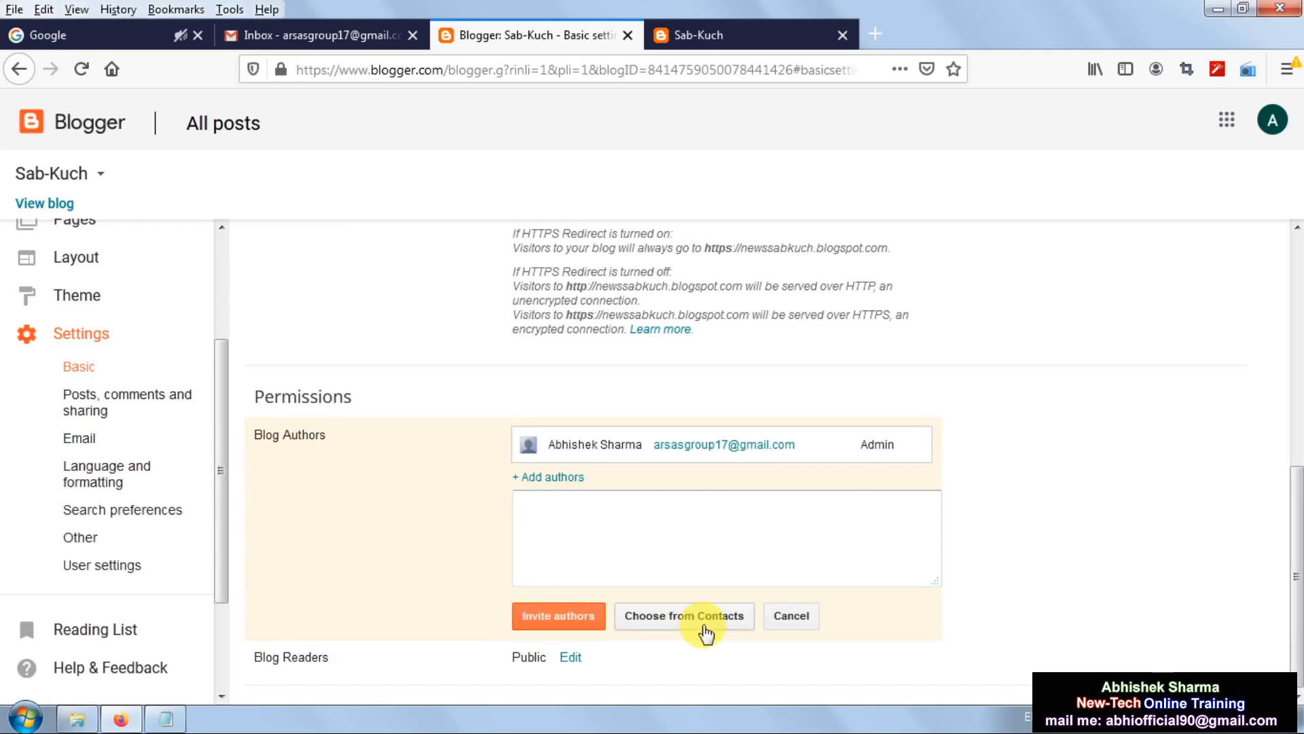
click(786, 622)
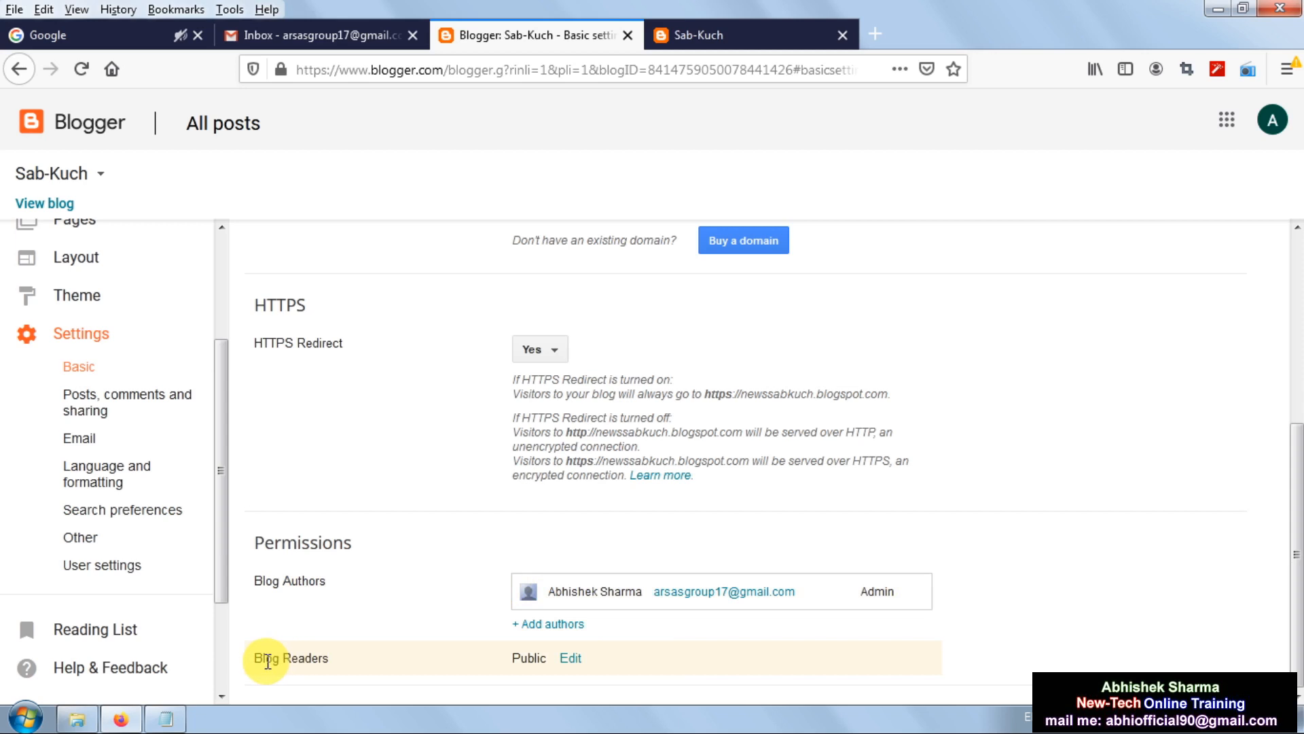
- Review the two private Blog Readers options and save the reader permission as Public
click(571, 659)
scroll(781, 632, down, 3)
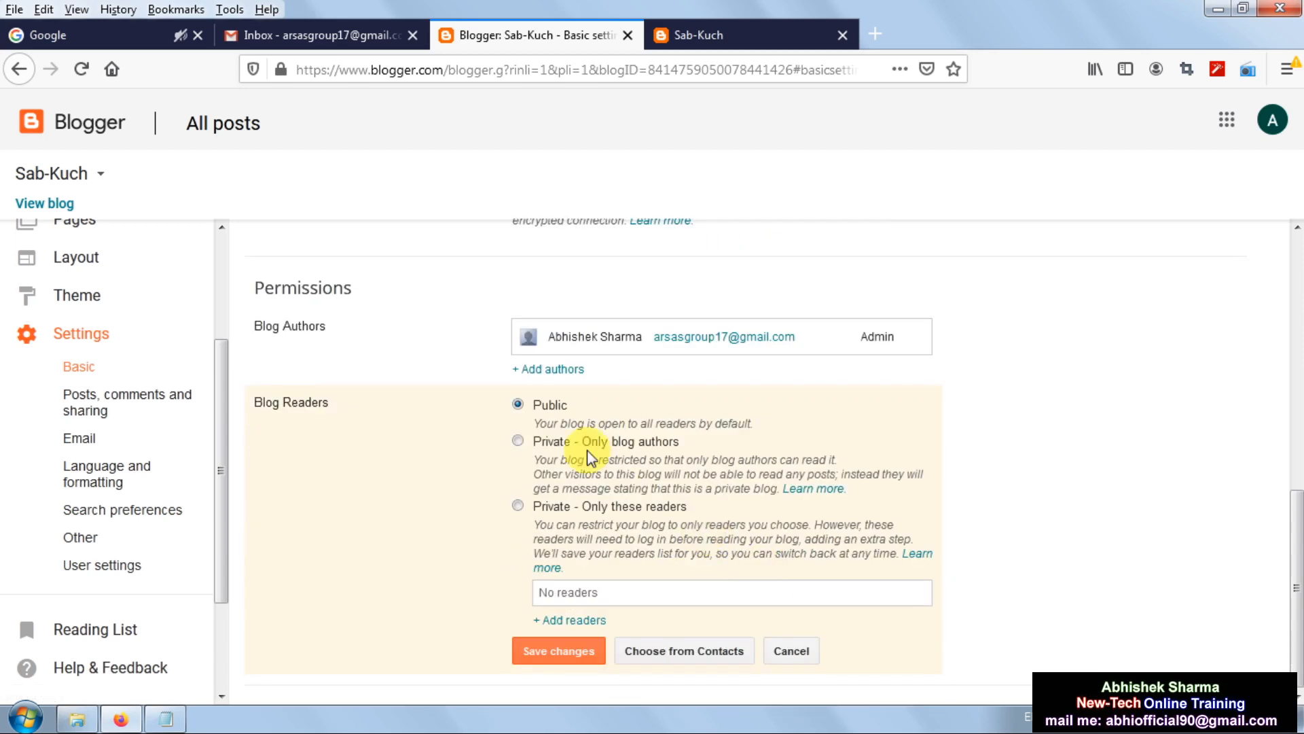
click(517, 440)
scroll(621, 562, up, 3)
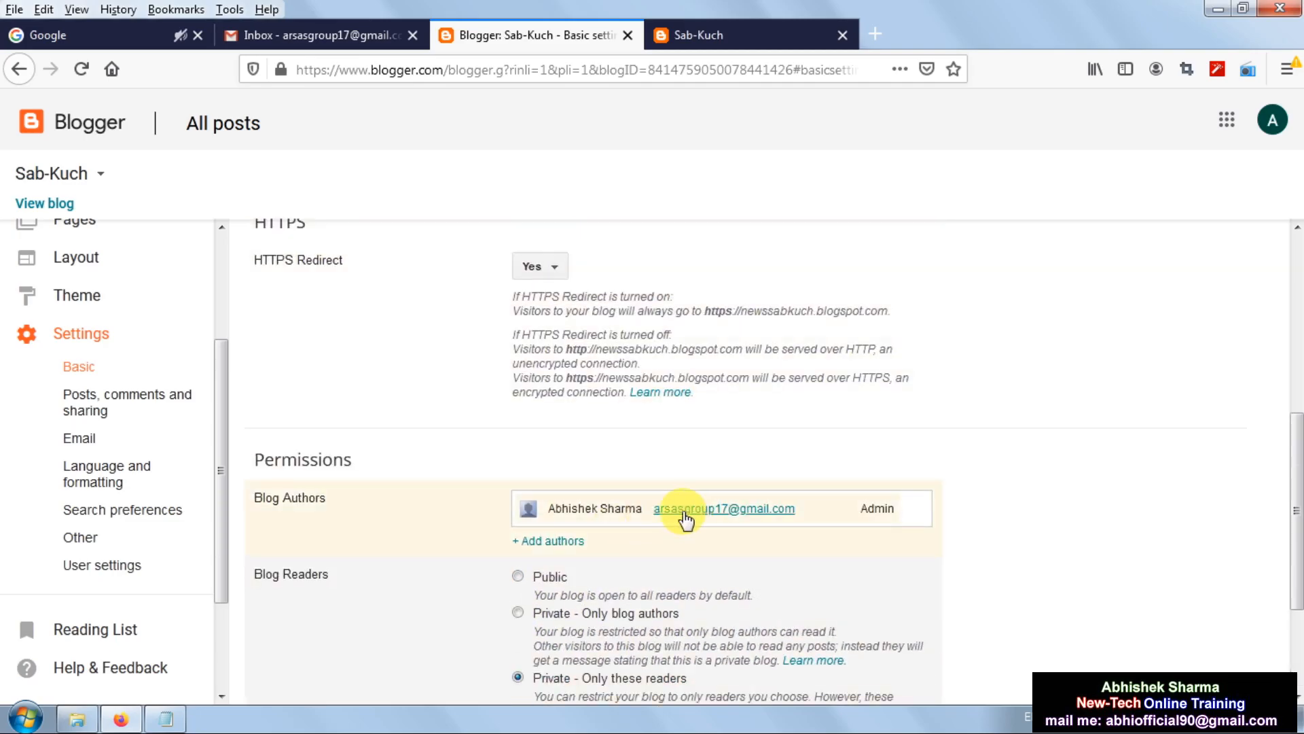
click(519, 614)
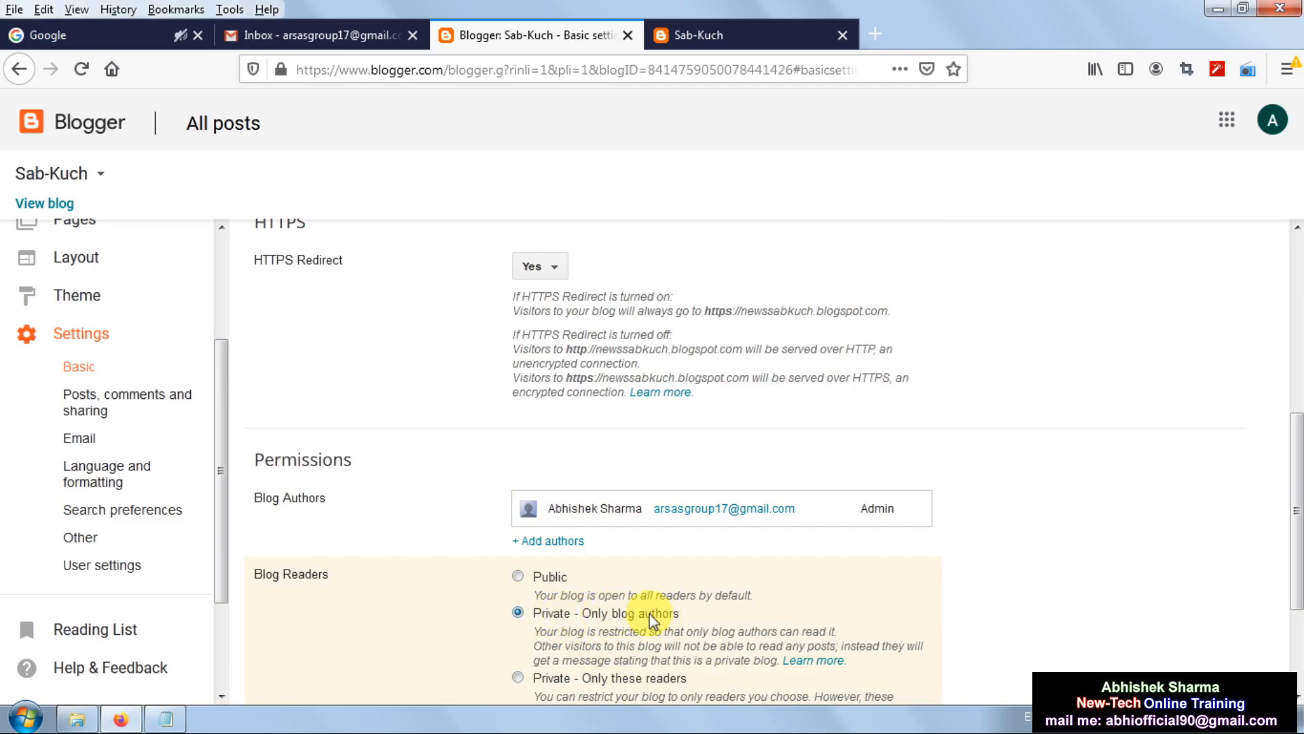
click(521, 679)
scroll(666, 654, down, 2)
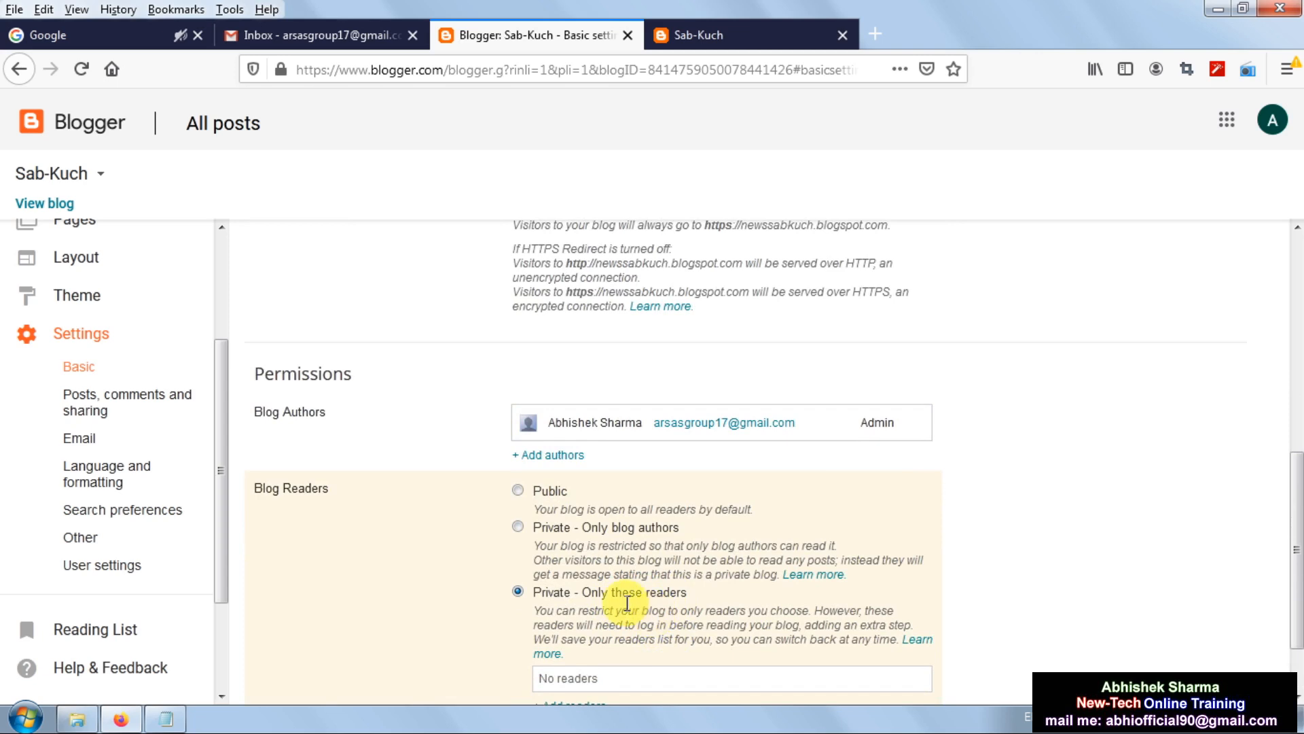
click(518, 492)
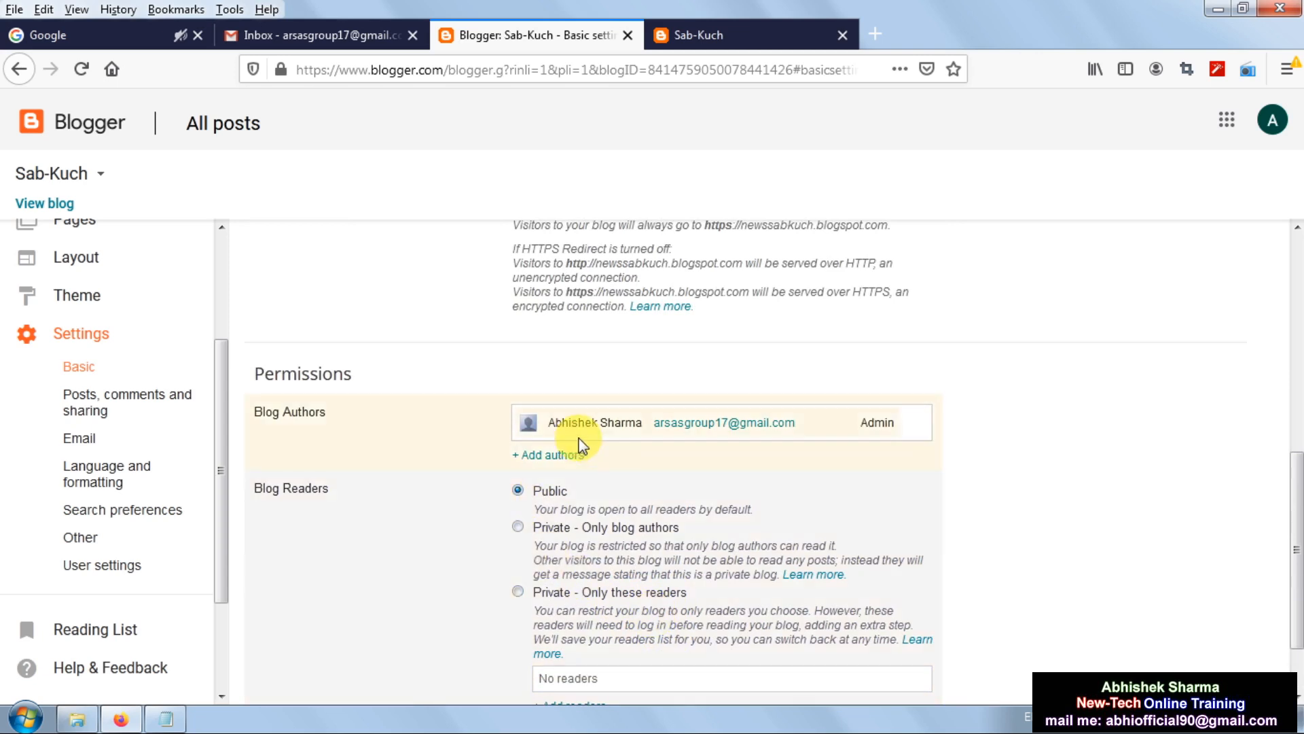
scroll(658, 605, down, 2)
click(570, 657)
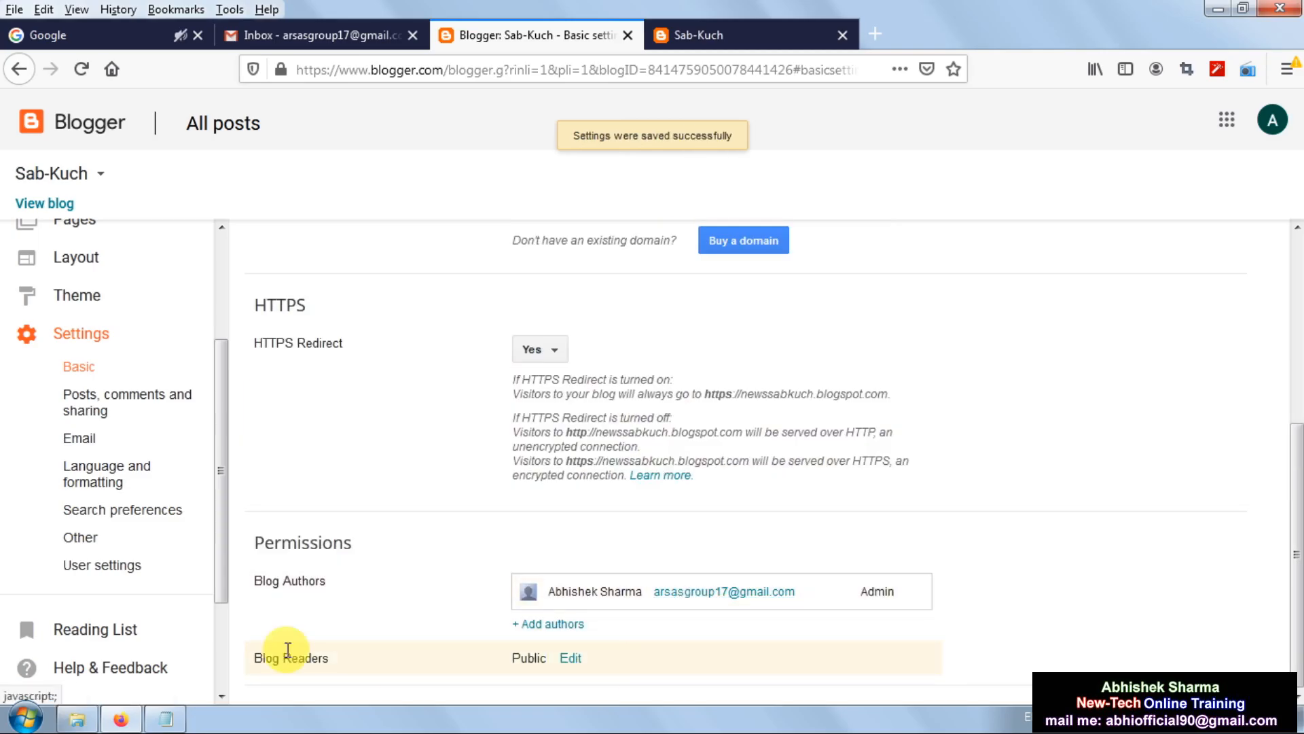
- Open the Posts, comments and sharing settings and examine how many posts the live blog's main page lists
click(128, 409)
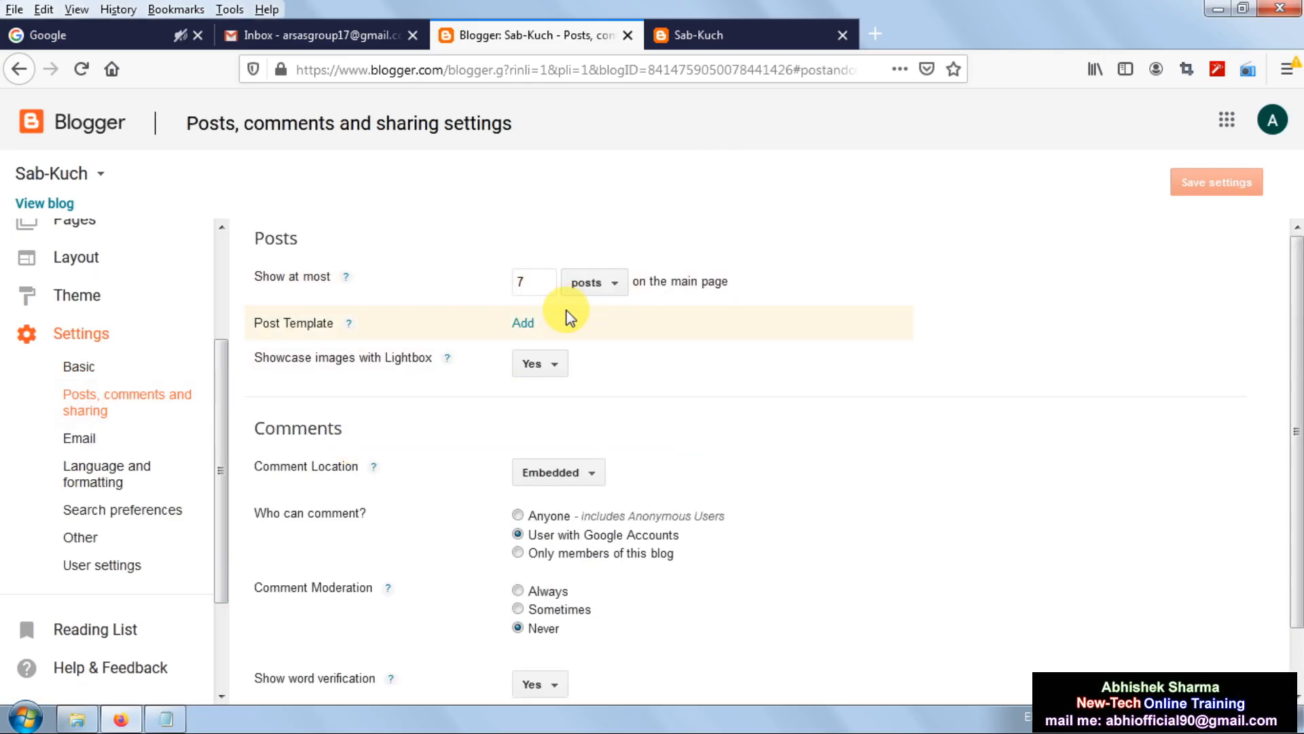
click(698, 35)
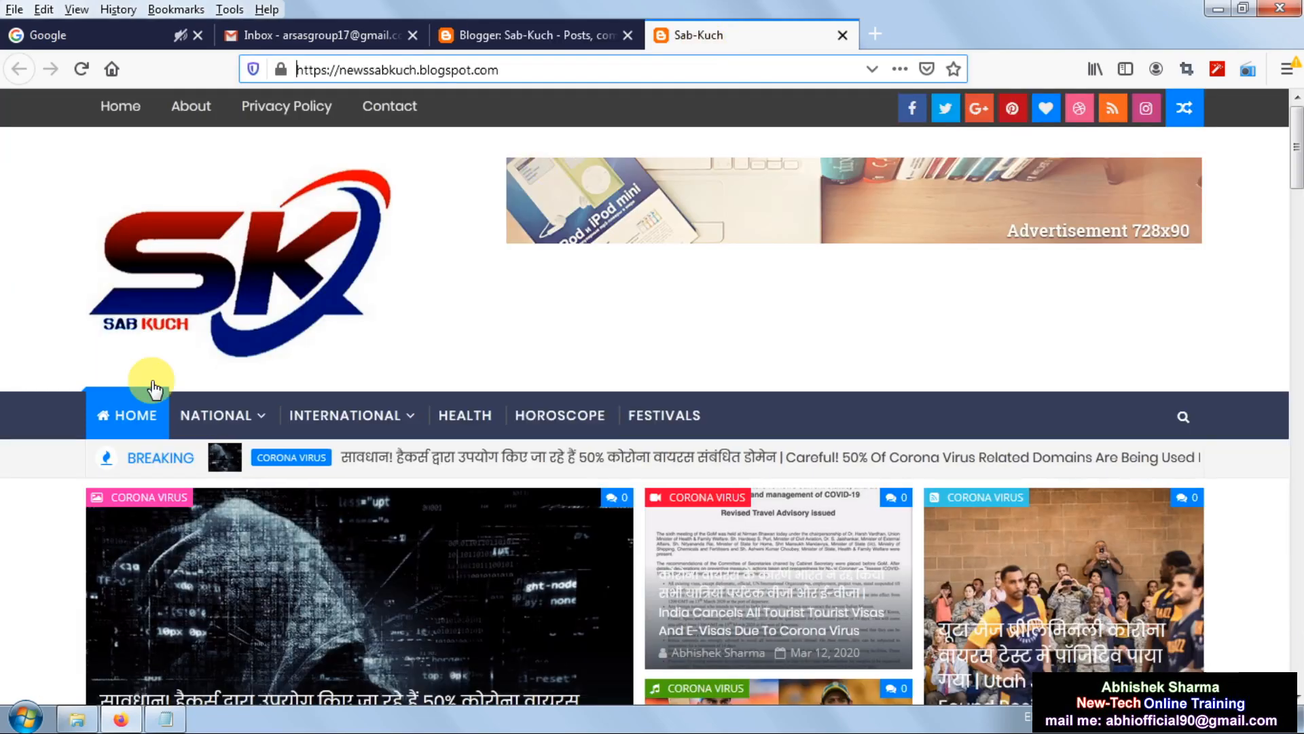
scroll(431, 530, down, 15)
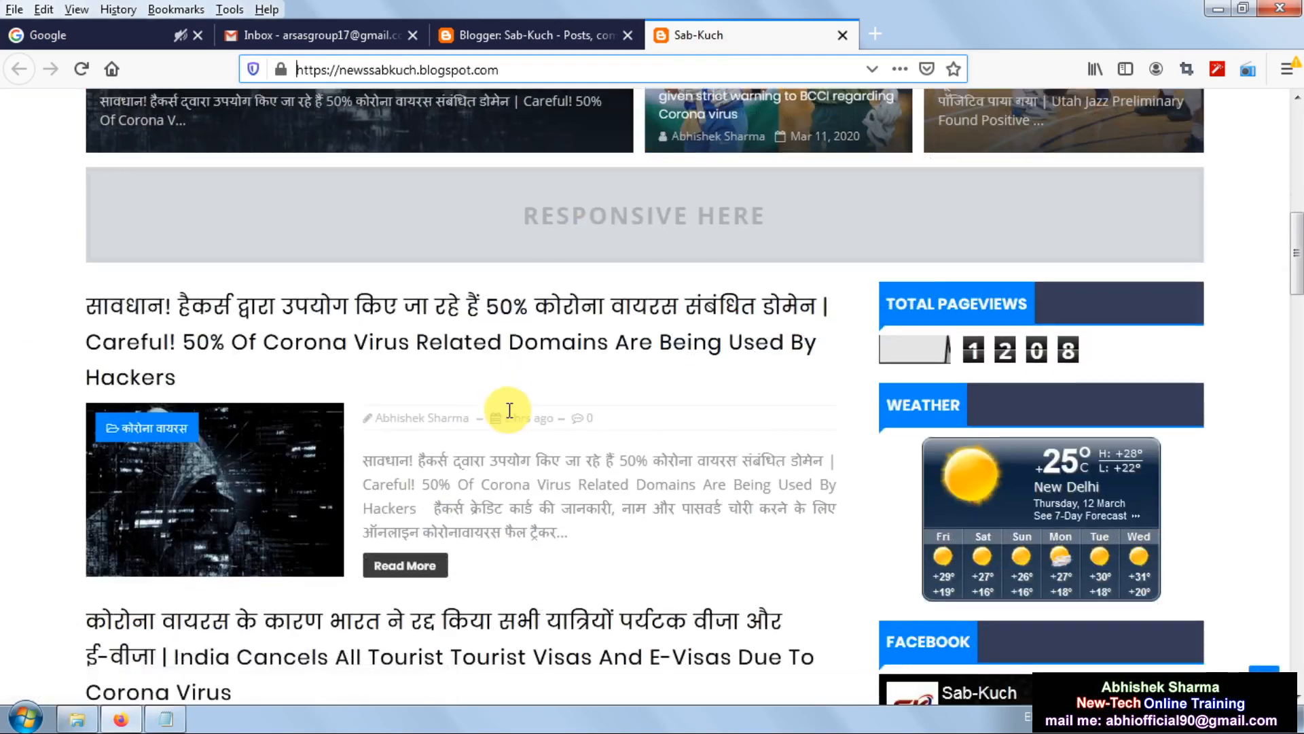
scroll(435, 252, up, 2)
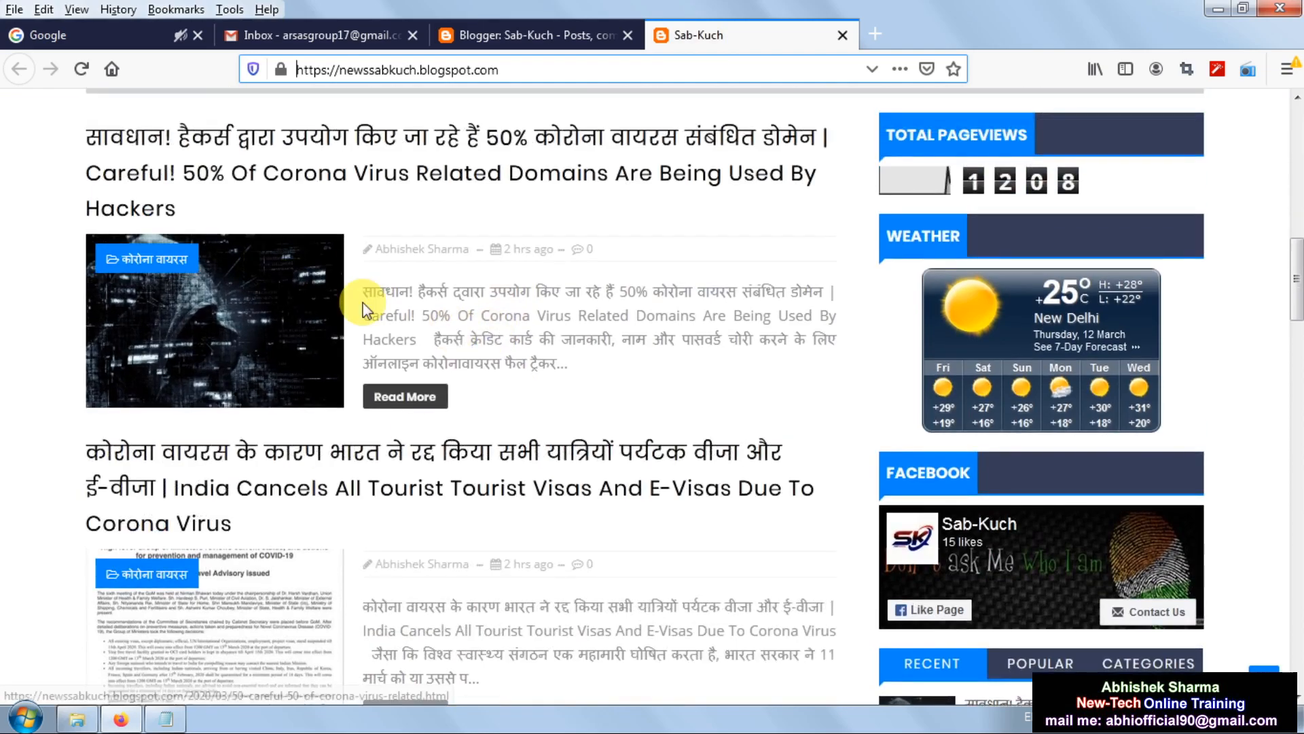
scroll(476, 473, down, 10)
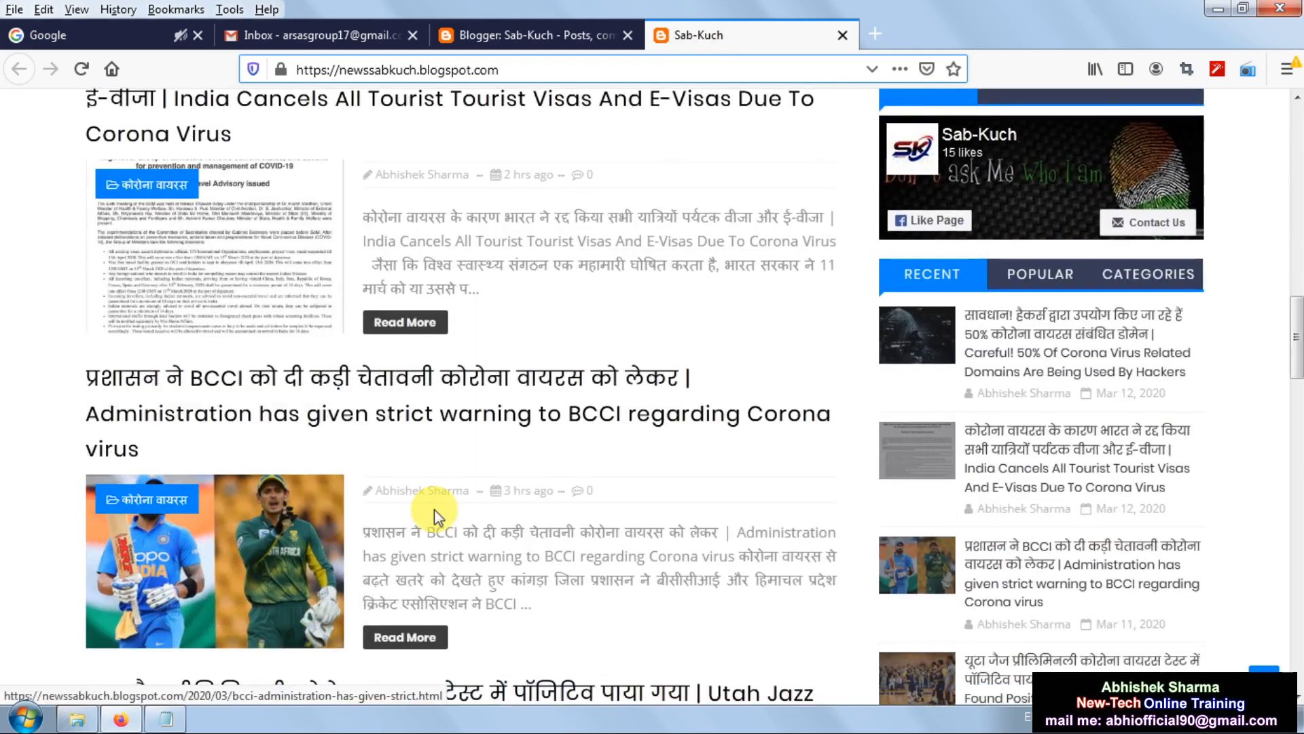
scroll(292, 537, down, 7)
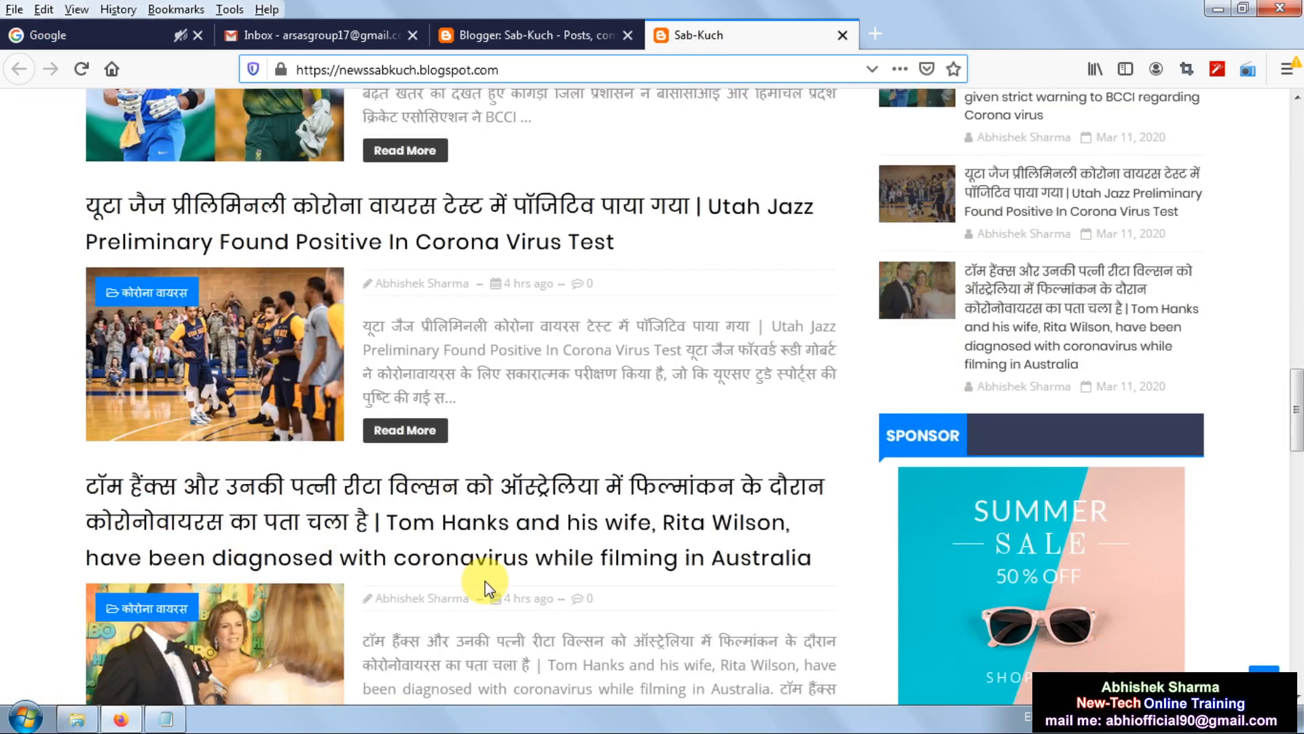
scroll(488, 586, down, 6)
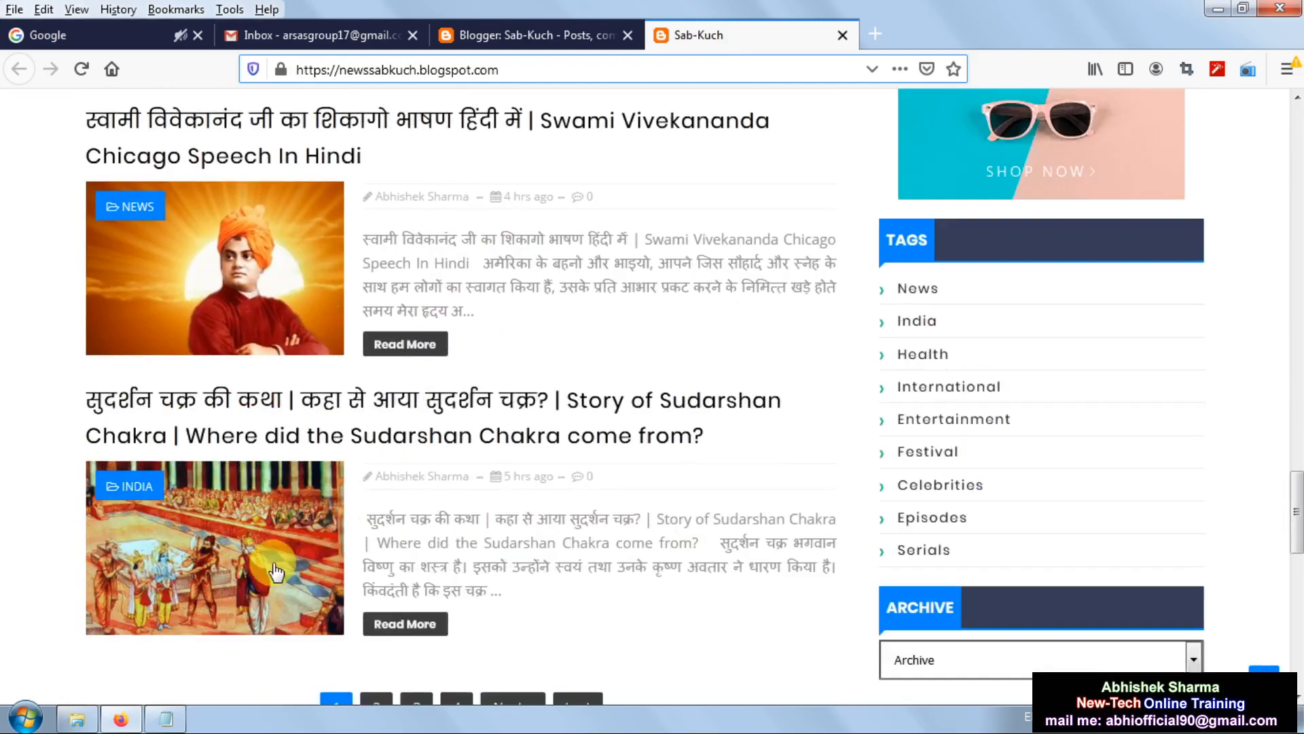
scroll(504, 562, down, 3)
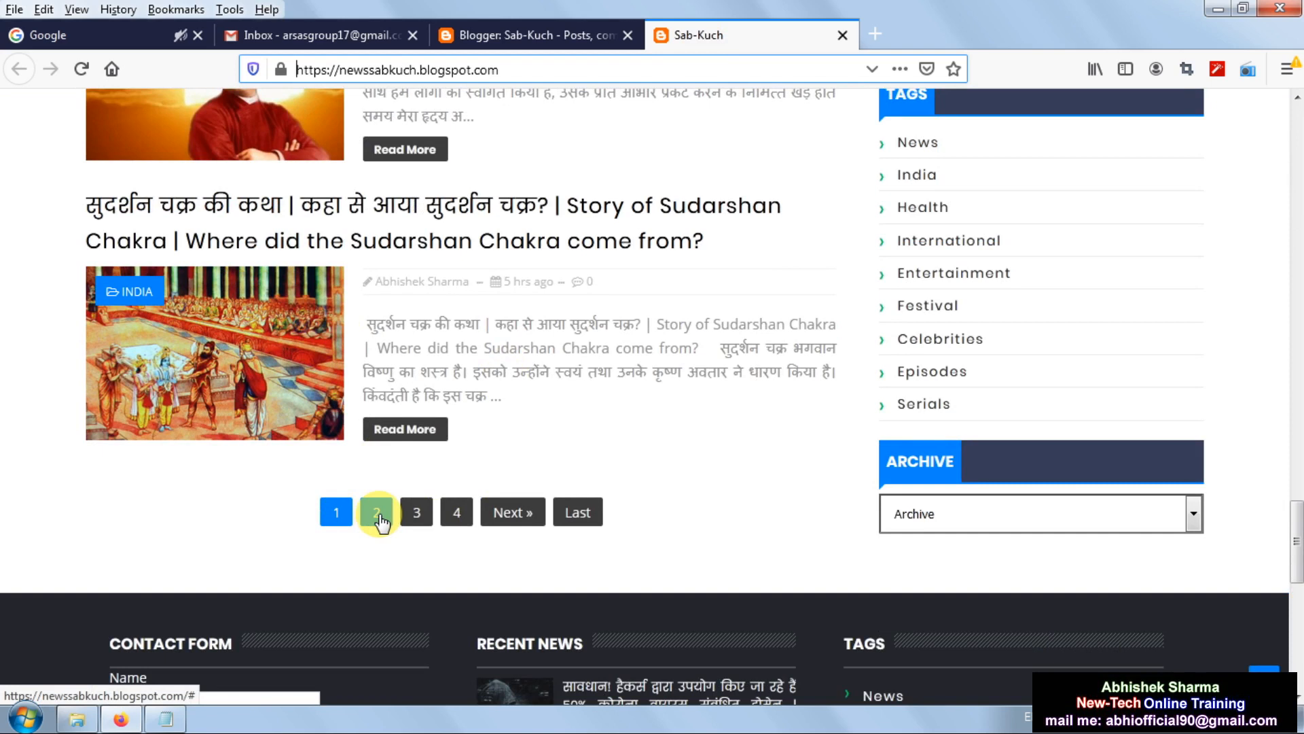
scroll(617, 349, up, 6)
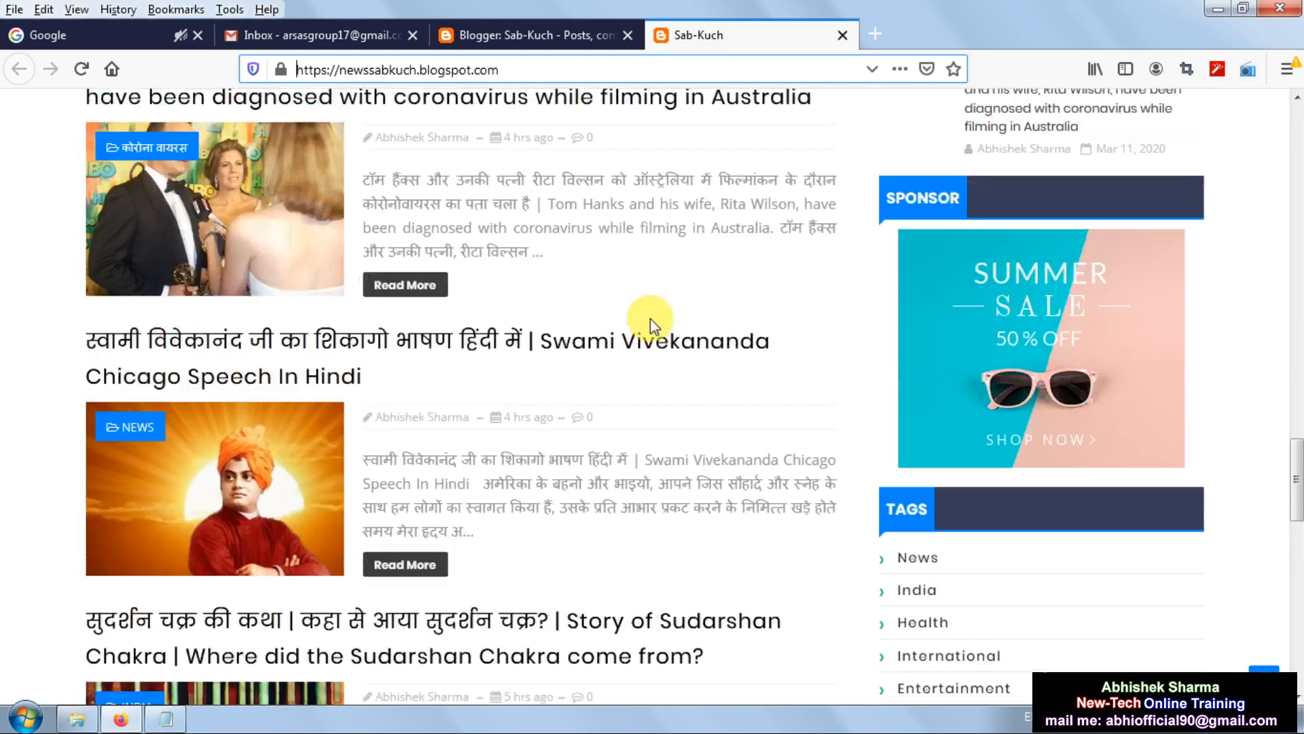
scroll(655, 333, up, 1)
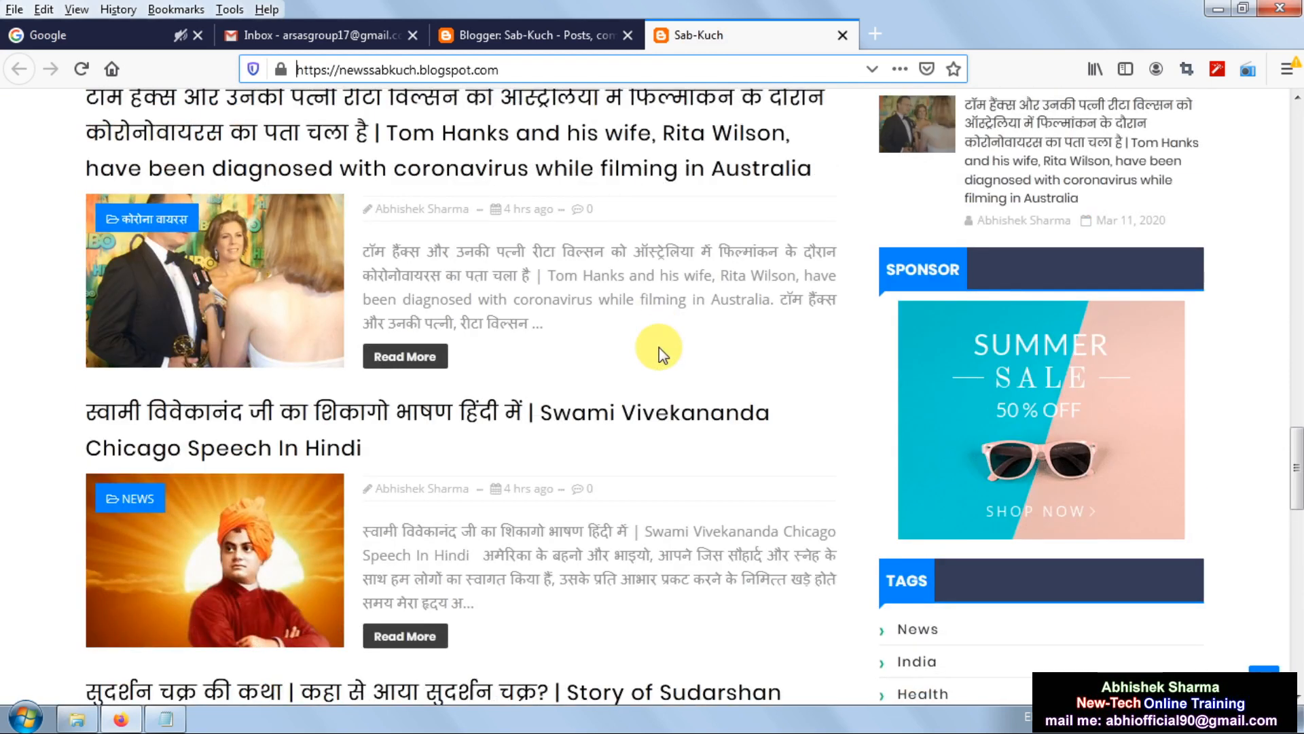
scroll(585, 146, up, 4)
- Limit the blog's main page to at most 3 posts and save the settings
click(549, 35)
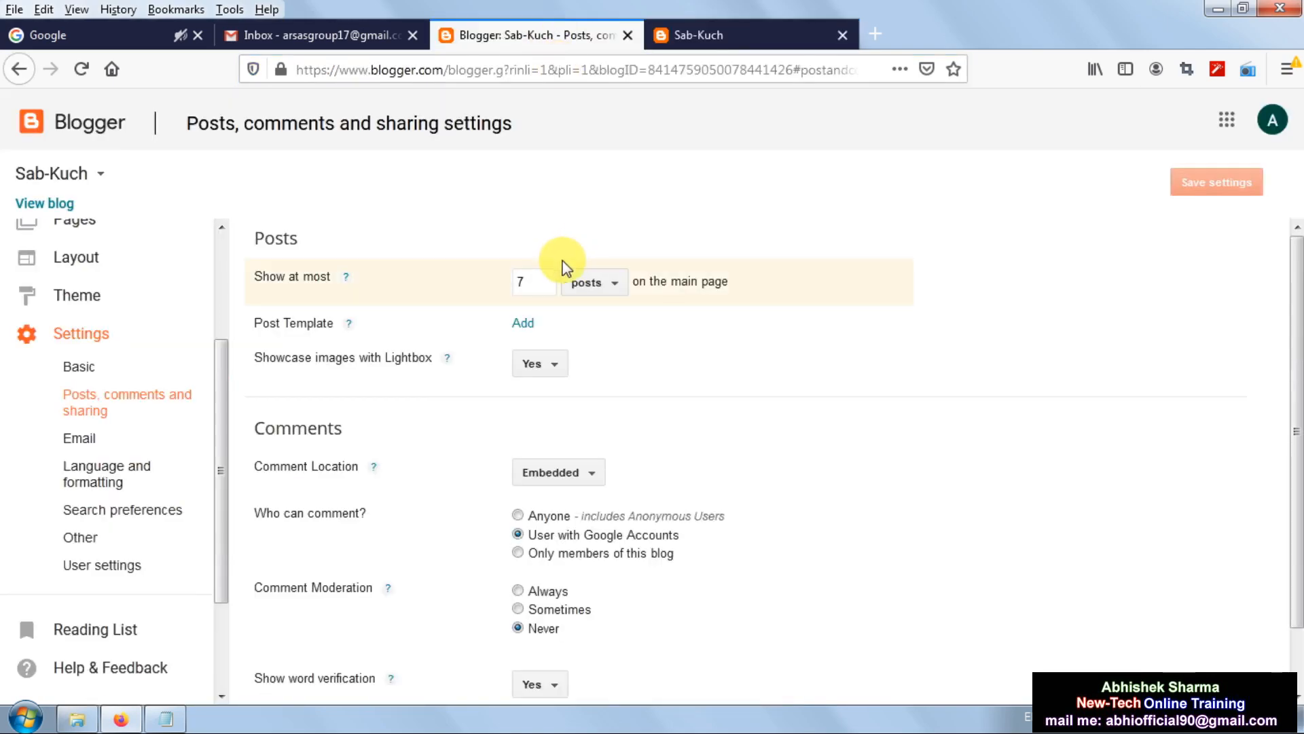
drag(544, 280, 514, 280)
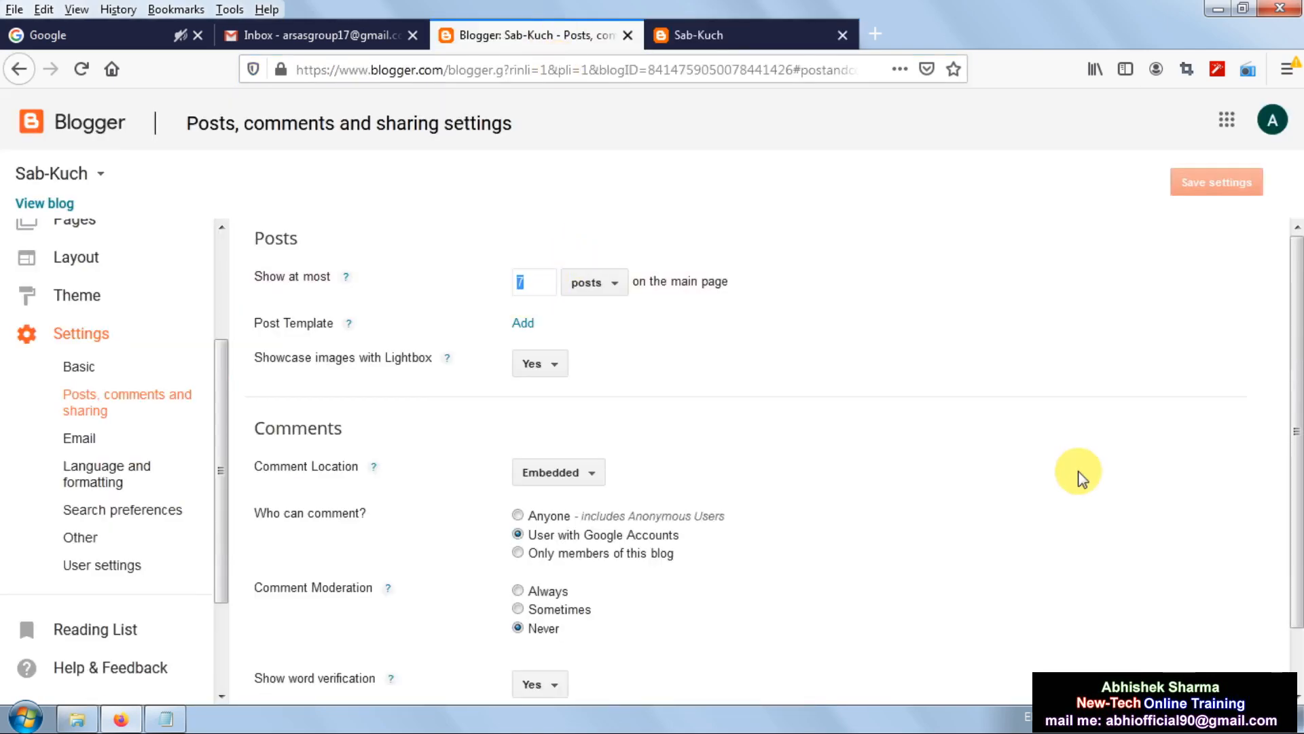
text(3)
click(1202, 193)
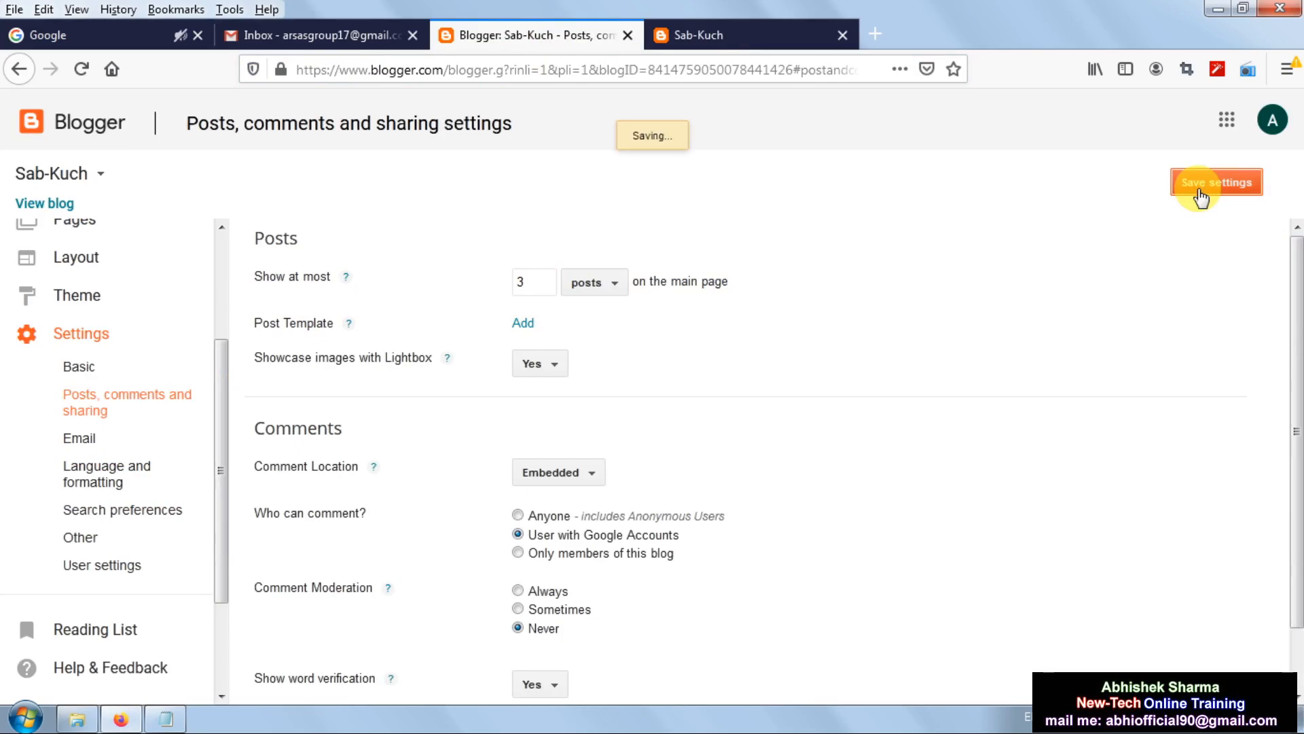
- Reload the live Sab-Kuch blog and check how many posts its main page lists
click(720, 36)
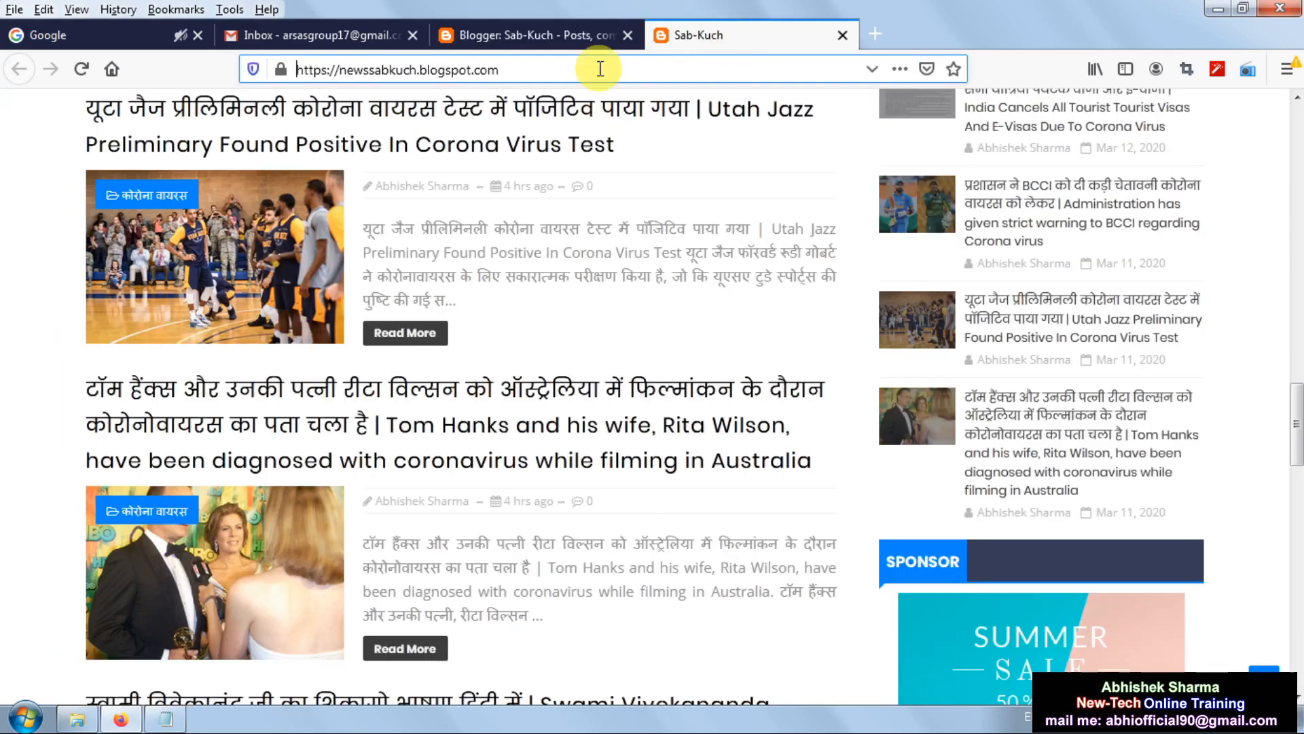
click(78, 68)
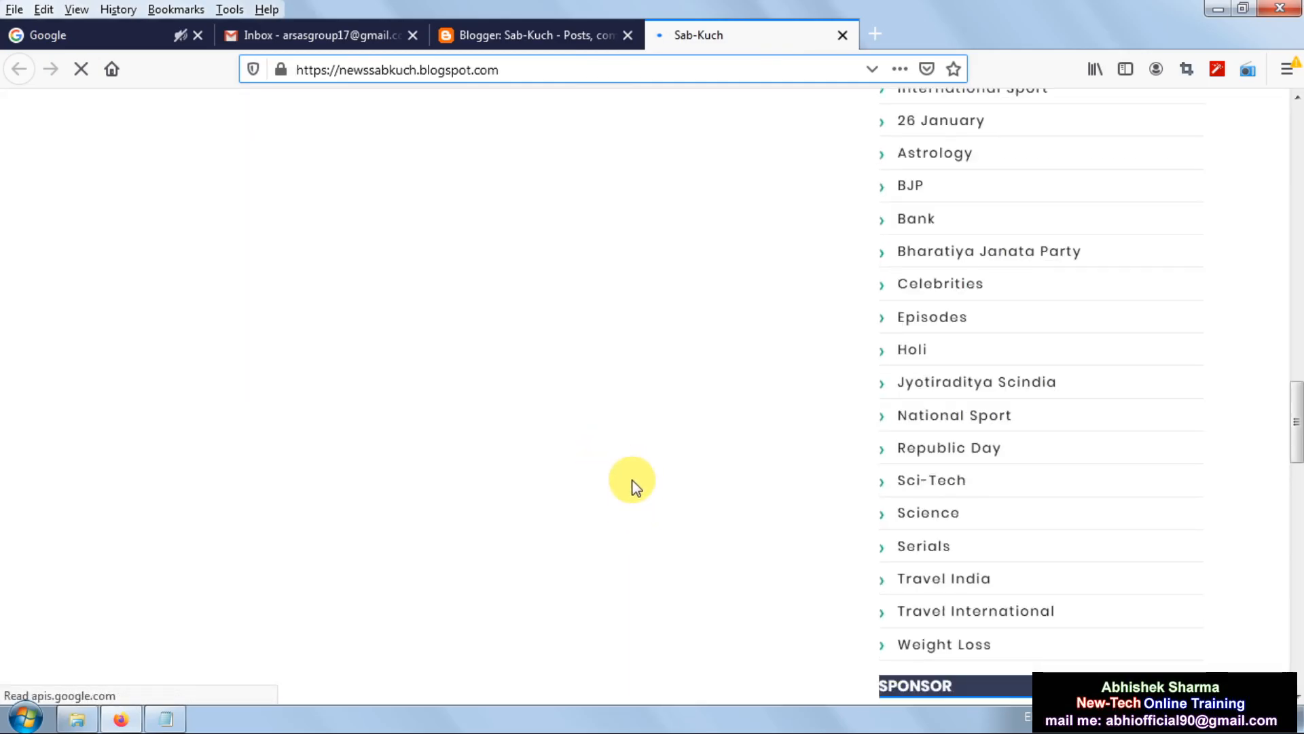
scroll(638, 470, up, 7)
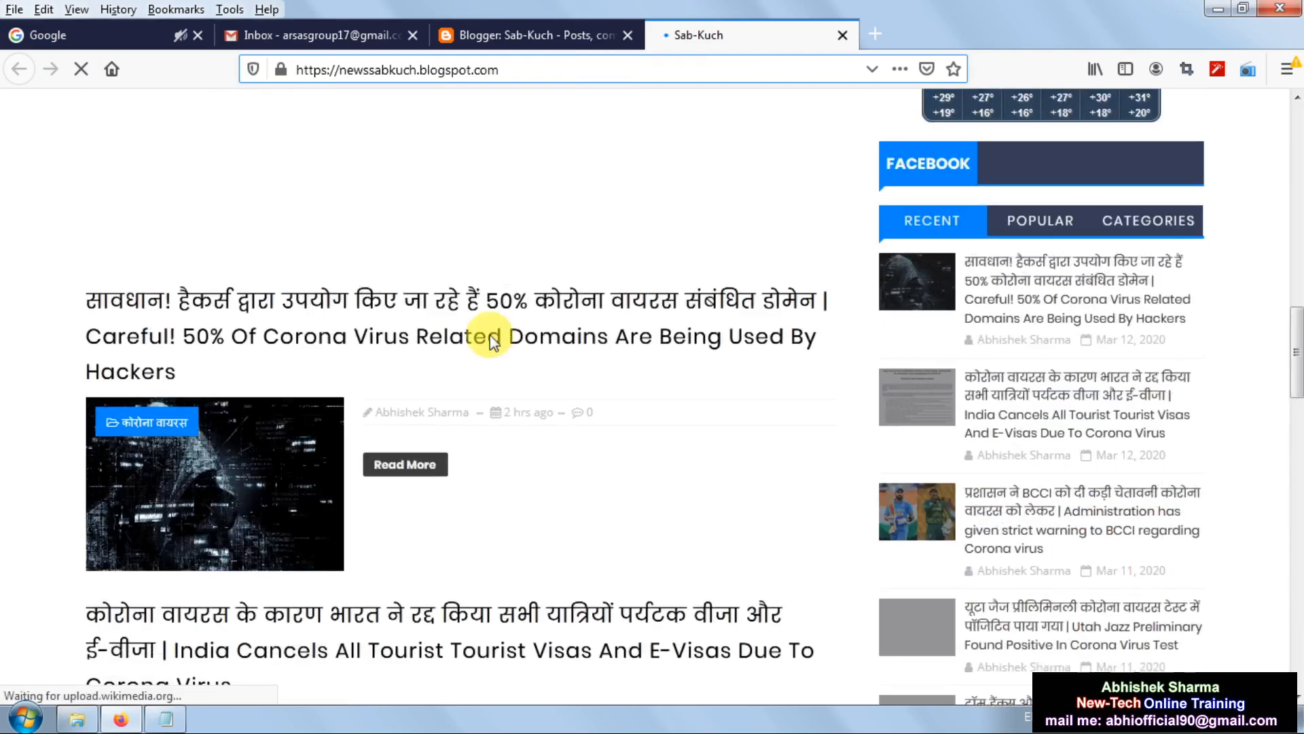
scroll(479, 385, up, 5)
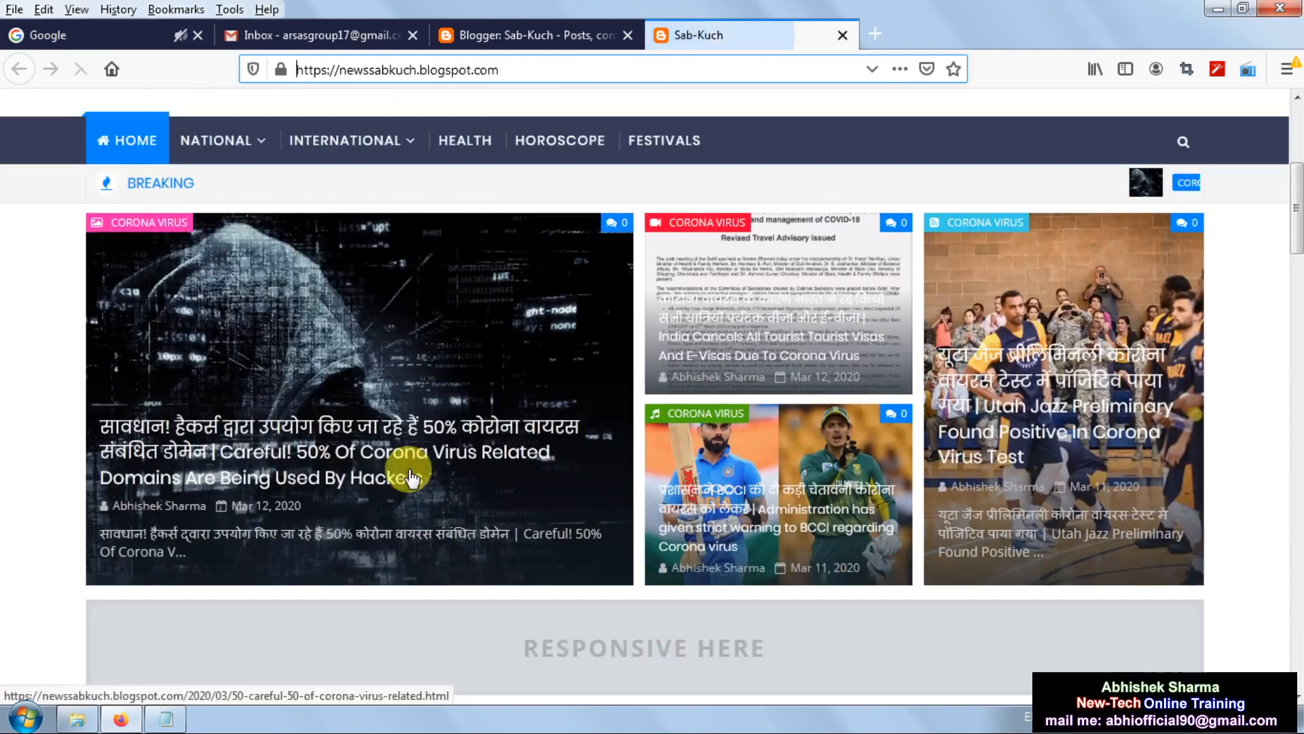
scroll(411, 478, down, 12)
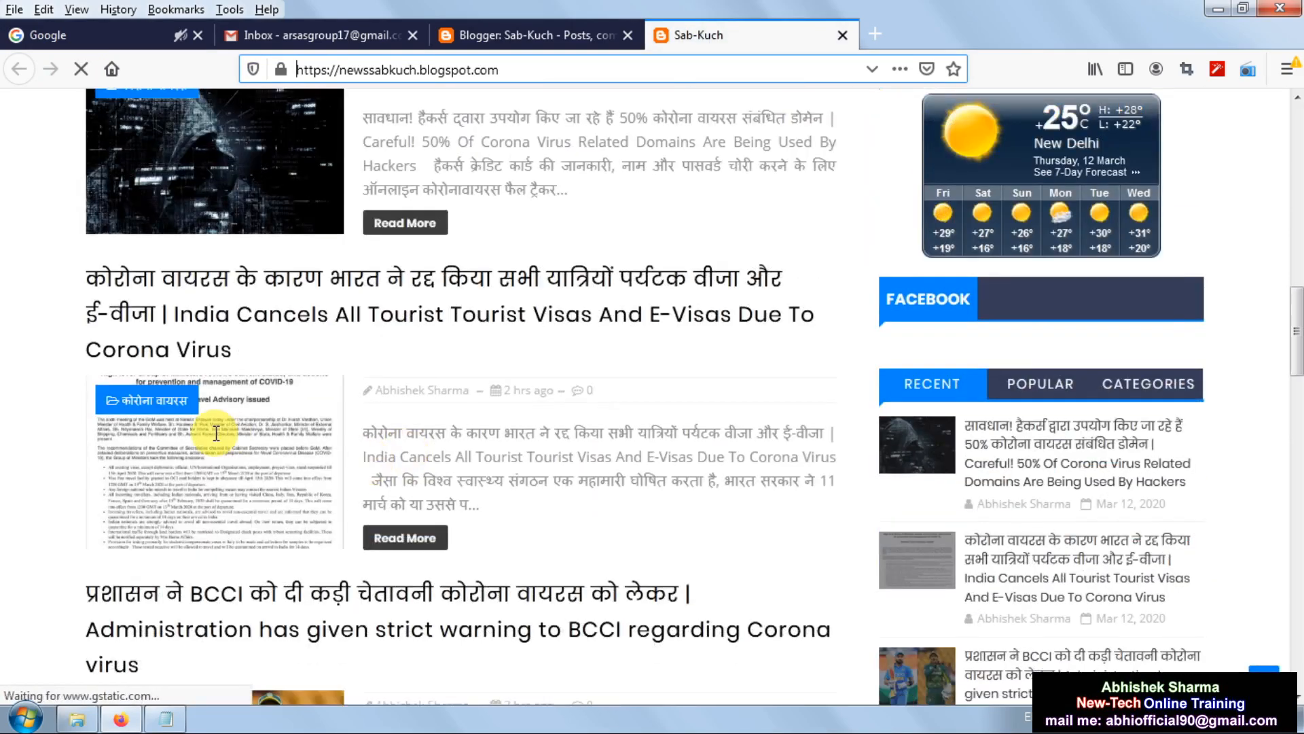
scroll(480, 452, down, 5)
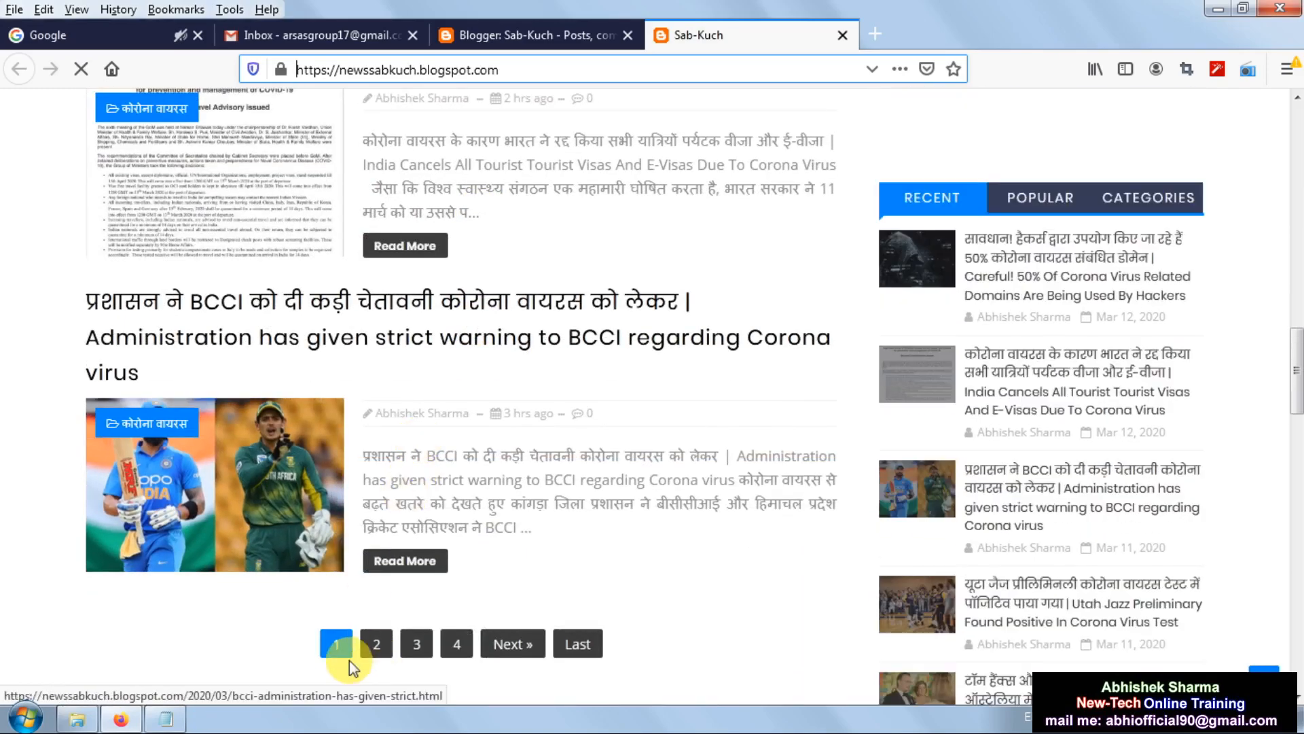
- In the Blogger settings, set the main page to show at most 7
click(565, 35)
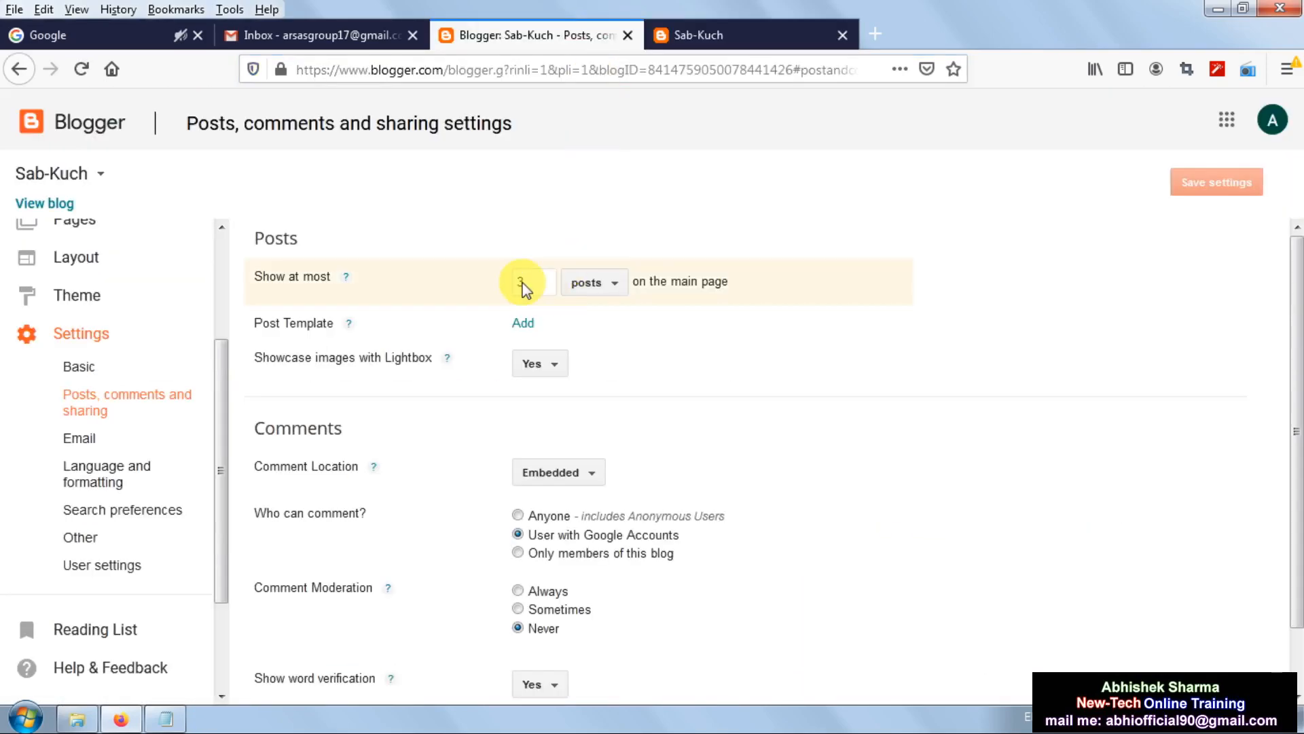
double_click(523, 282)
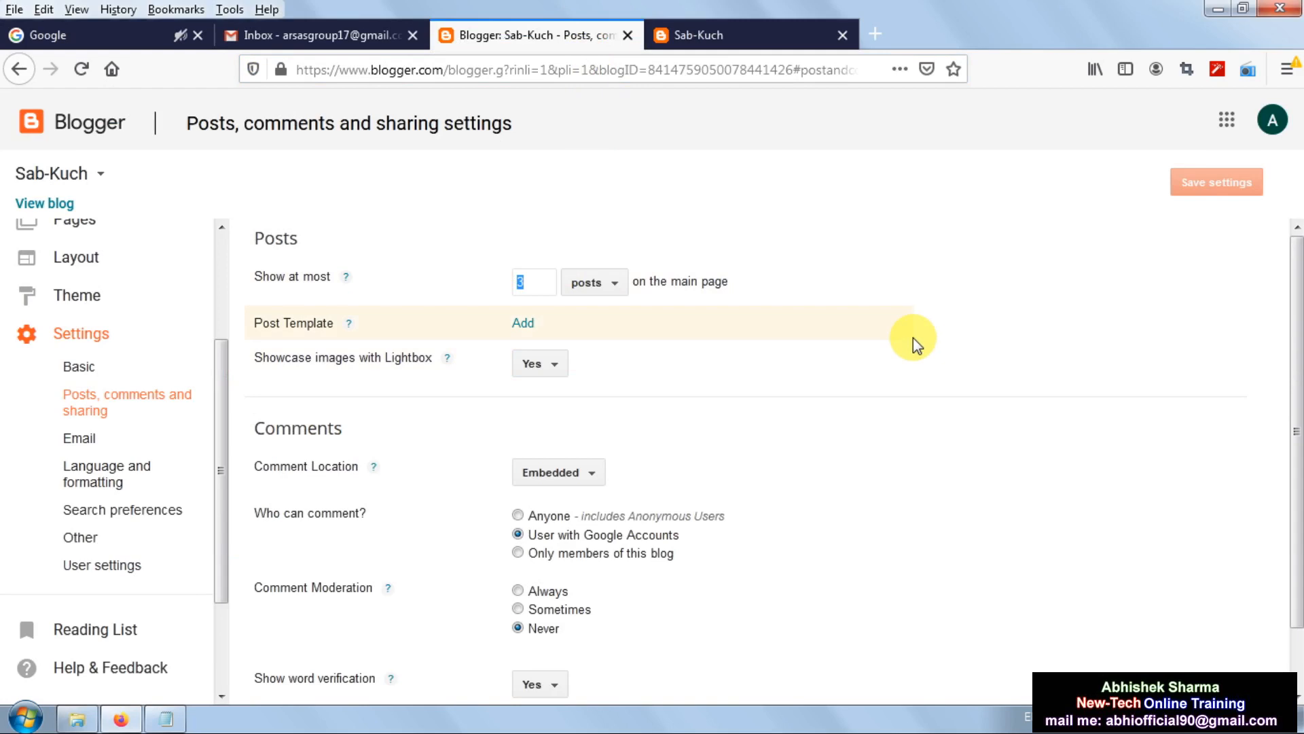
text(7)
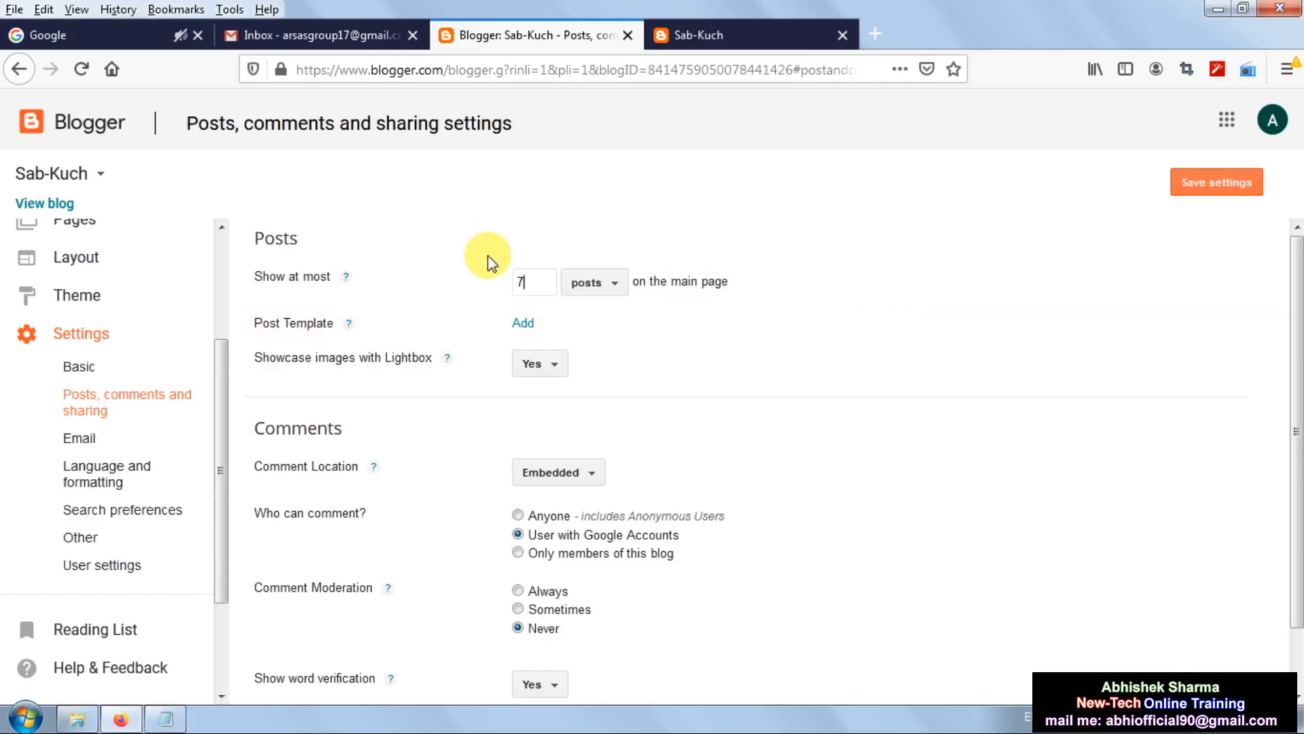
- Switch the main page limit's unit to days and restore it to posts
click(620, 289)
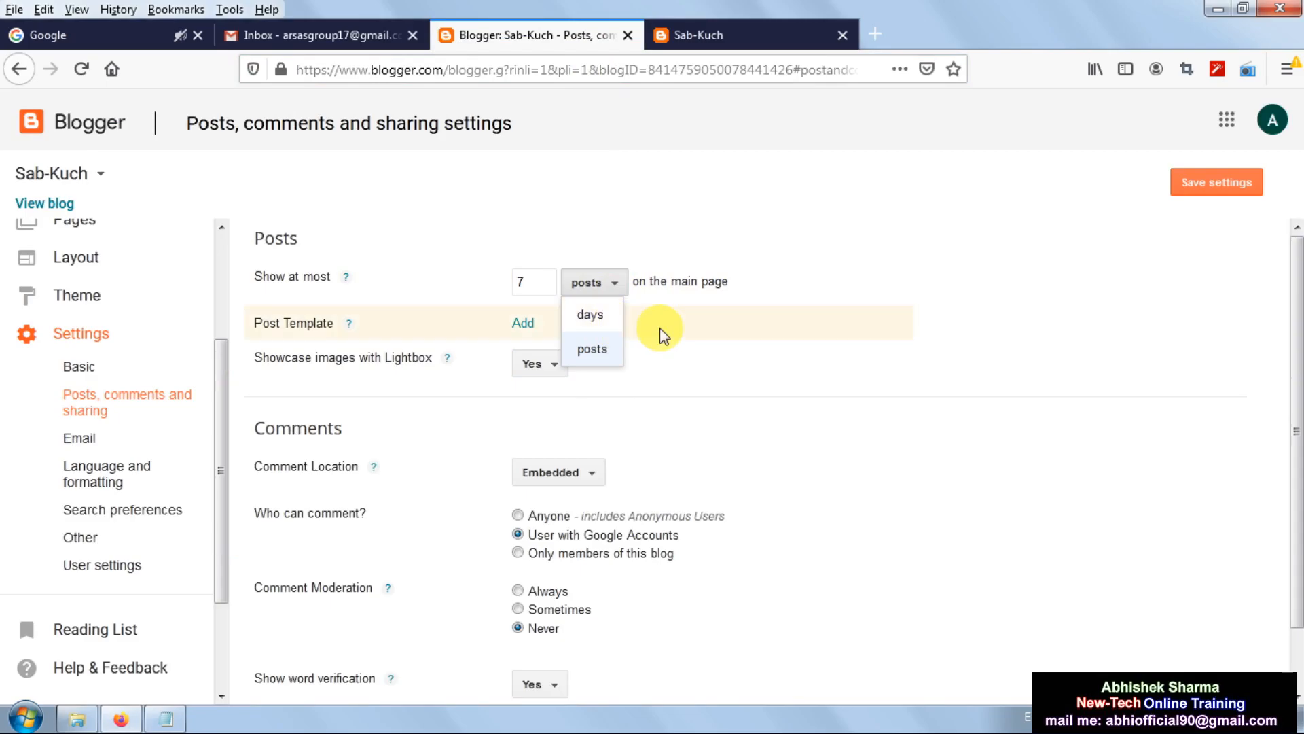
click(596, 318)
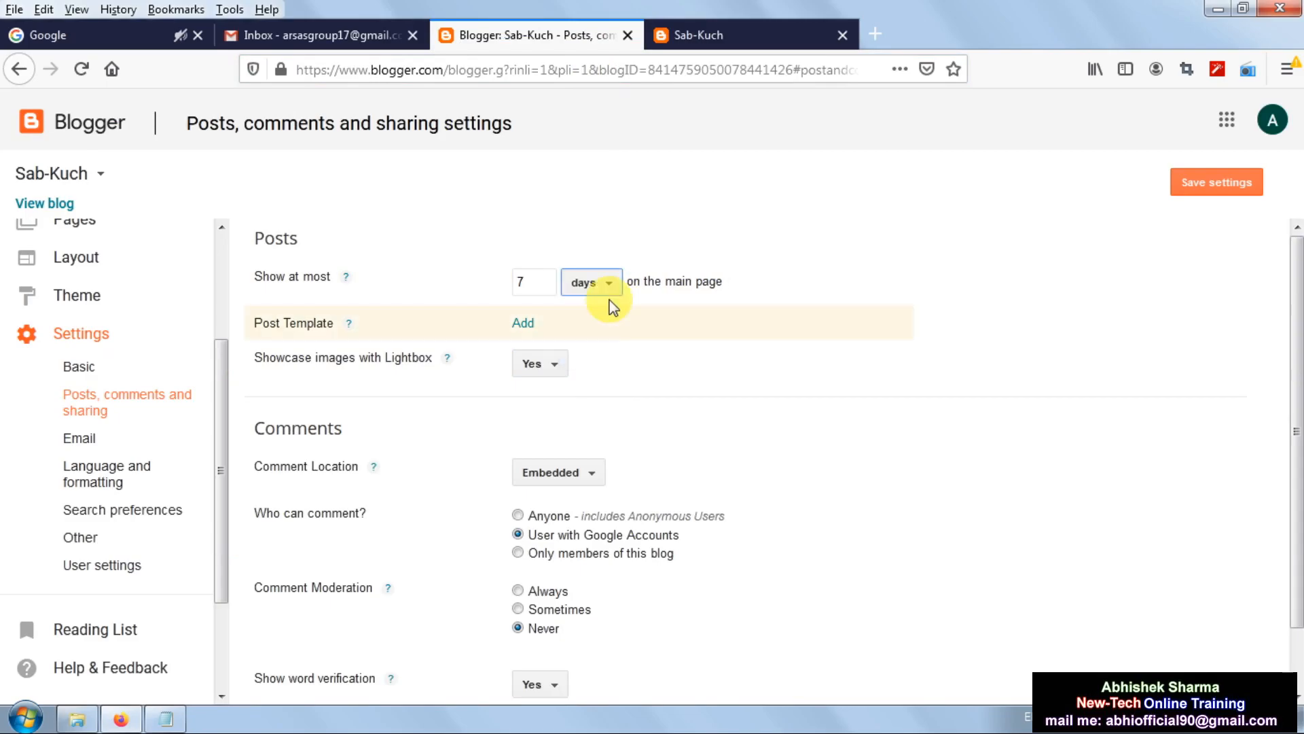
click(616, 289)
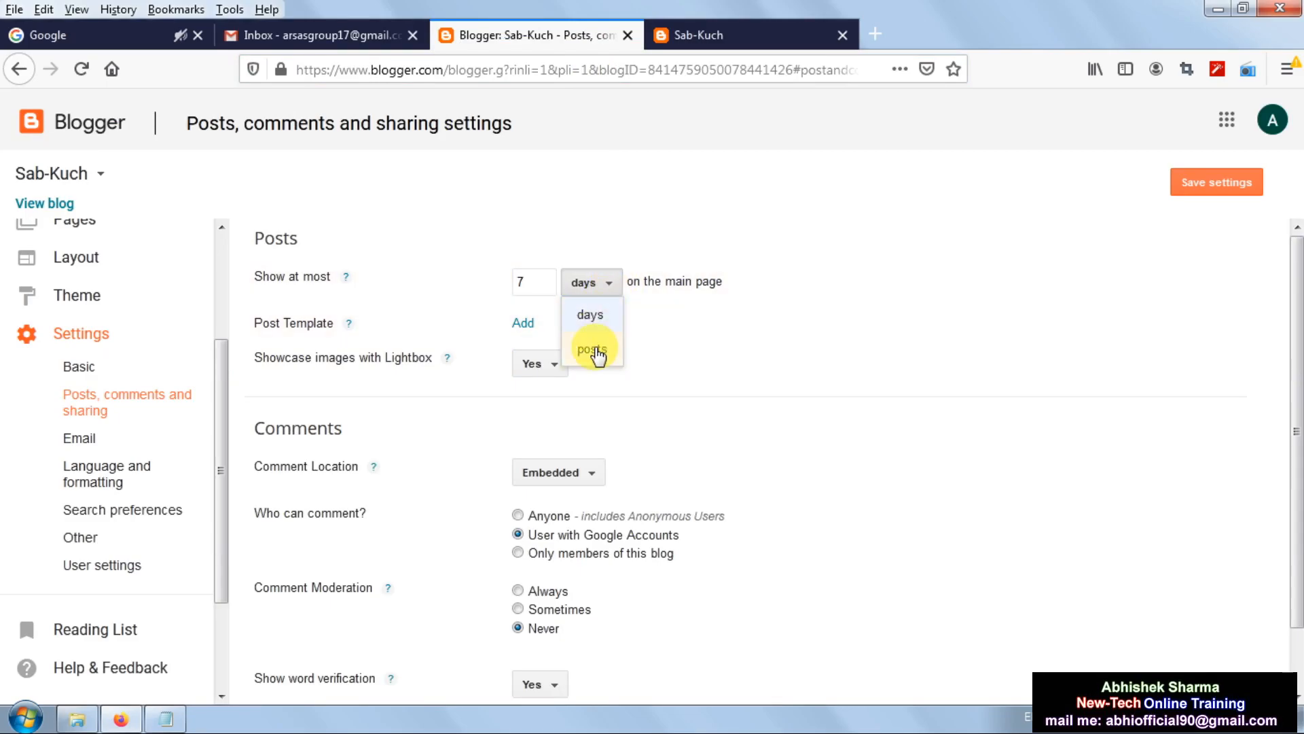
click(596, 350)
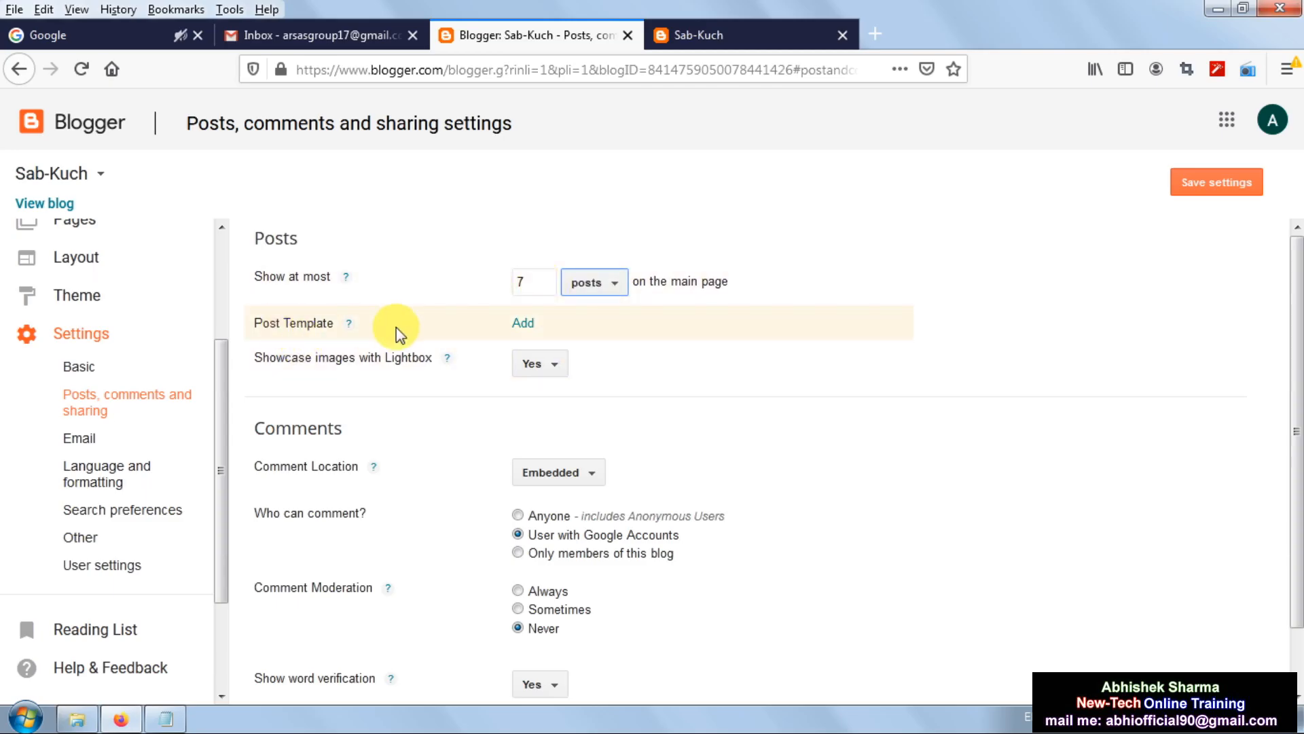
- Open the Post Template field and remove it without entering any content
click(533, 326)
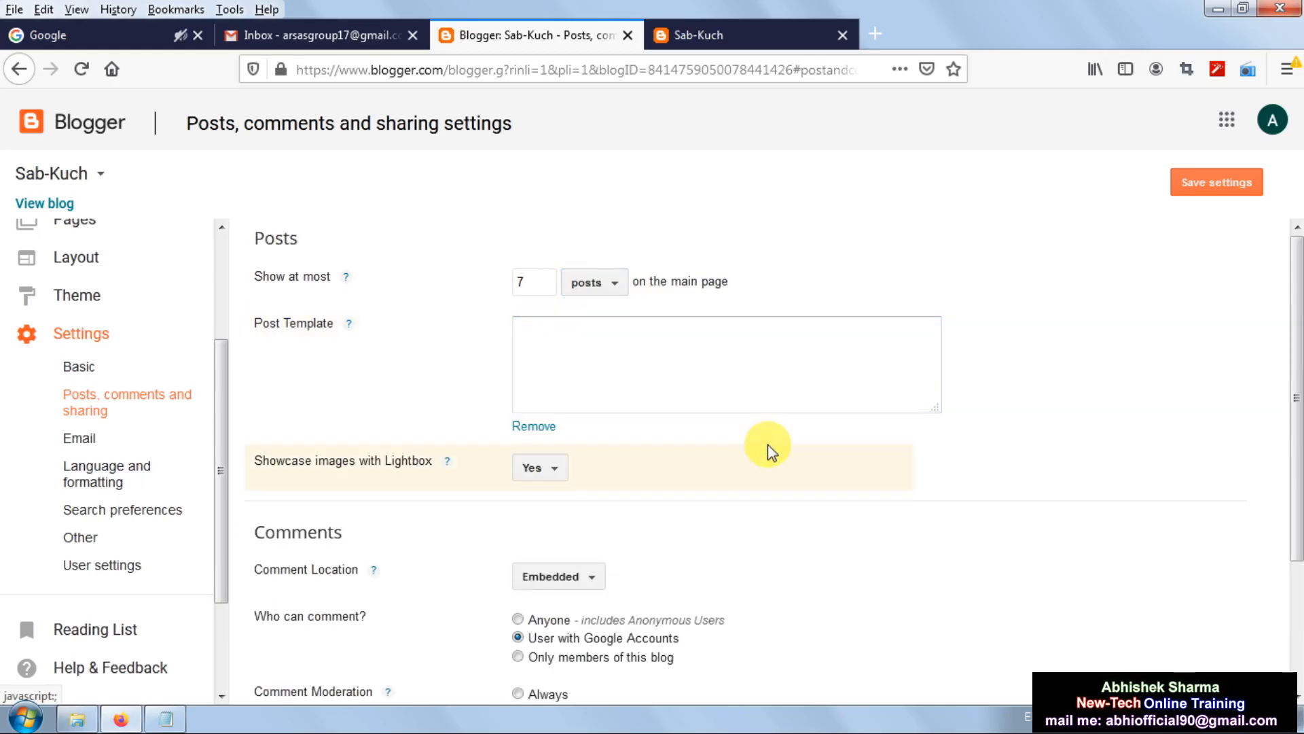
click(582, 354)
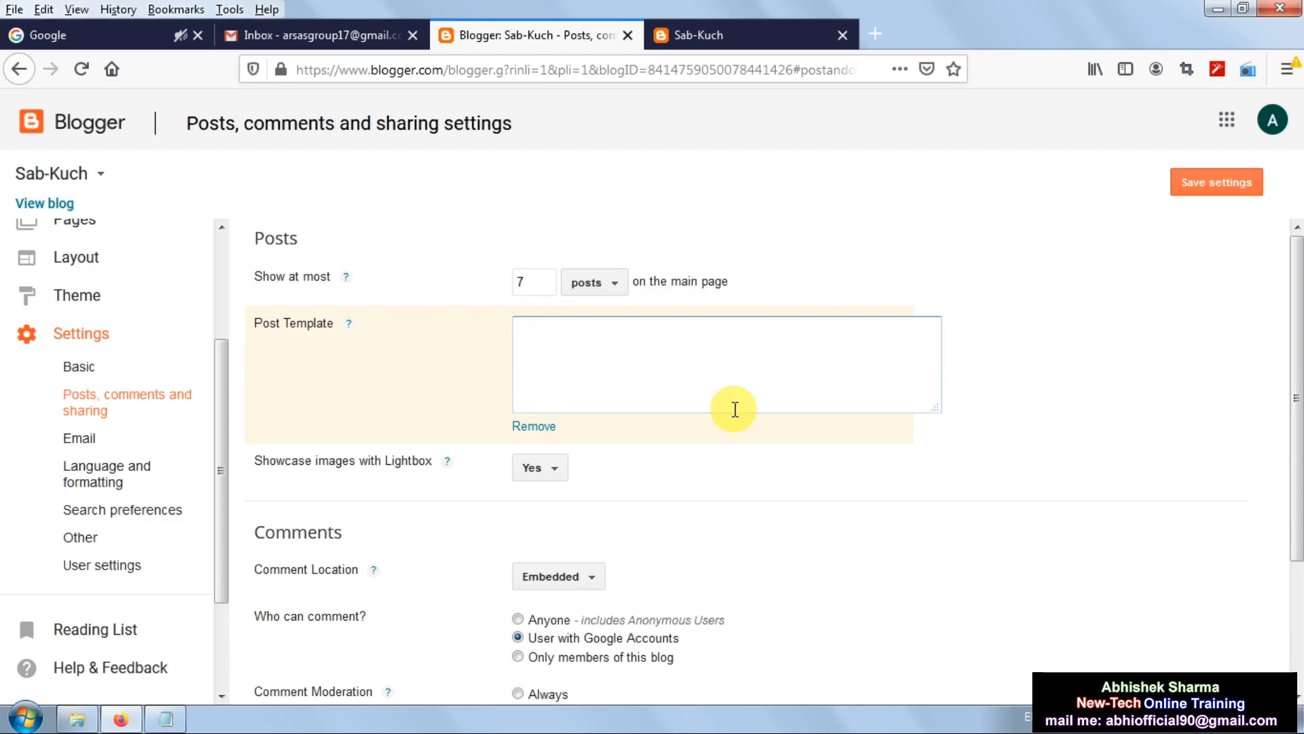
click(546, 427)
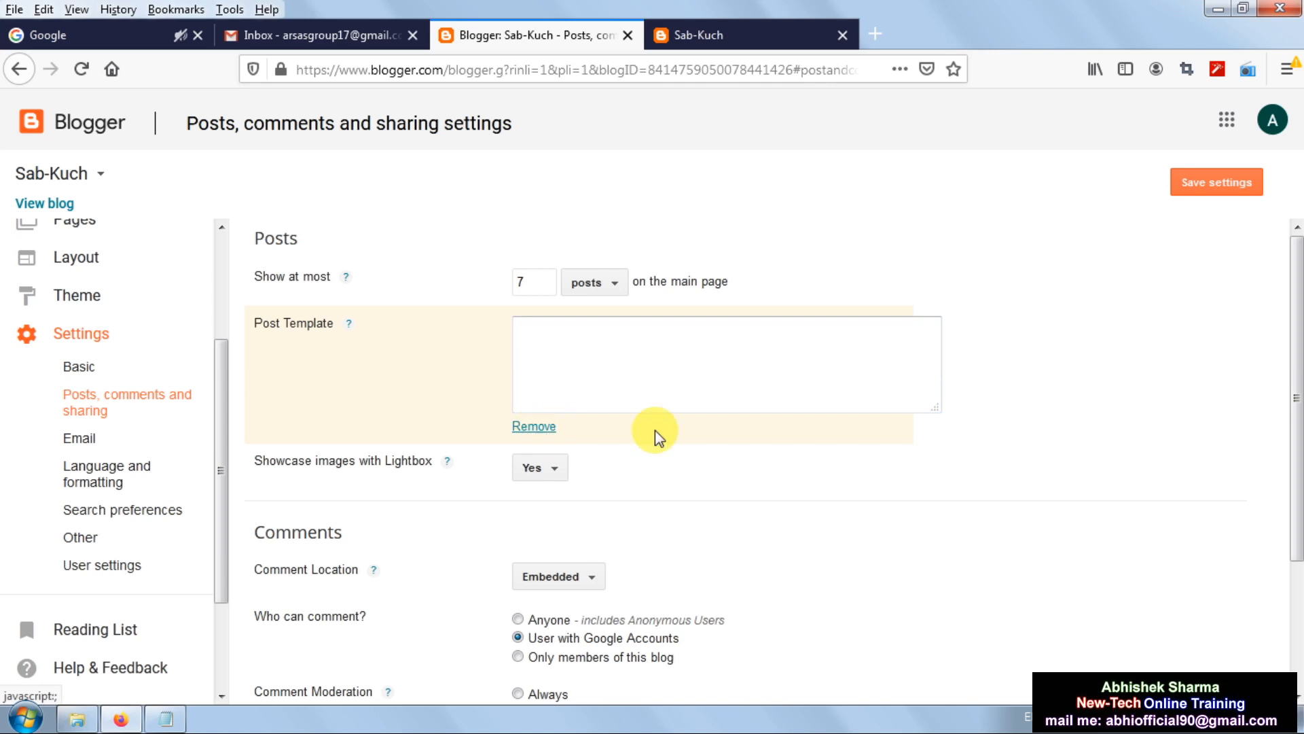
click(535, 426)
- Review the Lightbox setting and the Comment Location options, leaving the location as Embedded
scroll(200, 318, up, 1)
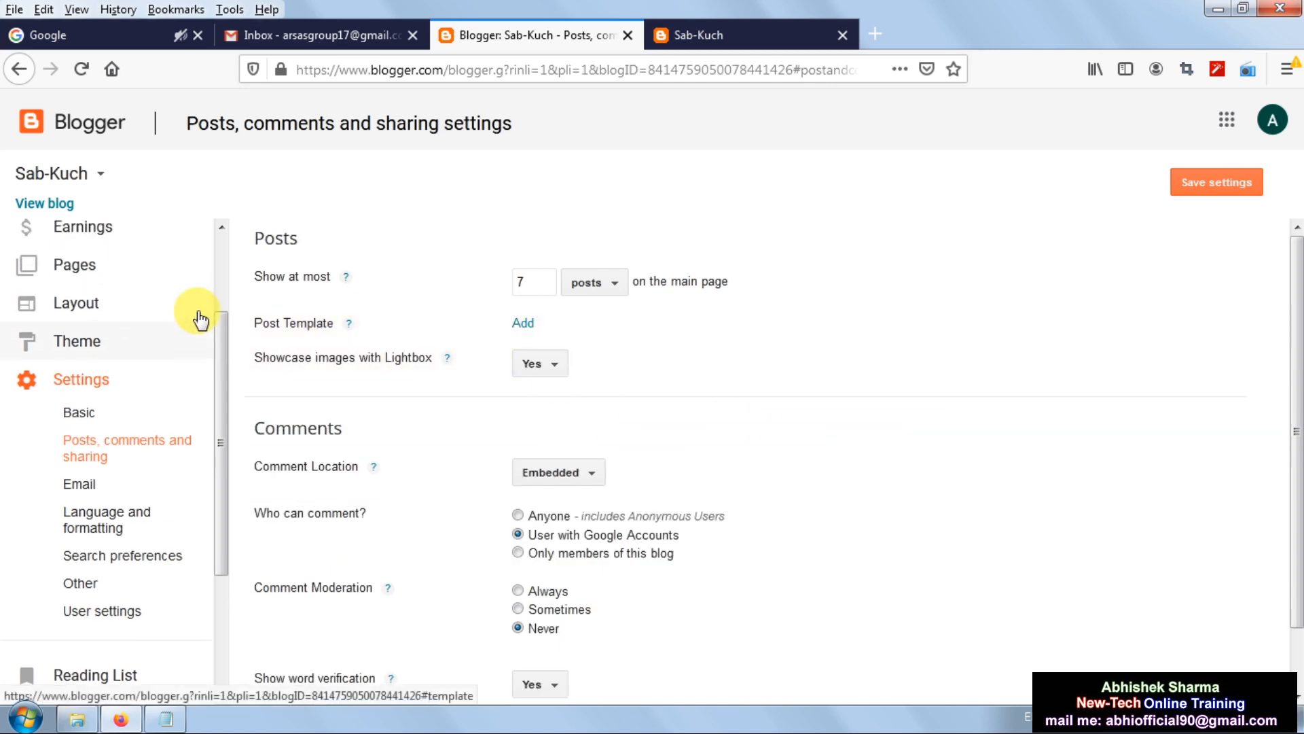
scroll(200, 318, up, 1)
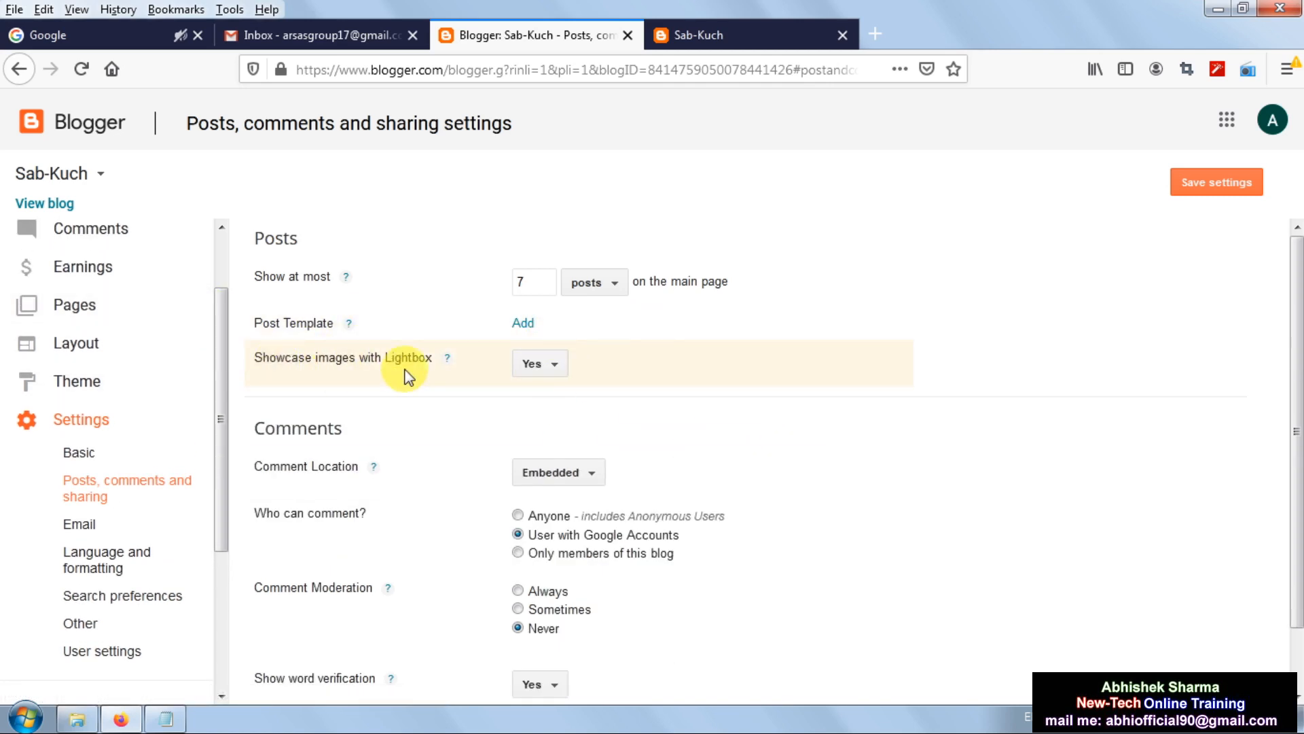
scroll(486, 323, down, 2)
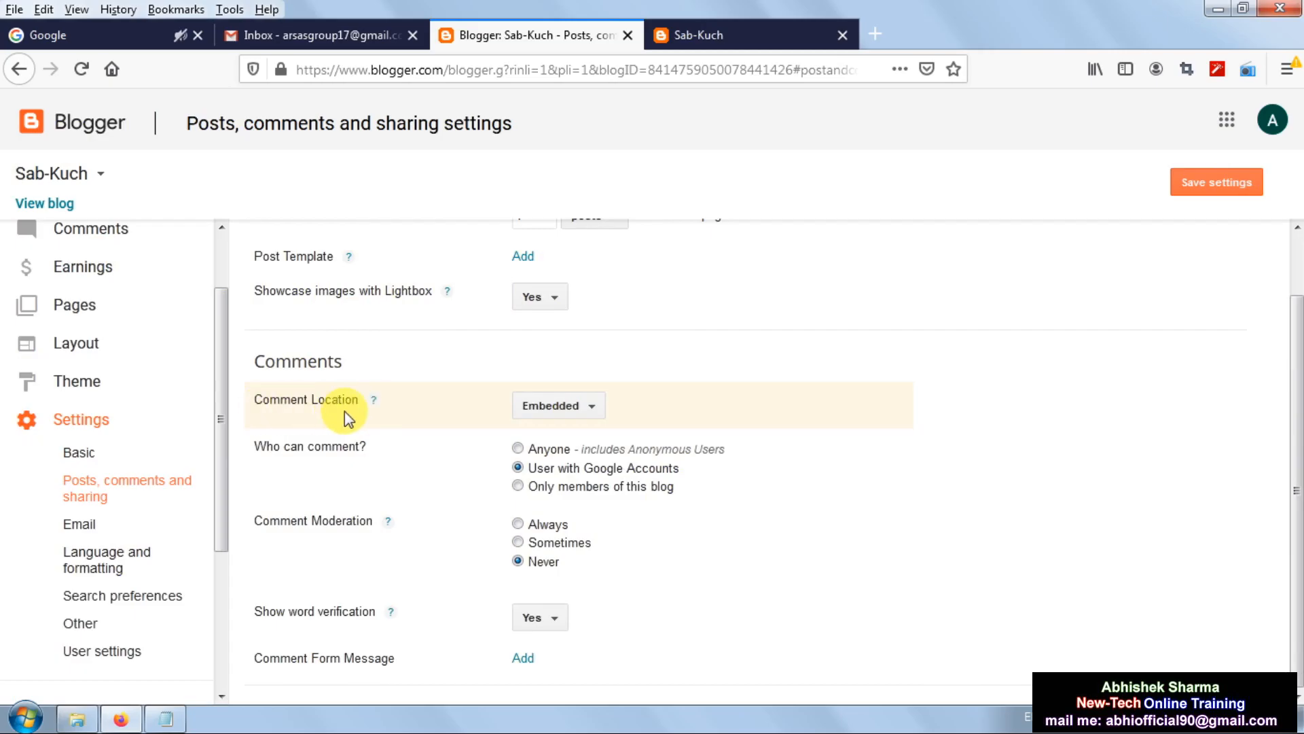
click(595, 407)
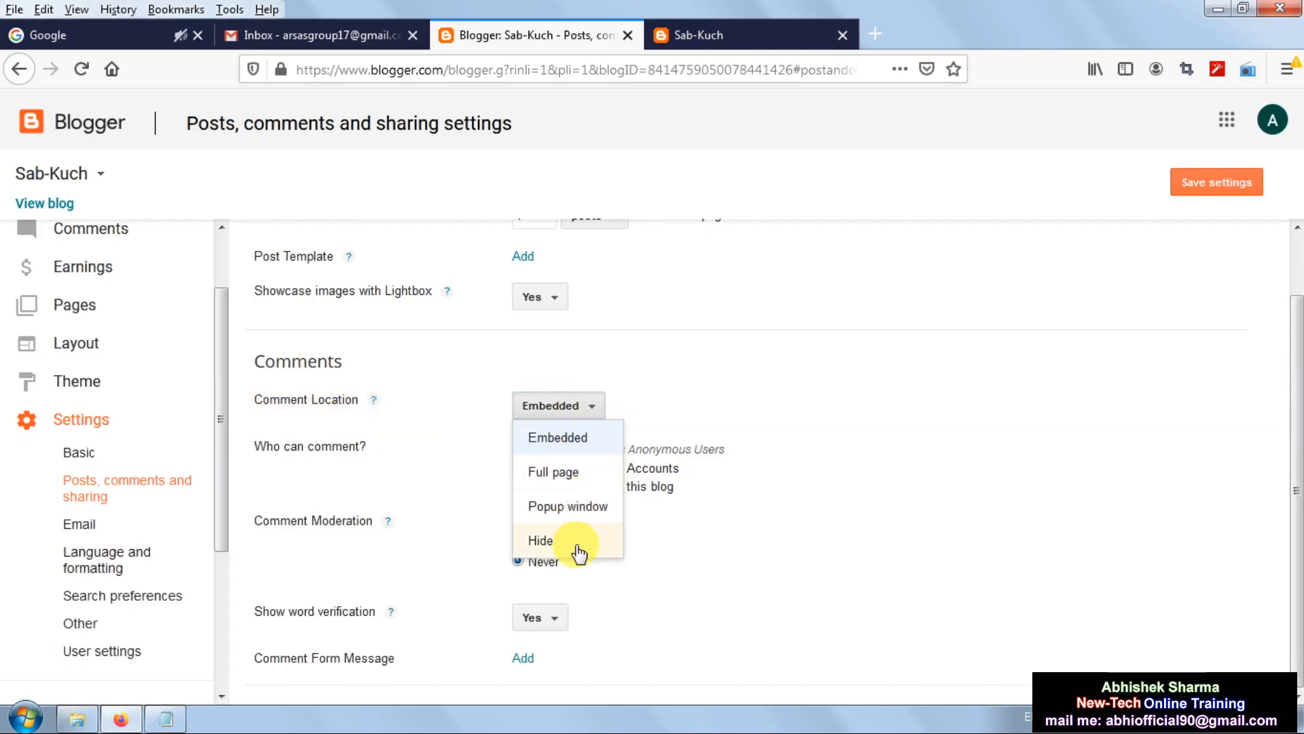
click(696, 378)
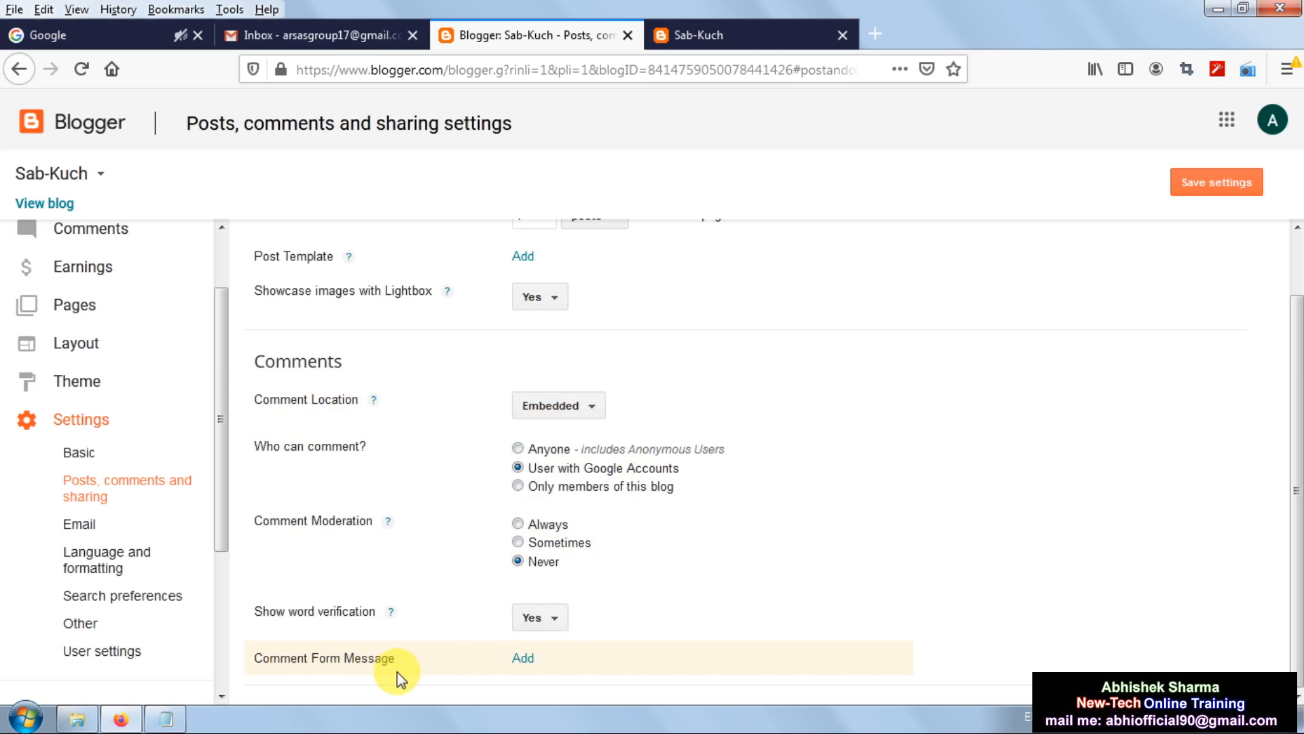
- Open an empty Comment Form Message for editing
click(524, 659)
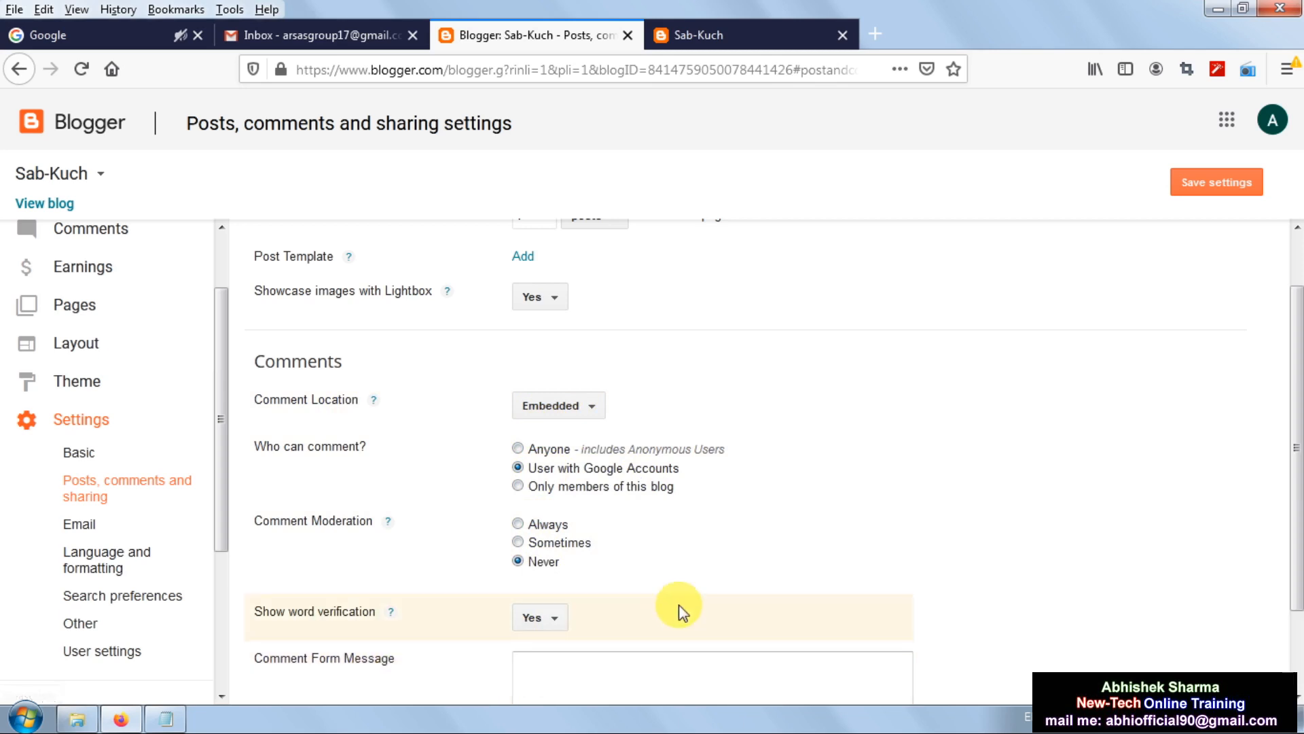
scroll(678, 608, down, 3)
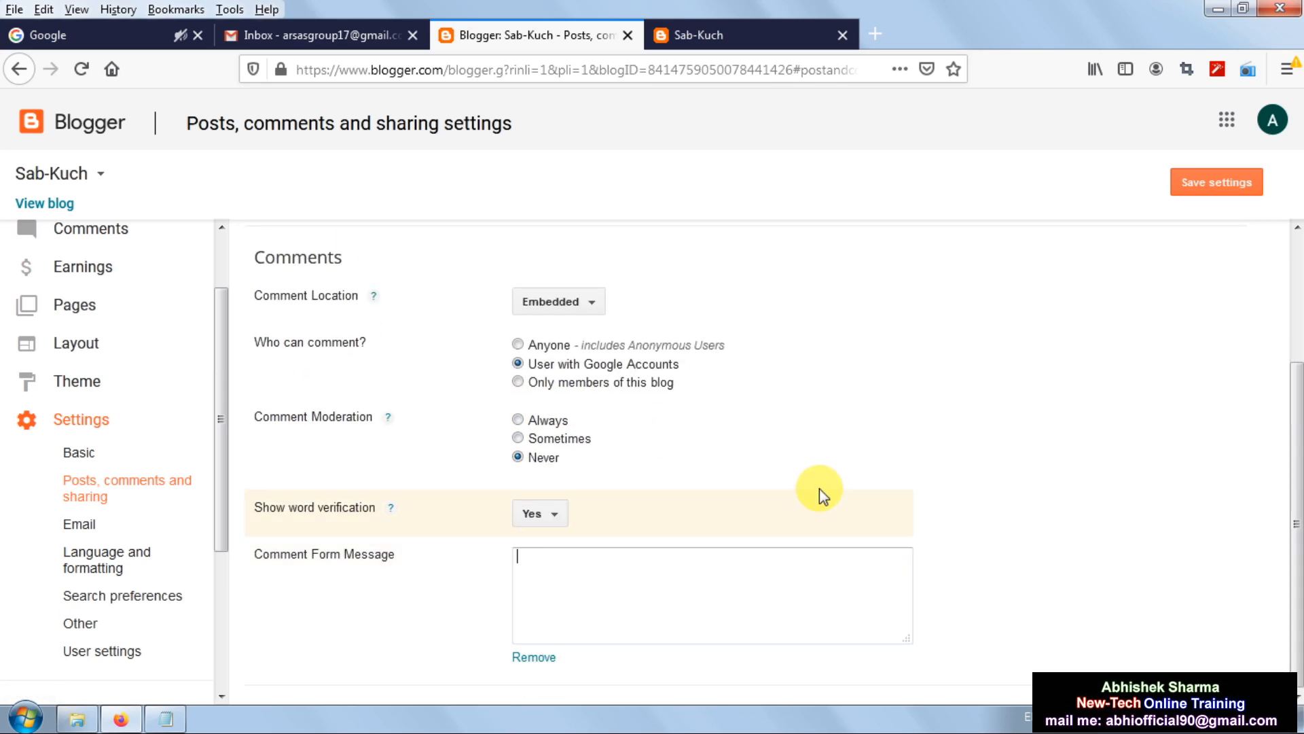
- Open the live blog's first post, about corona virus related domains used by hackers
click(786, 42)
scroll(373, 451, up, 12)
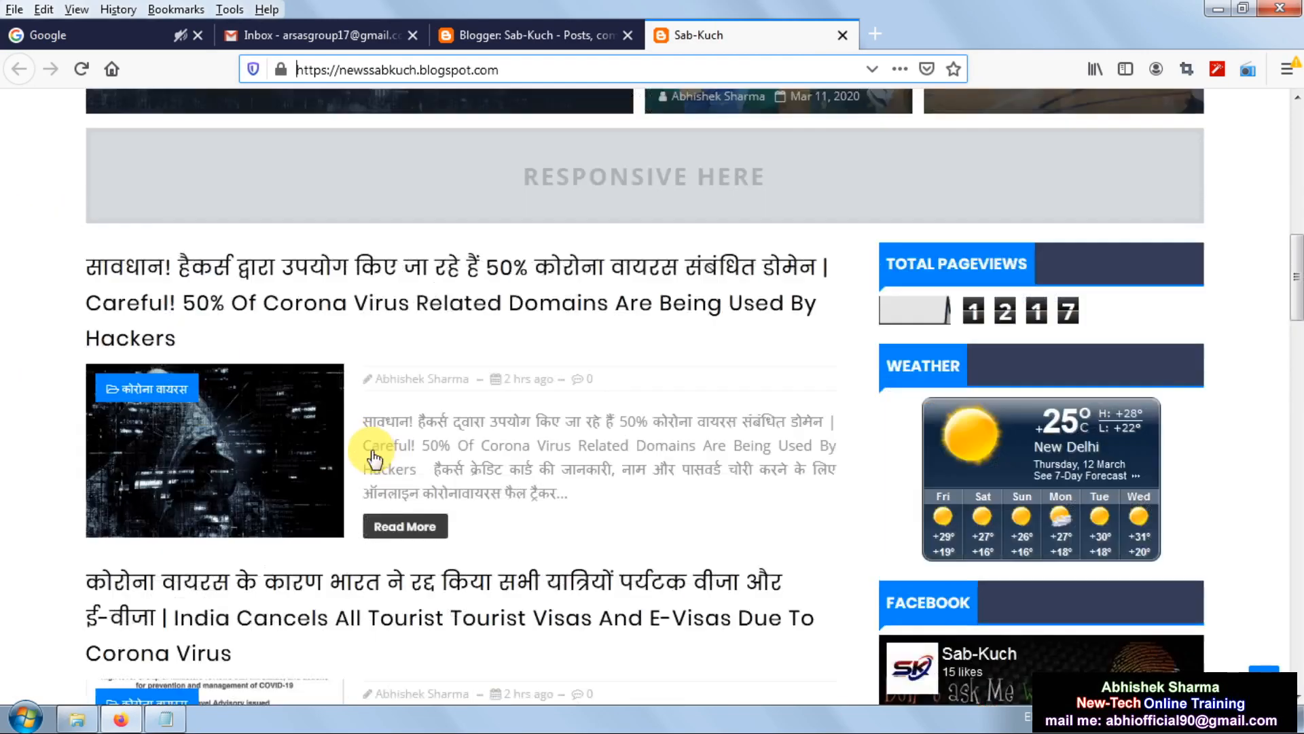
scroll(381, 455, down, 3)
scroll(331, 453, down, 1)
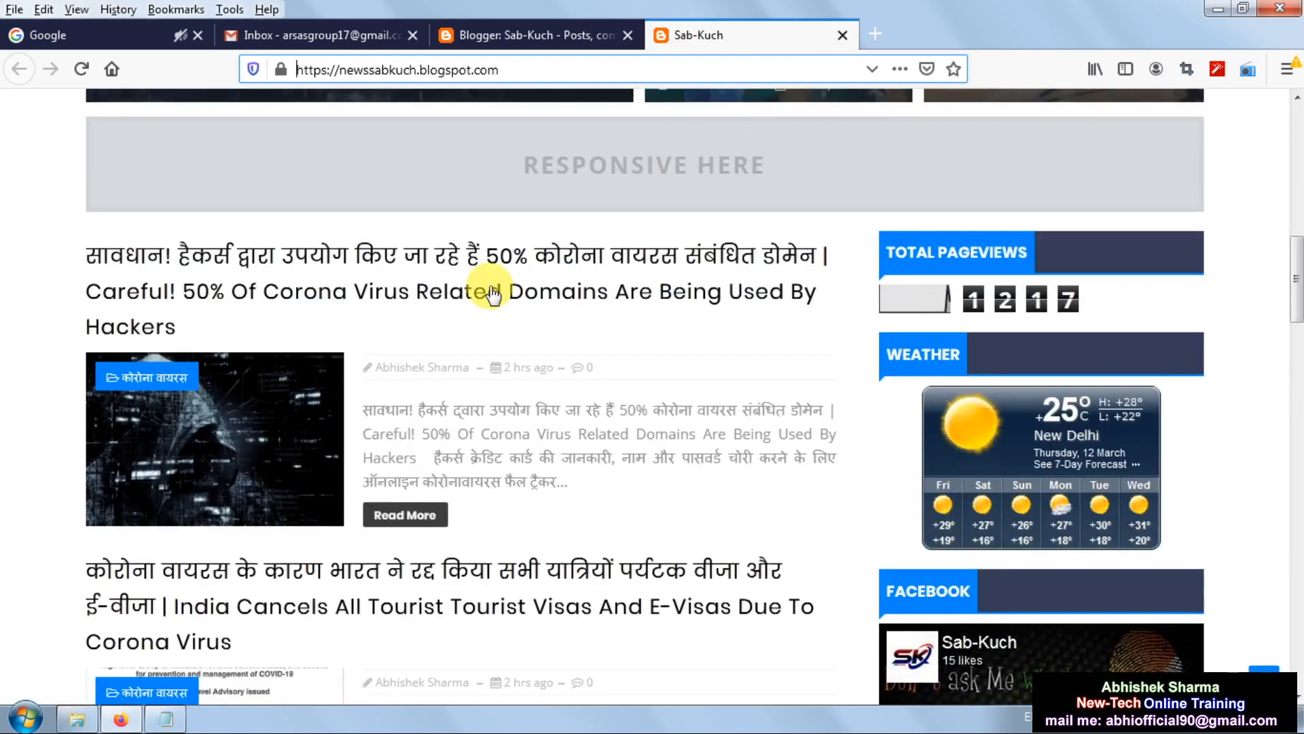
click(428, 450)
click(287, 430)
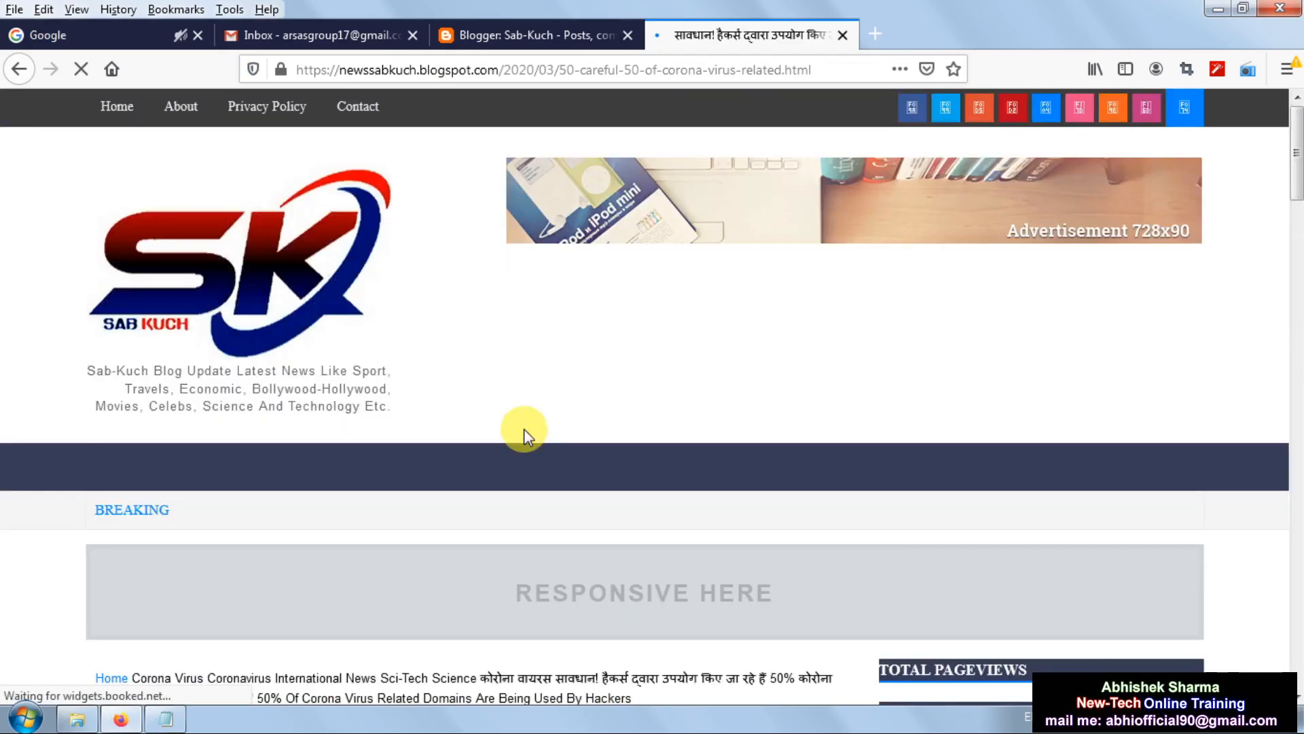
- Examine the sharing options and the embedded comment form below the open post
scroll(634, 441, down, 5)
scroll(643, 451, down, 5)
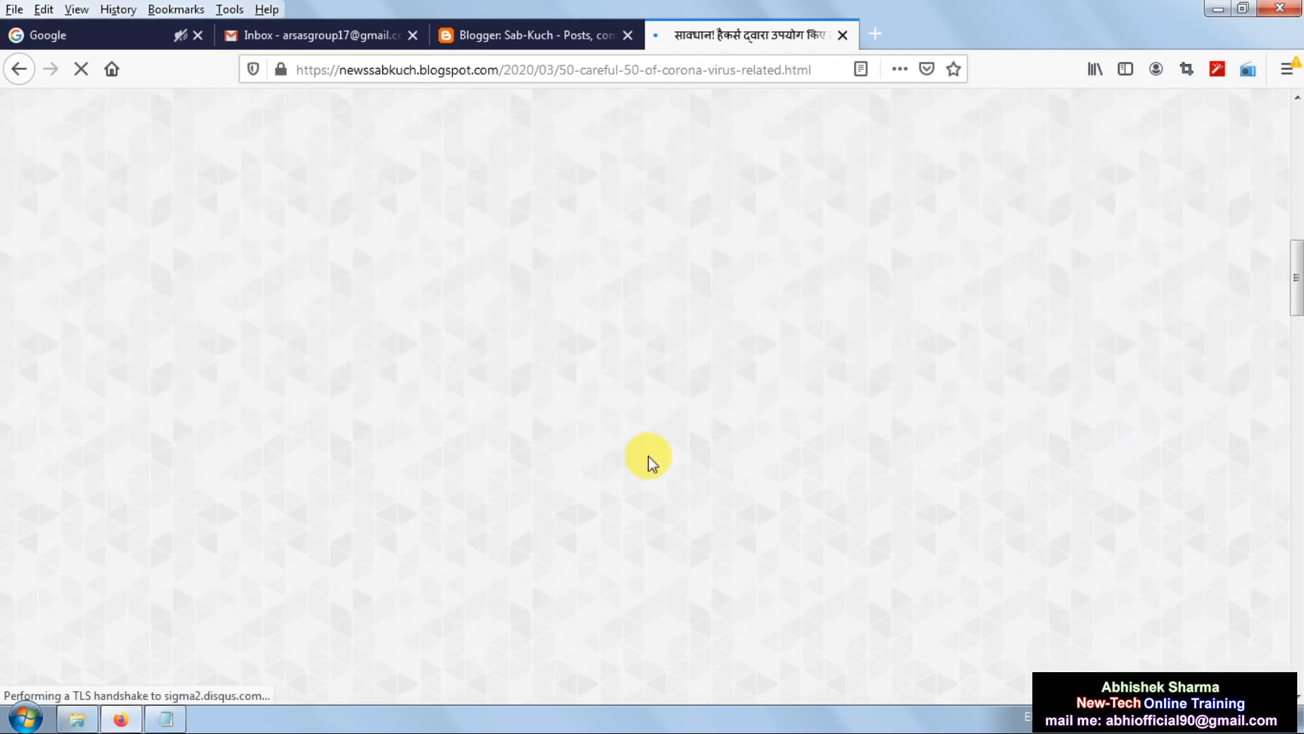
scroll(649, 469, down, 10)
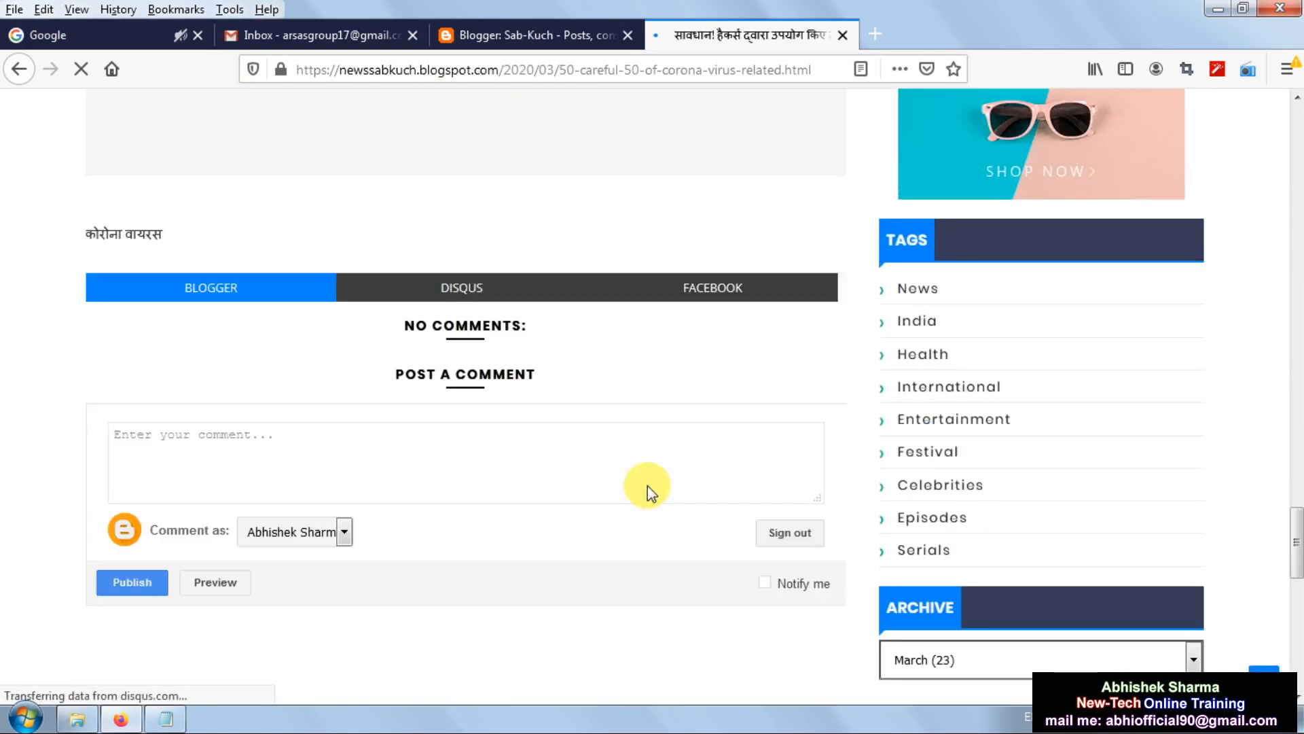
scroll(537, 408, up, 6)
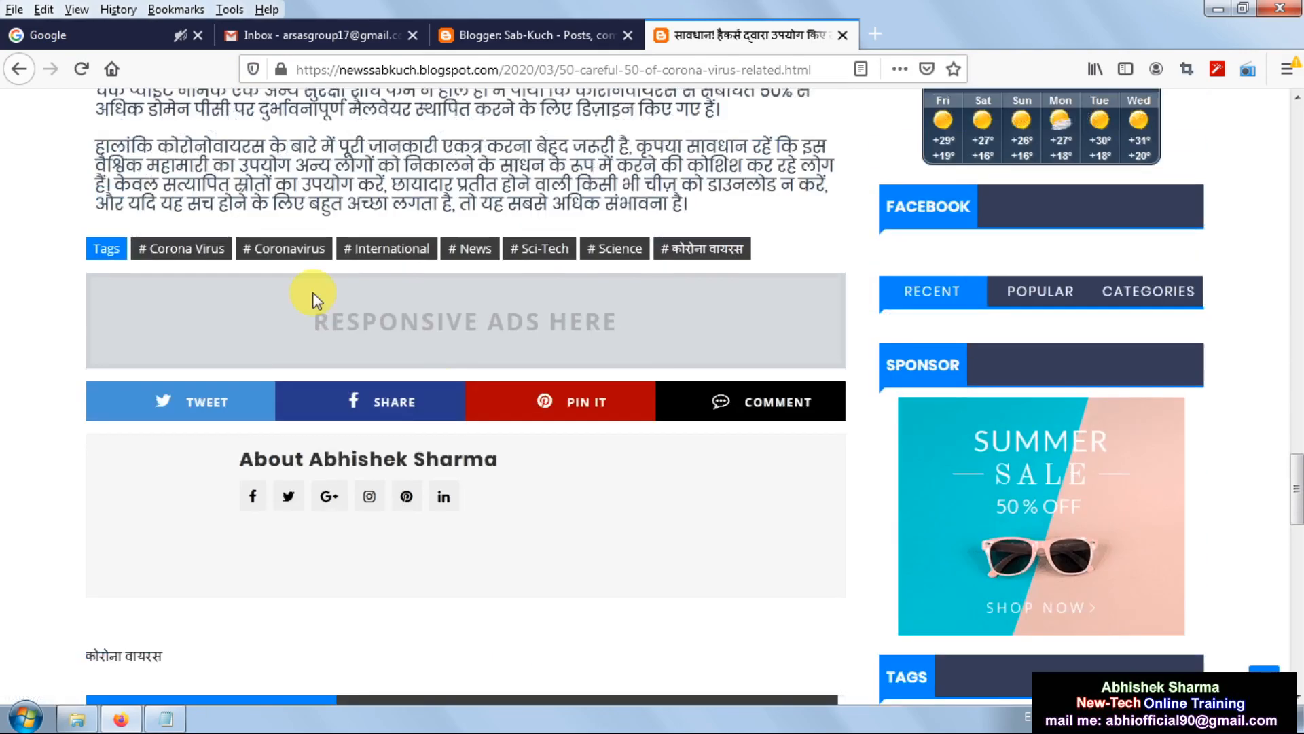
scroll(597, 501, down, 4)
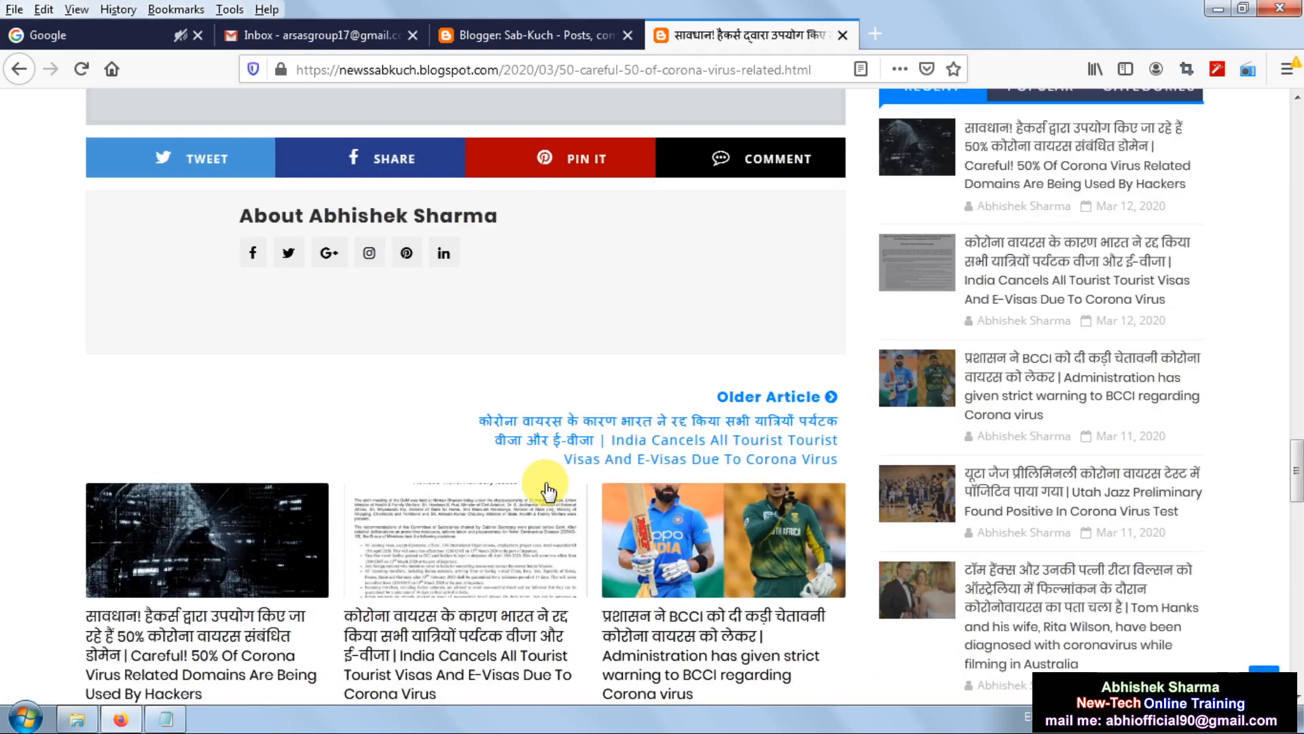
scroll(548, 491, down, 8)
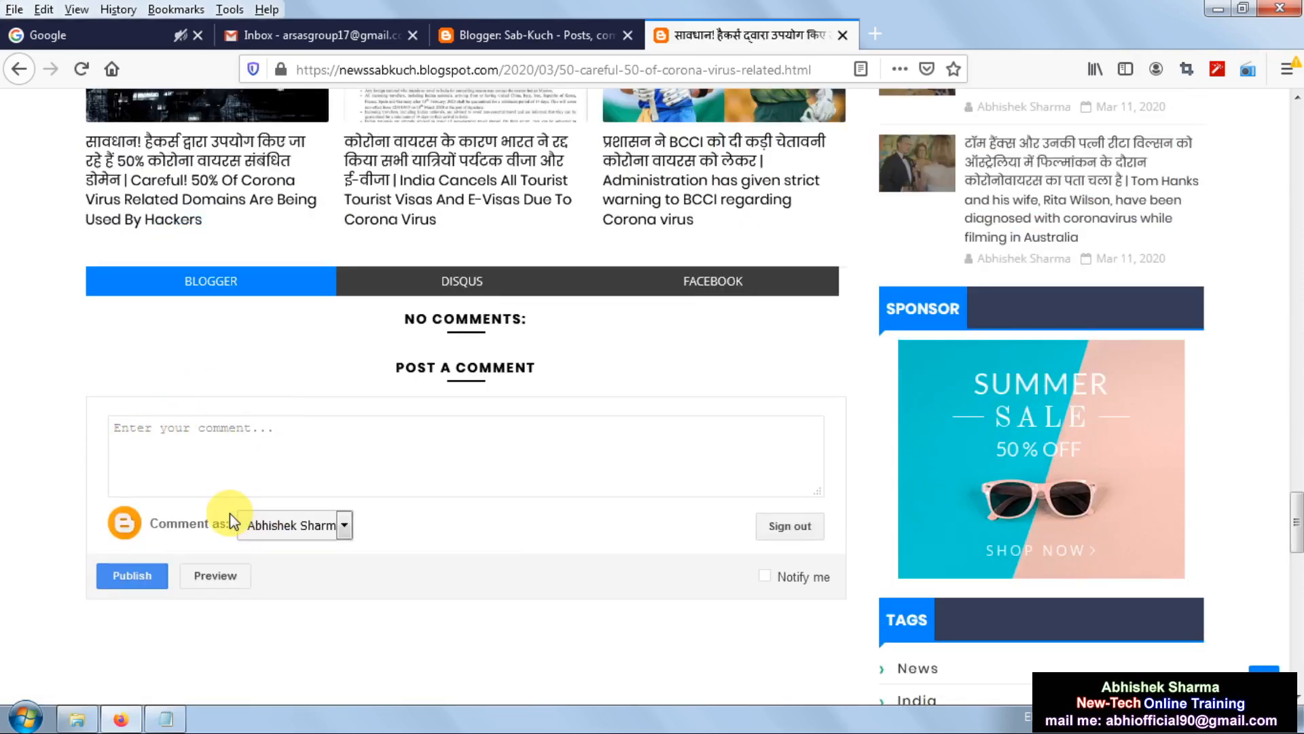
- Set the Comment Form Message to "How May In Help You" with "Plz Comment" on a second line, and save the settings
click(501, 36)
click(553, 574)
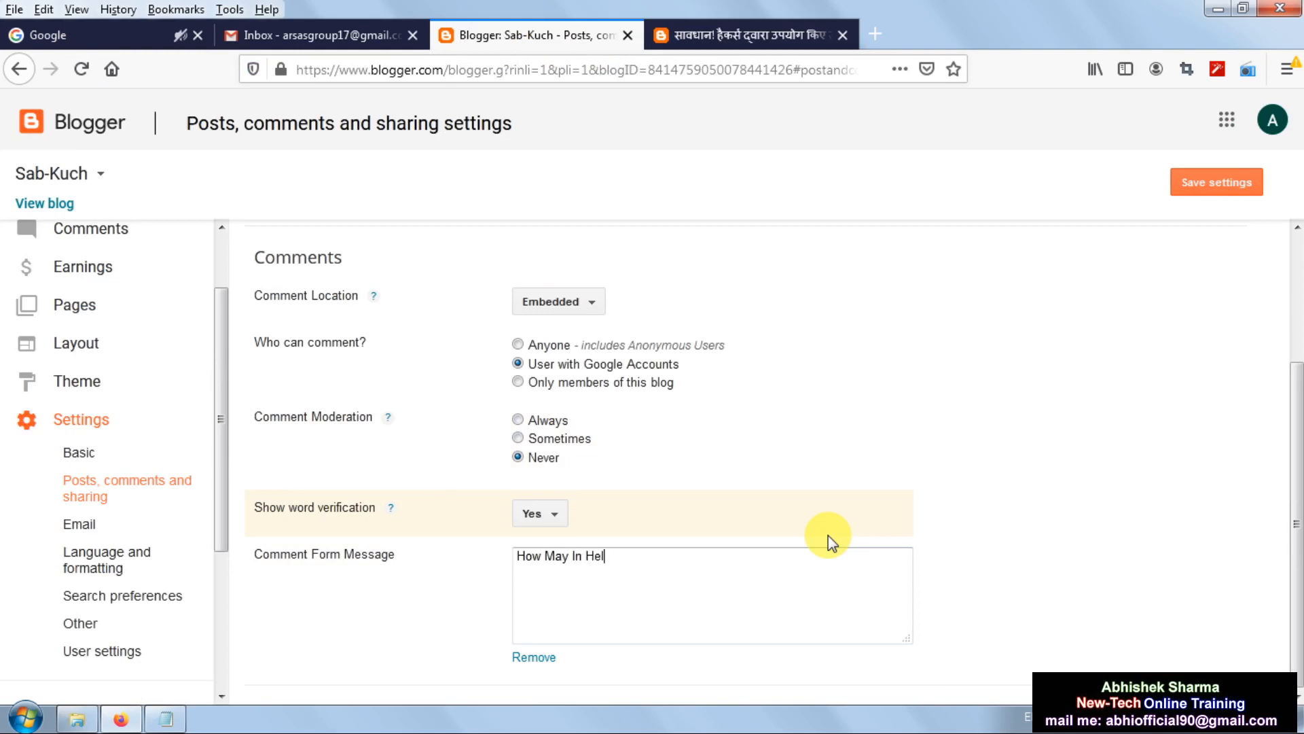
text(How May In Help You)
key(Return)
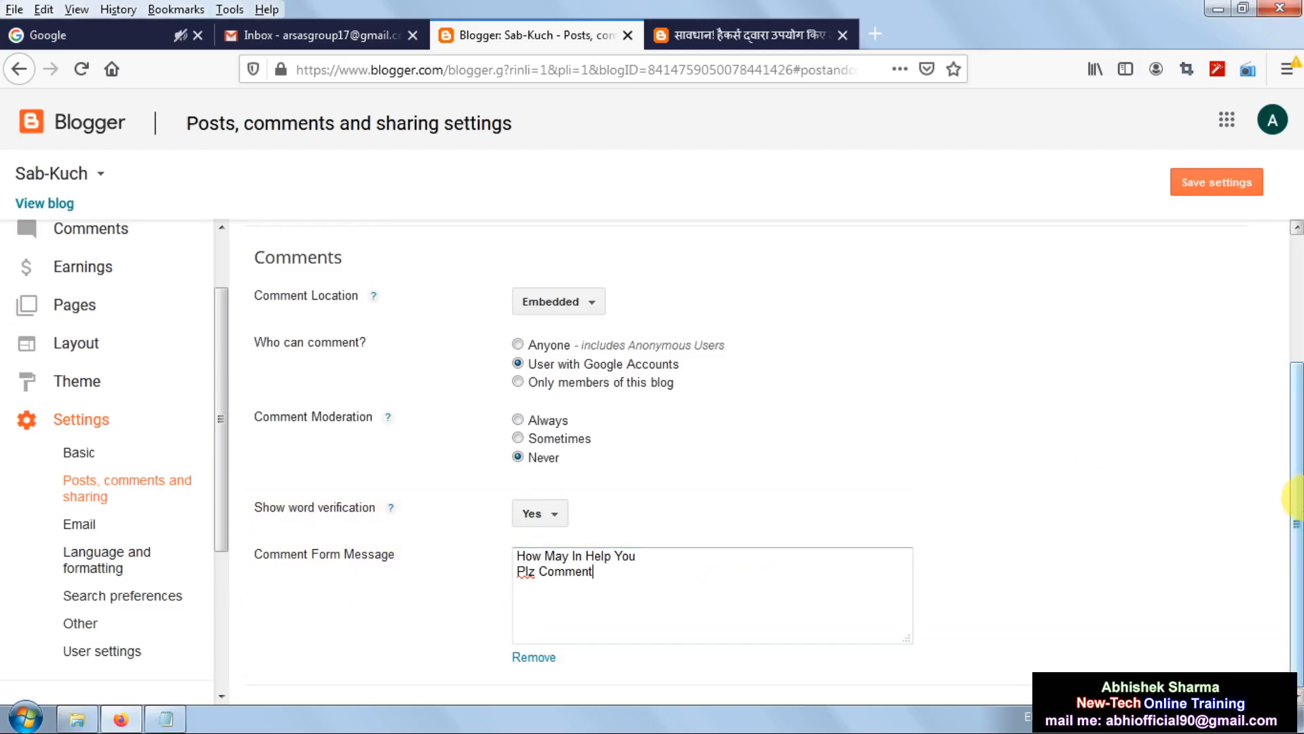
click(1233, 185)
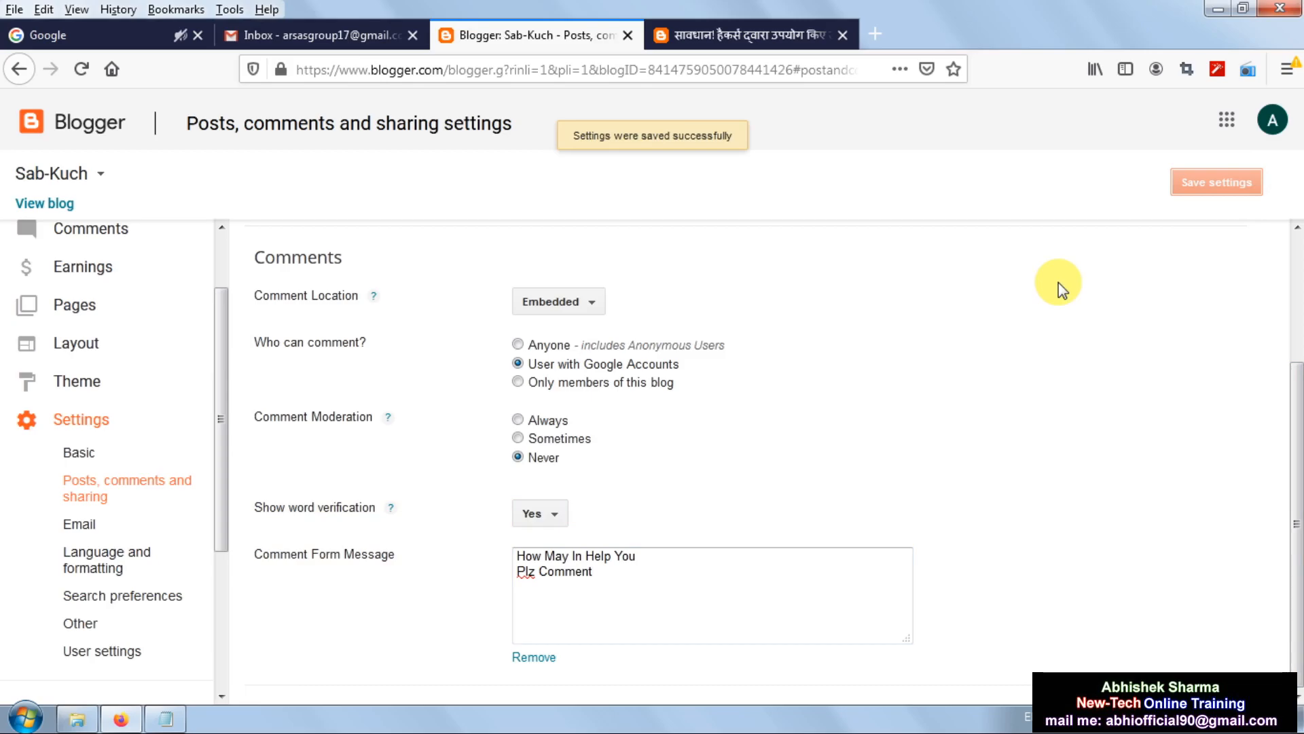
- Reload the live corona virus post and examine the message shown above its comment box
click(780, 31)
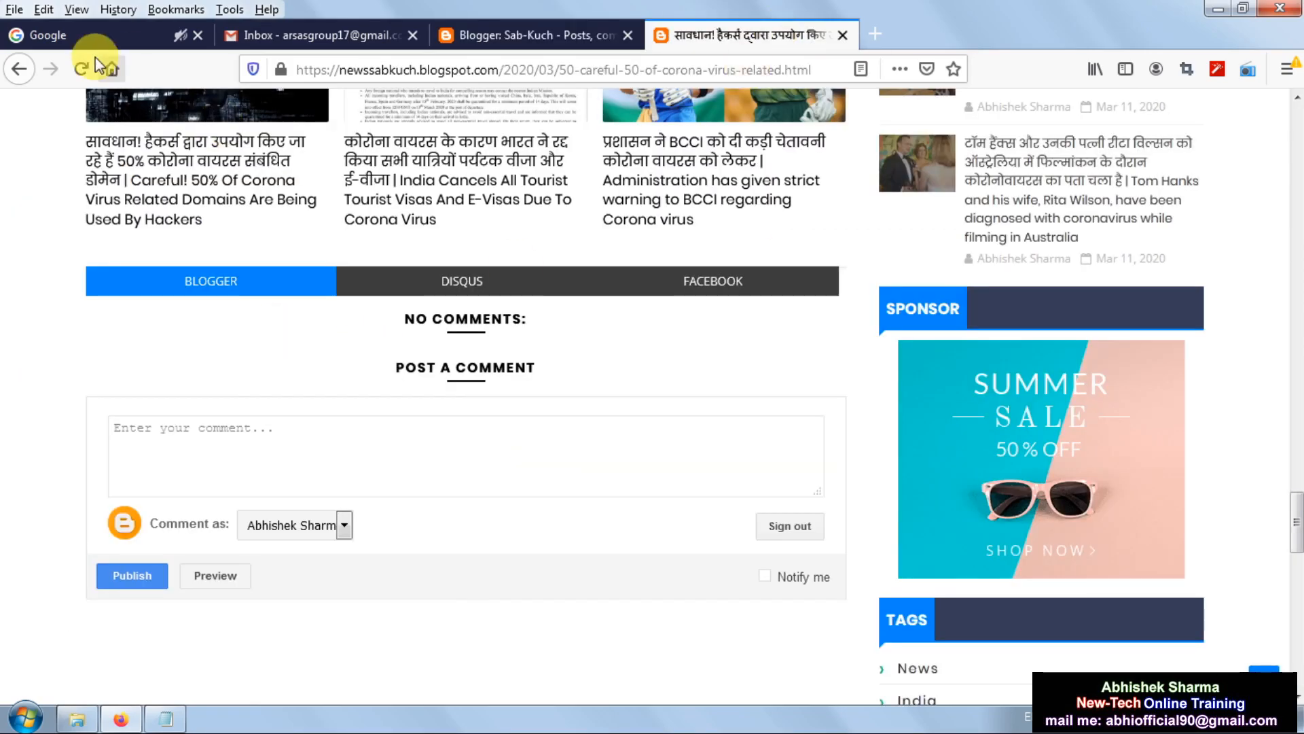
click(80, 70)
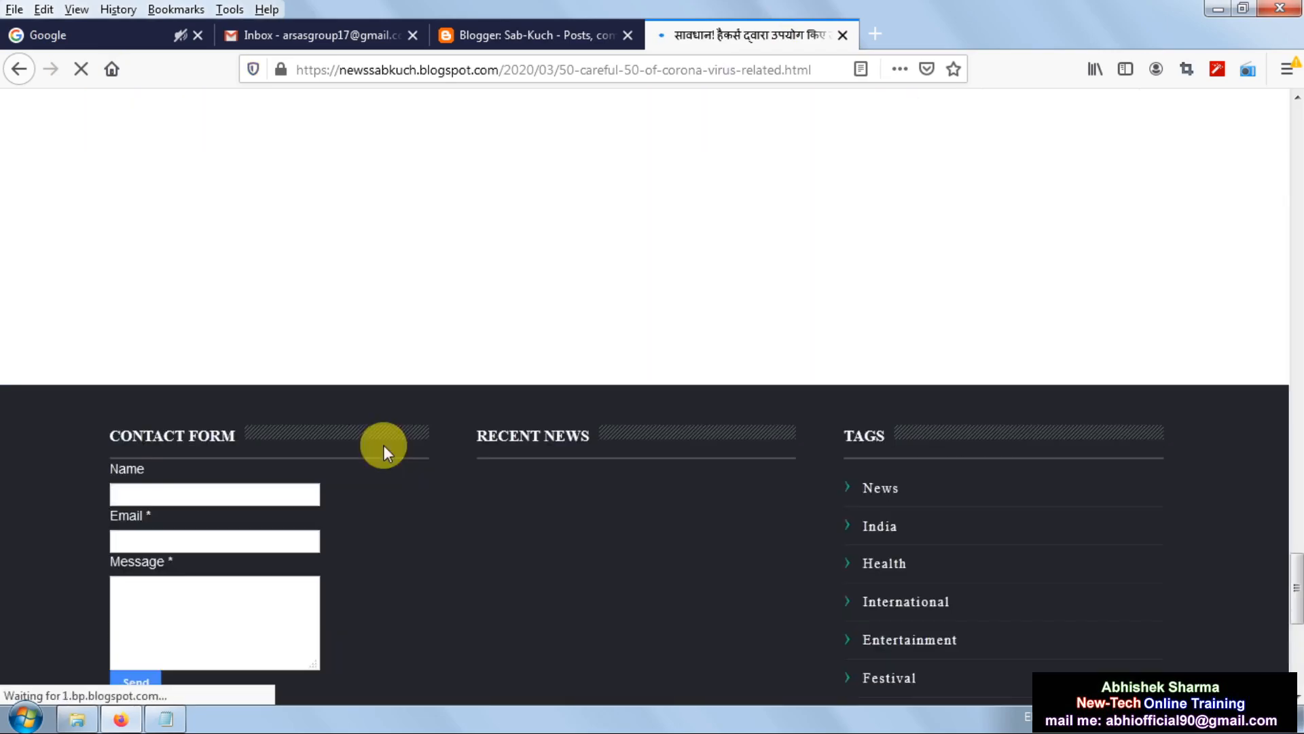
scroll(536, 437, down, 4)
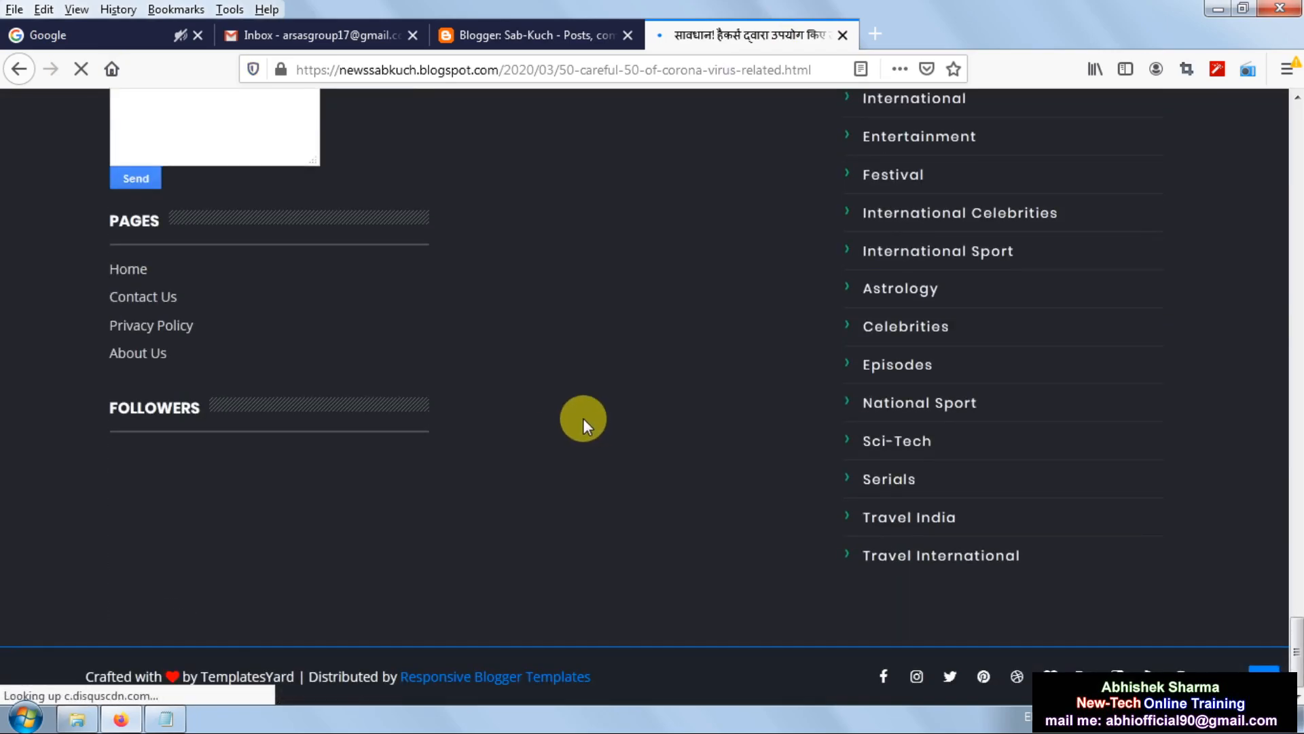
scroll(583, 418, up, 10)
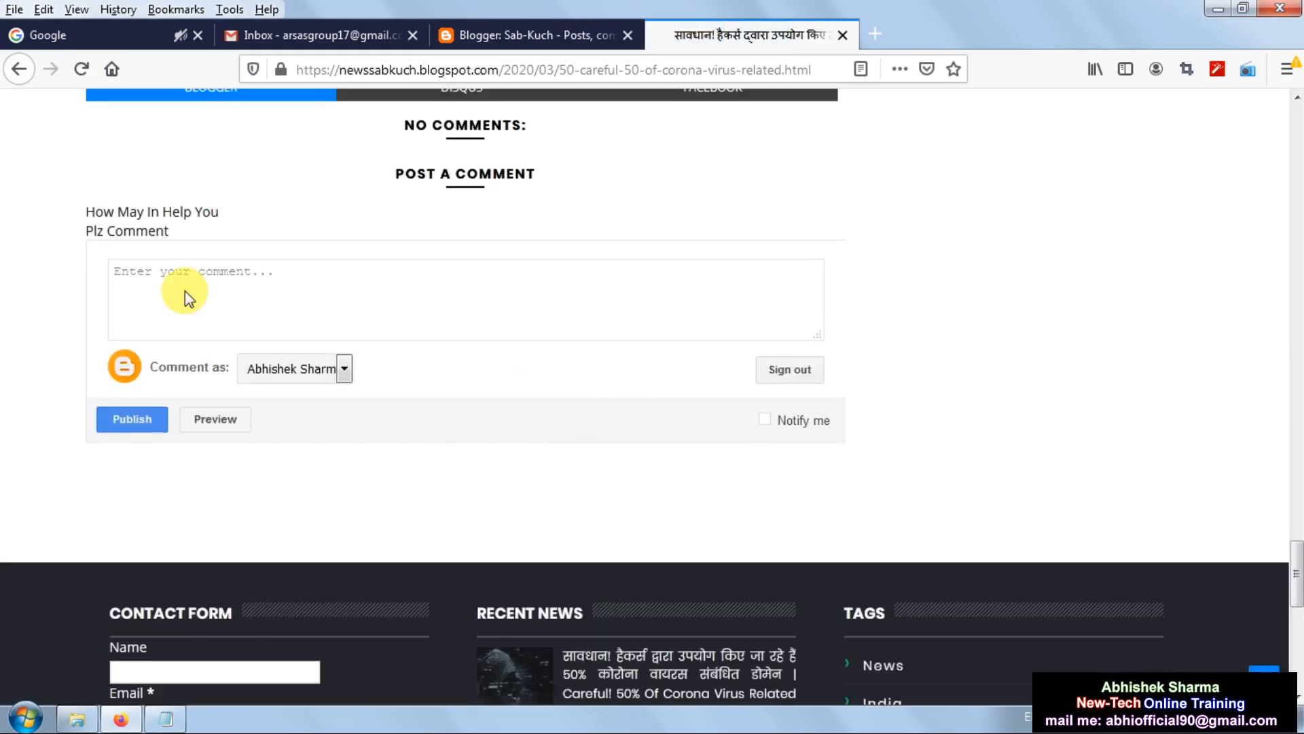
click(215, 273)
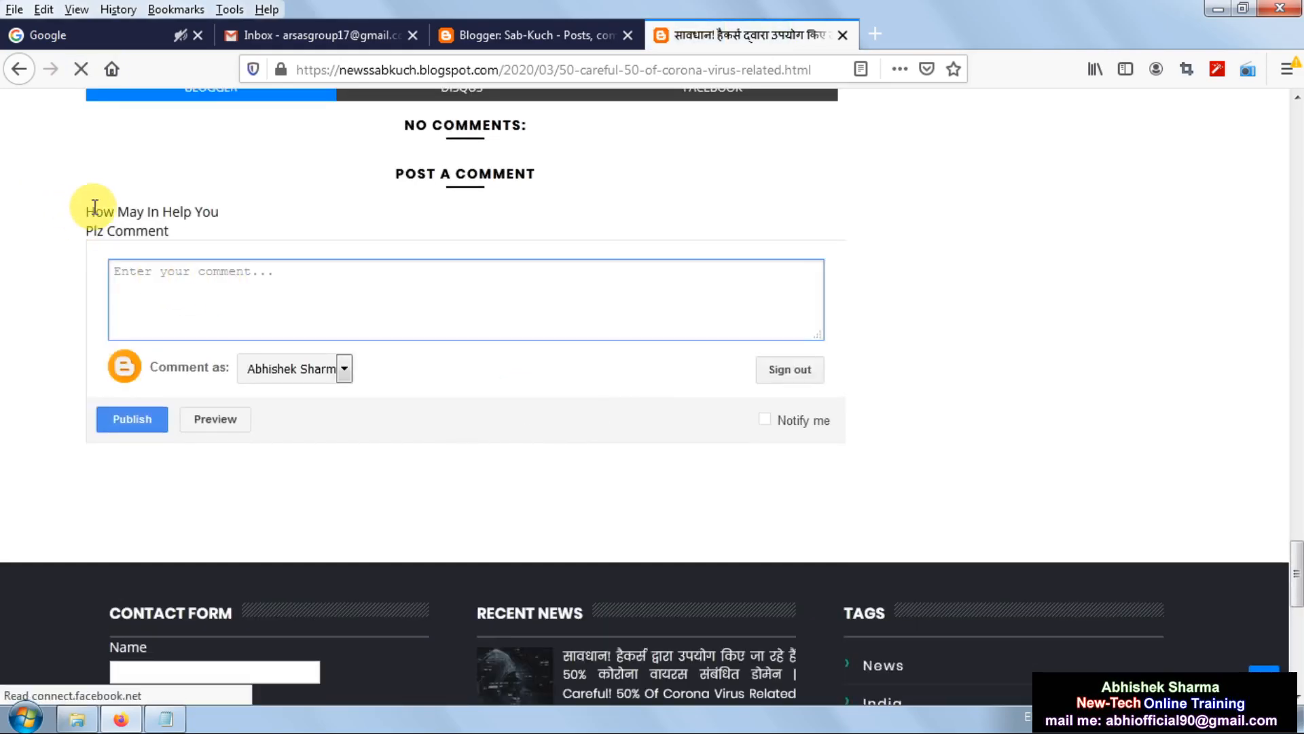
mouse_move(96, 212)
mouse_down()
mouse_move(226, 215)
mouse_move(82, 234)
mouse_move(89, 197)
mouse_up()
click(129, 210)
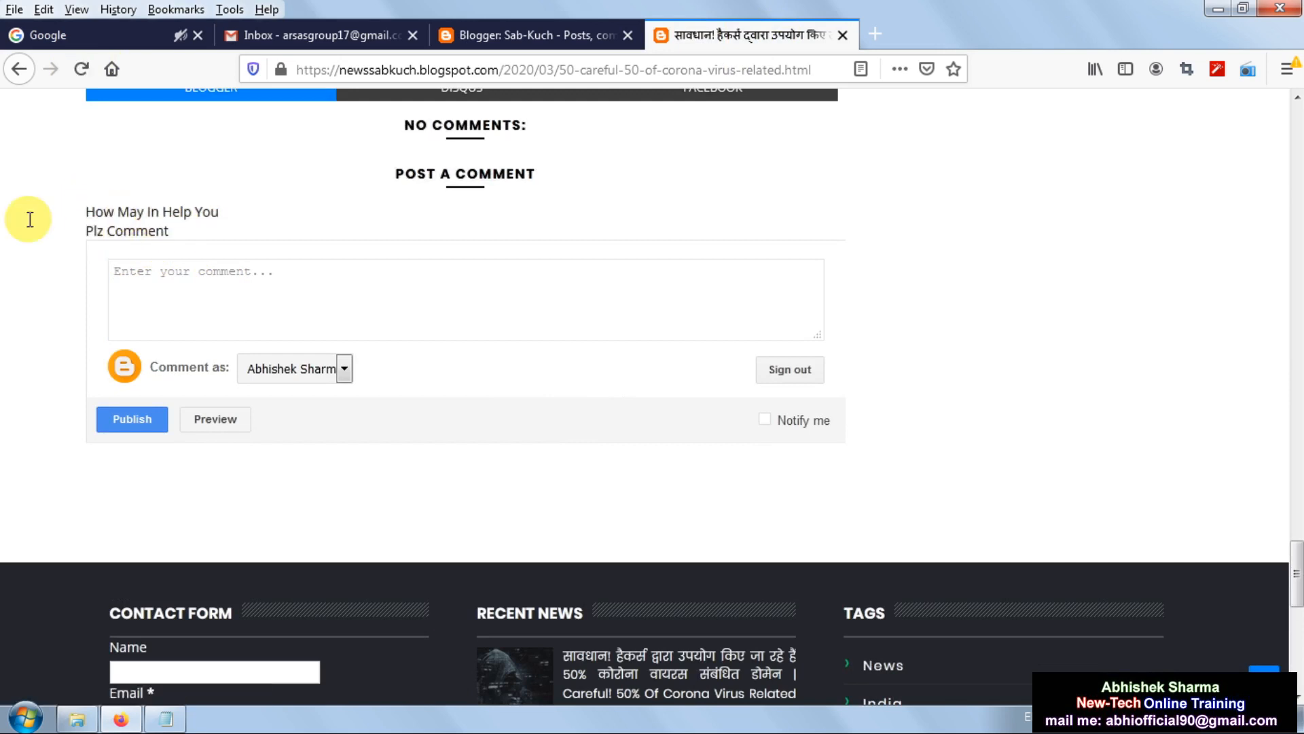
drag(170, 231, 80, 219)
click(136, 213)
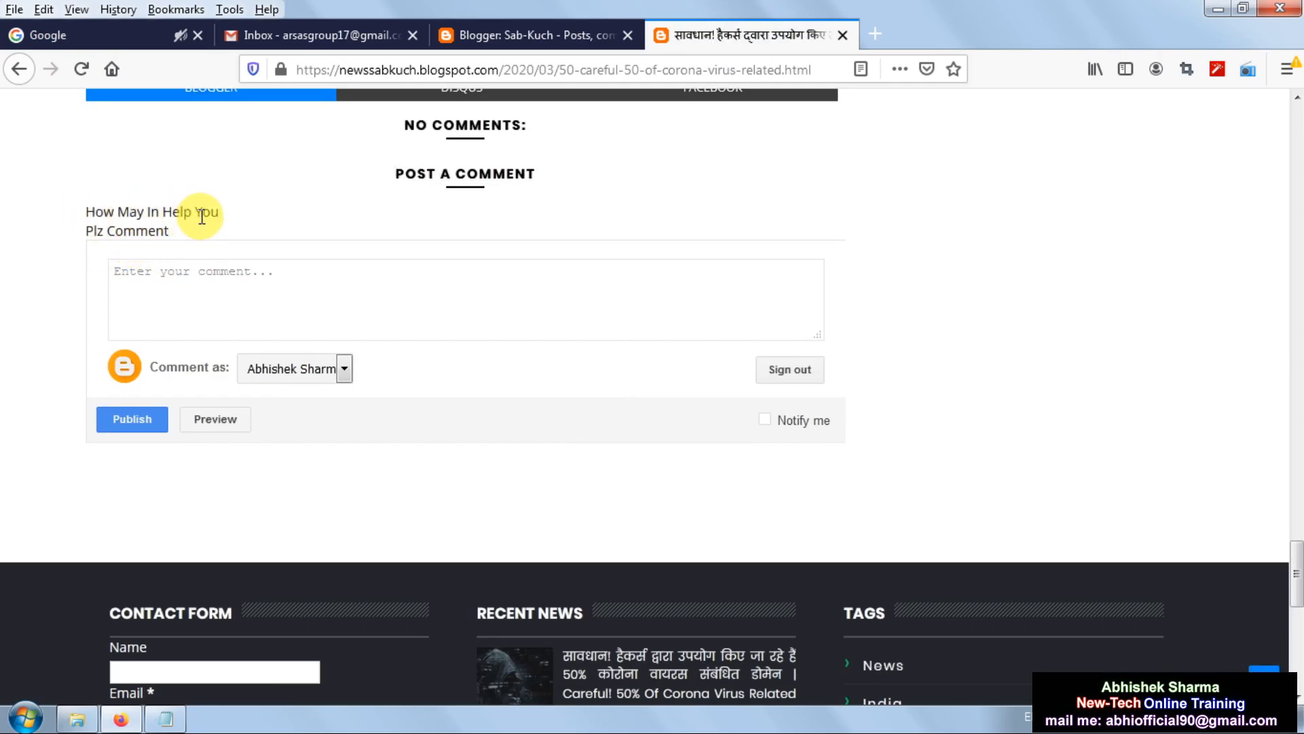
click(197, 284)
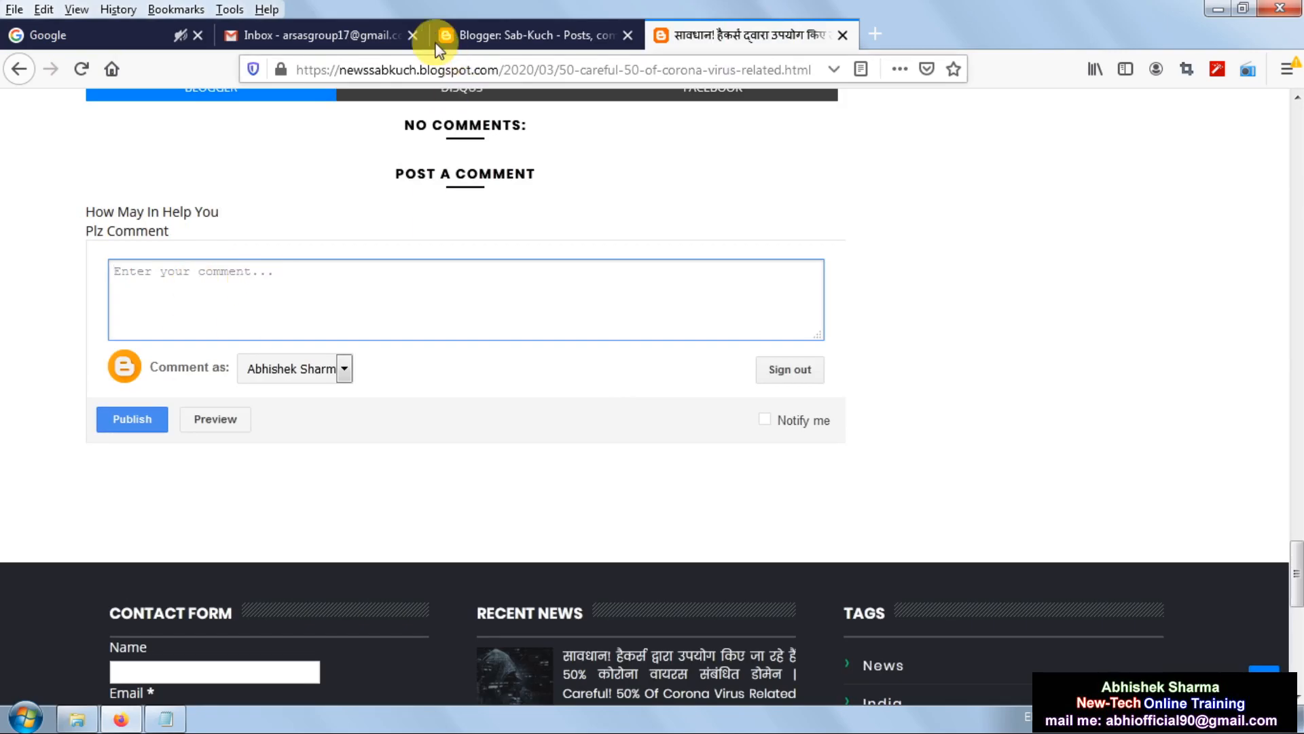
- Remove the Comment Form Message in the Blogger settings and save
click(509, 37)
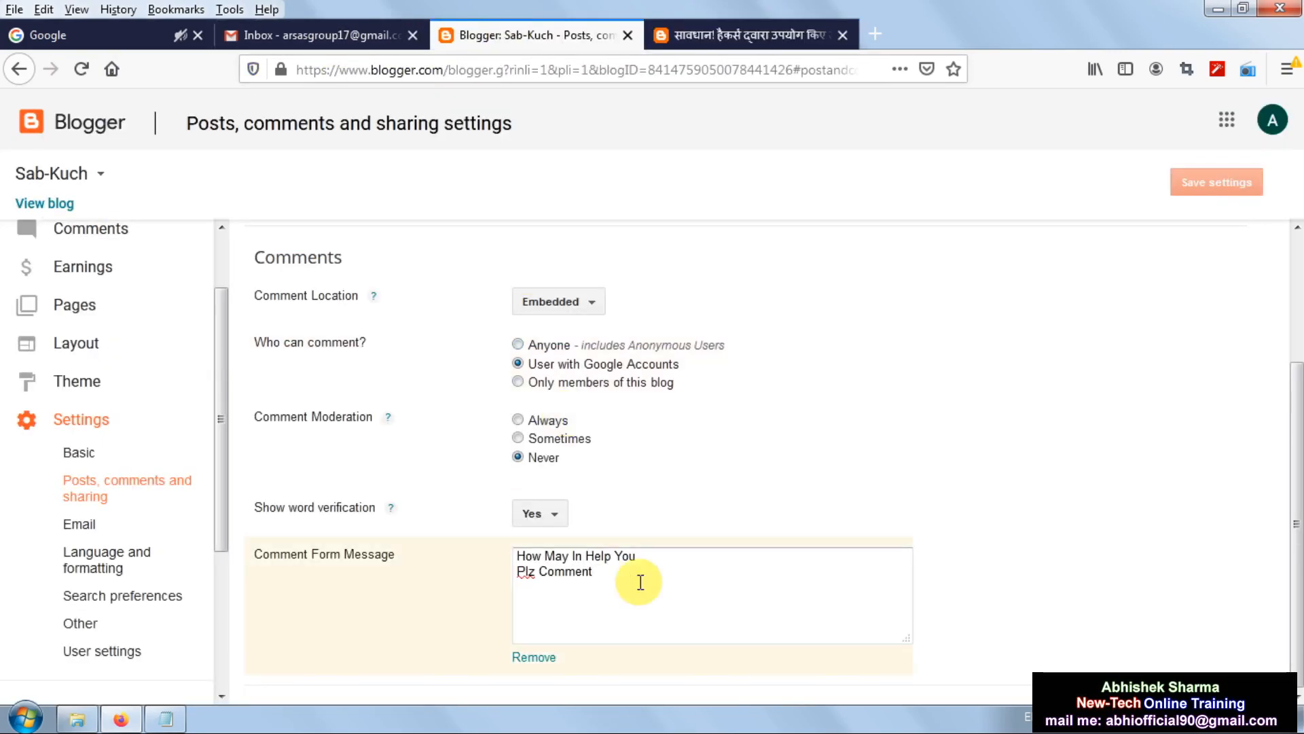
click(535, 658)
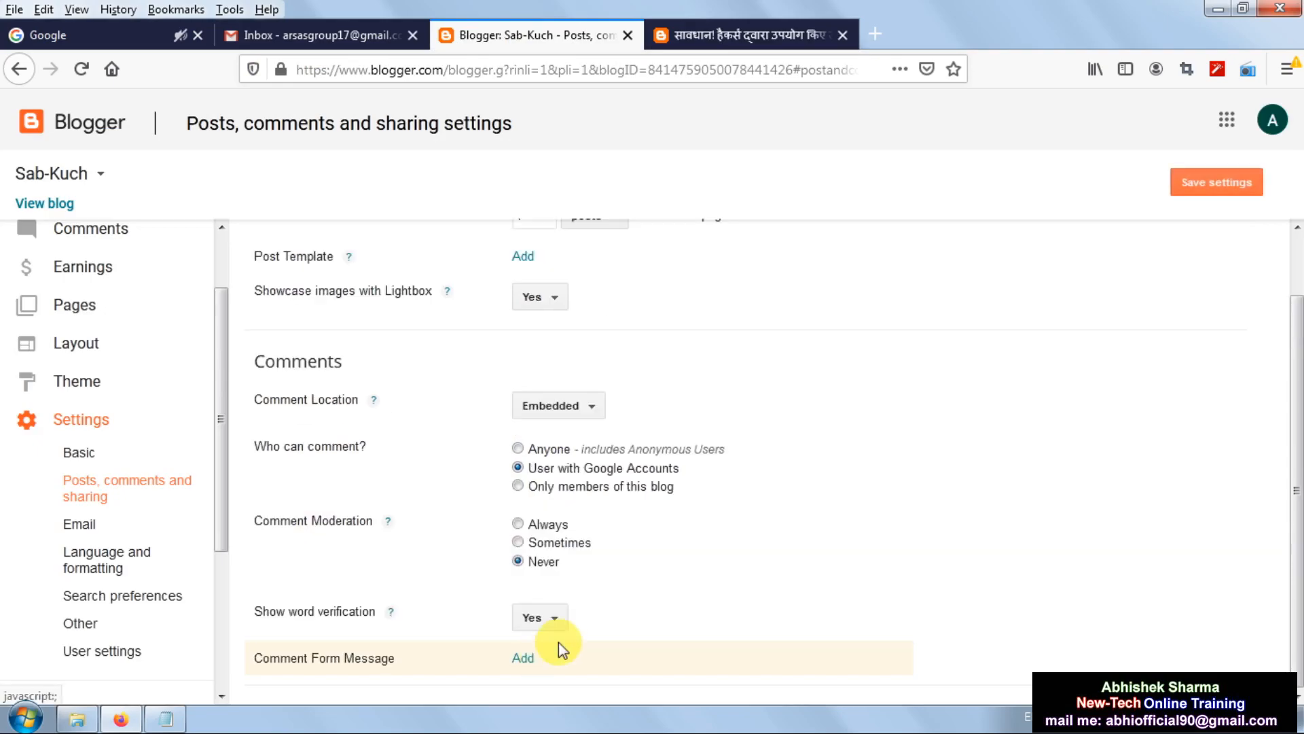
click(1196, 185)
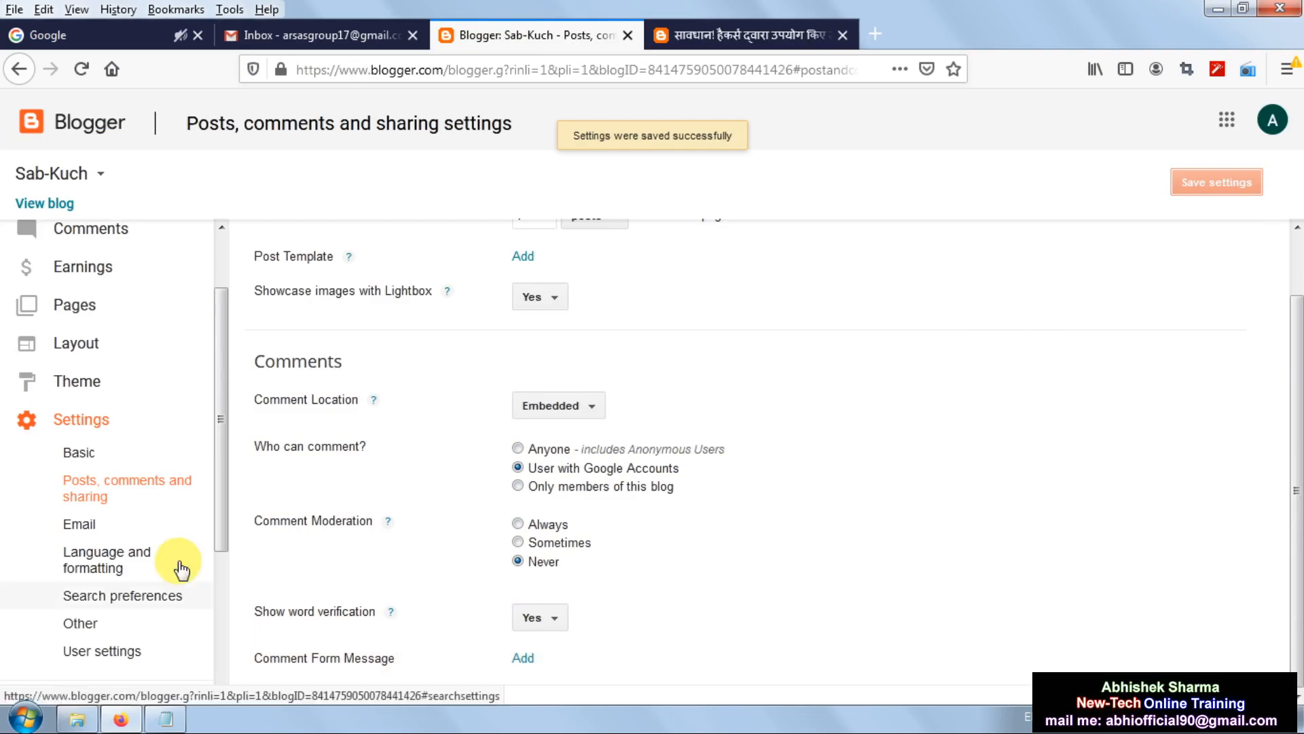
- Open the blog's Email settings and review the Comment Notification Email entry
click(76, 524)
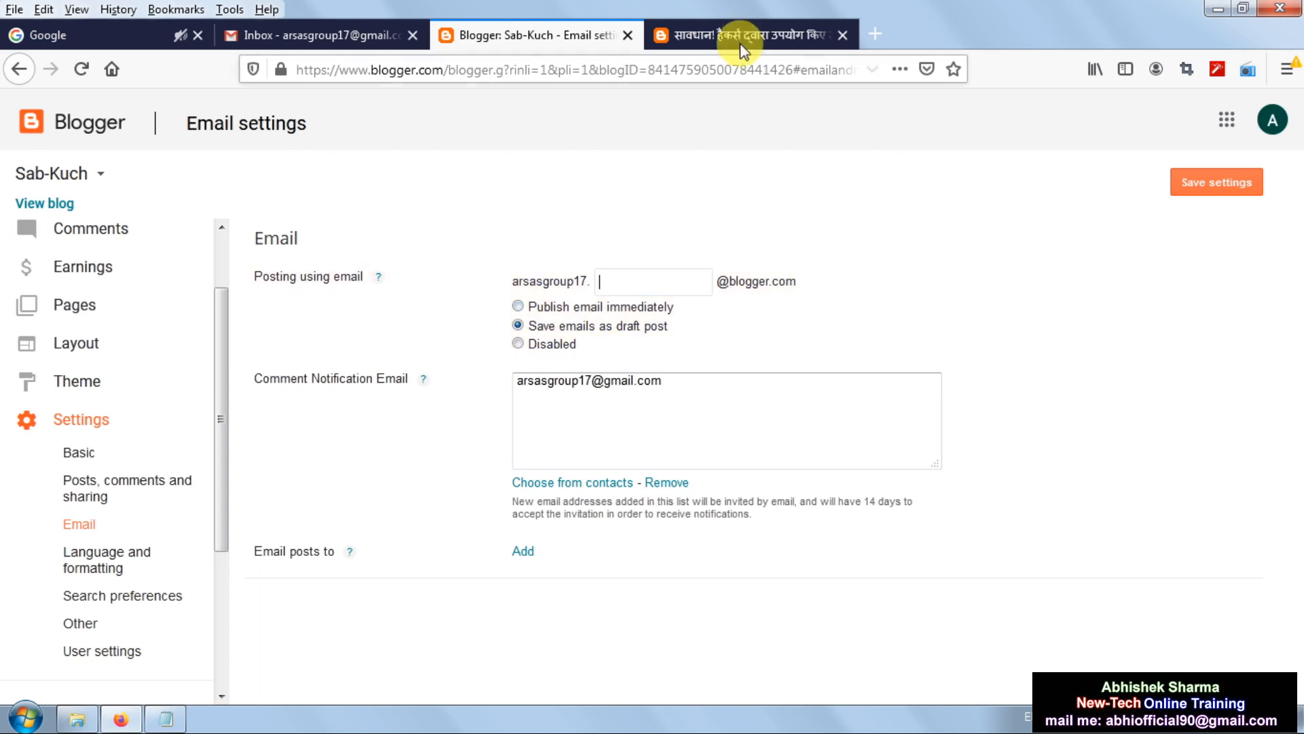
click(713, 34)
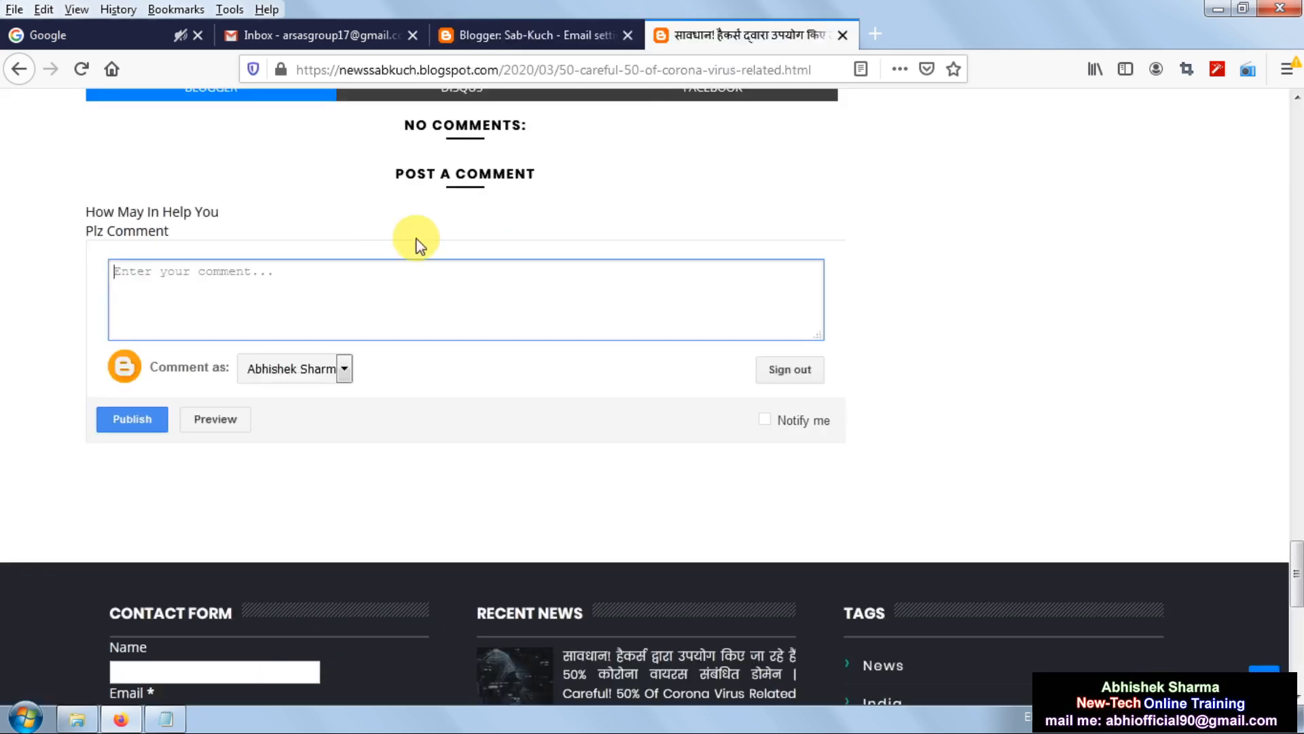
click(537, 35)
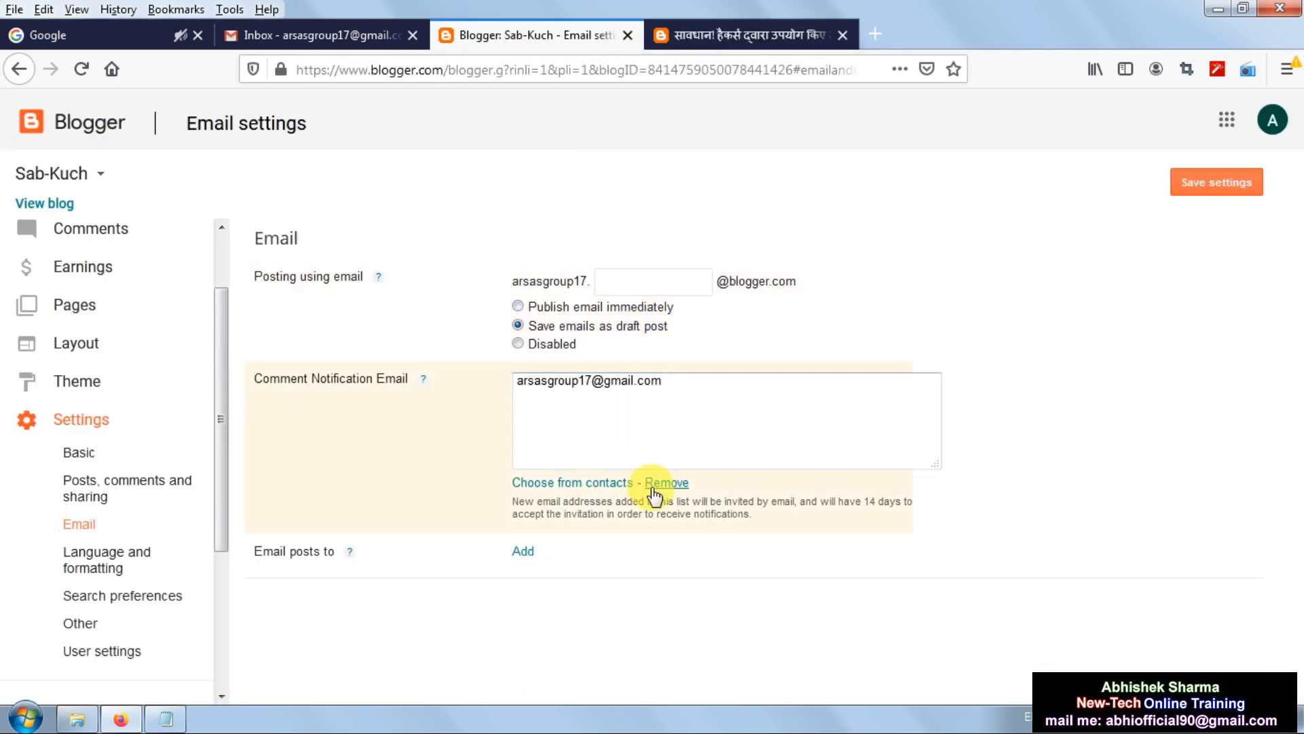
click(680, 375)
drag(680, 375, 514, 400)
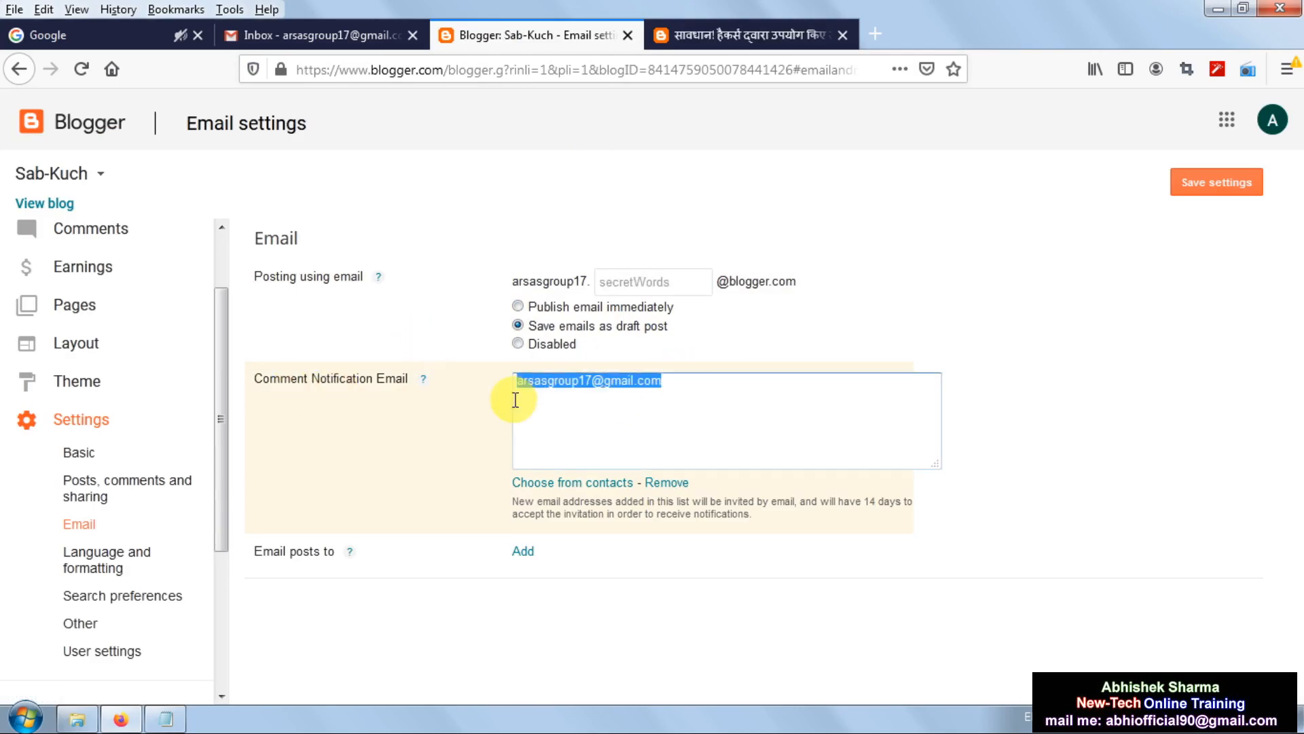
click(617, 573)
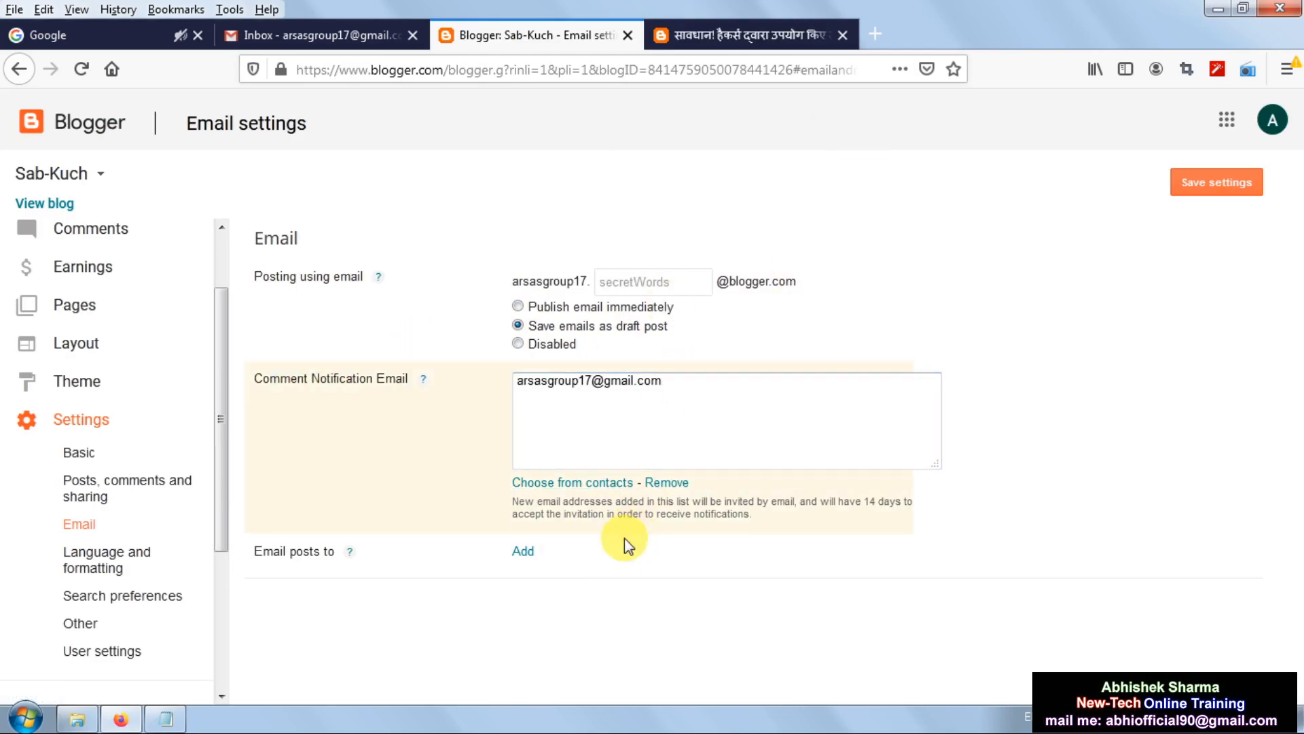
- Add an Email posts to entry and fill in the recipient's email address
click(522, 556)
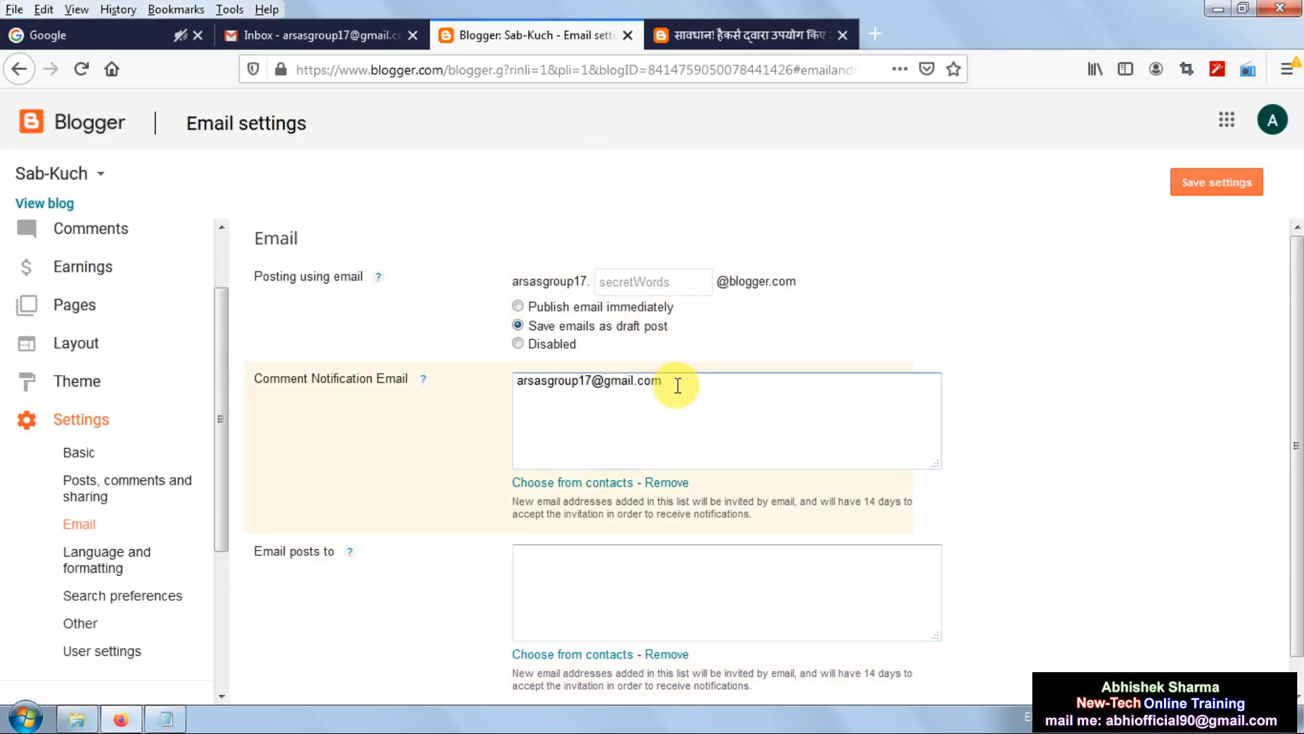
click(735, 30)
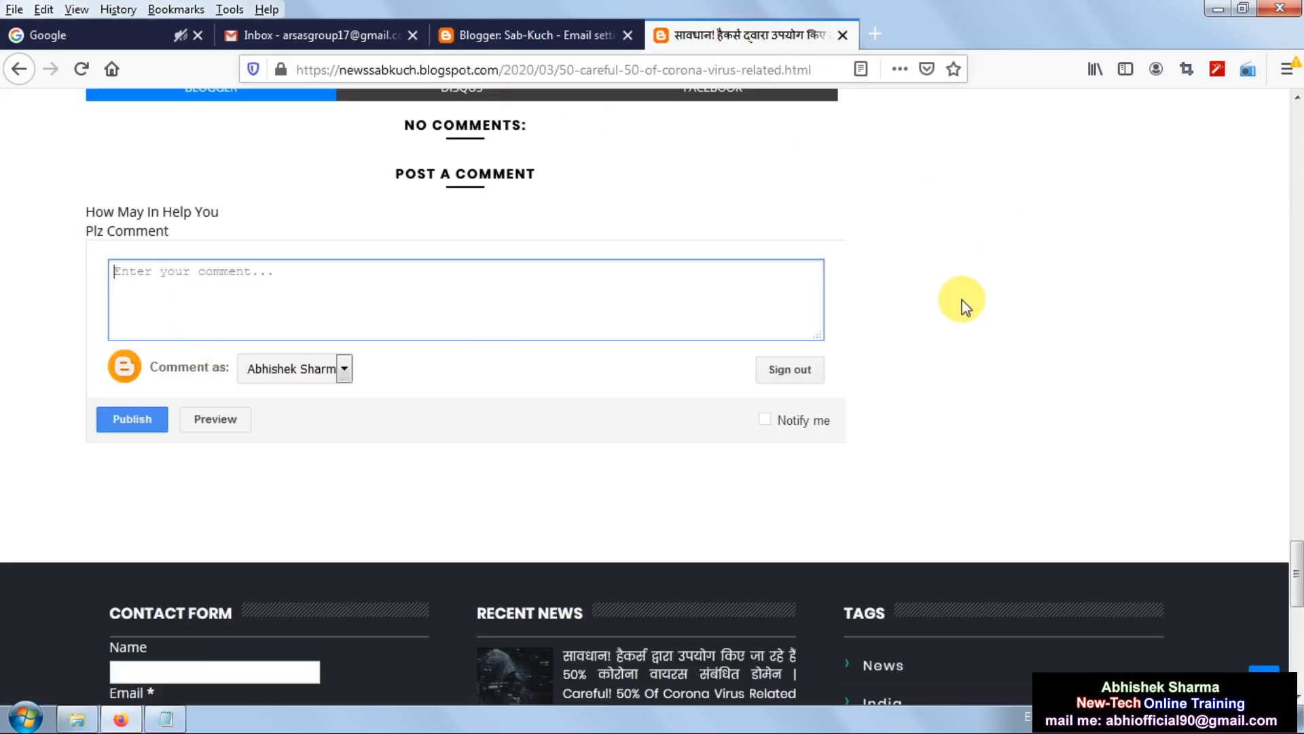
click(506, 42)
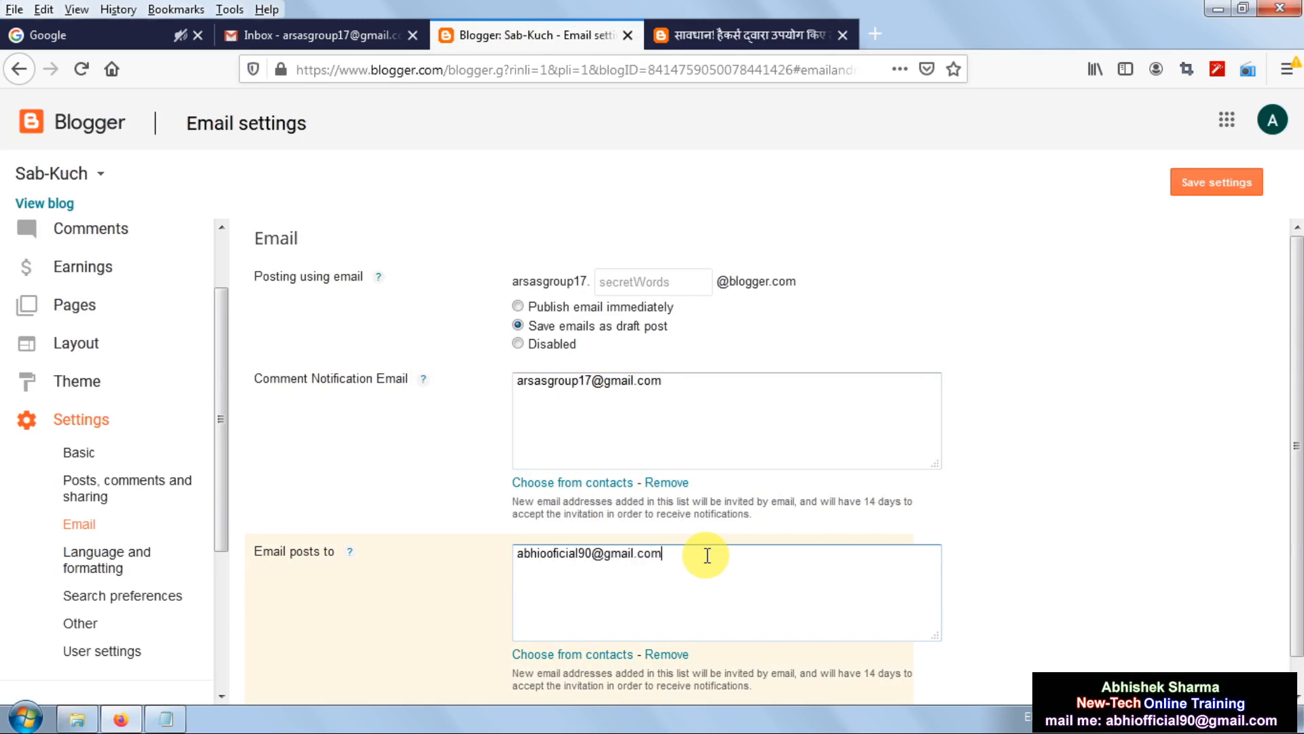
scroll(655, 646, down, 1)
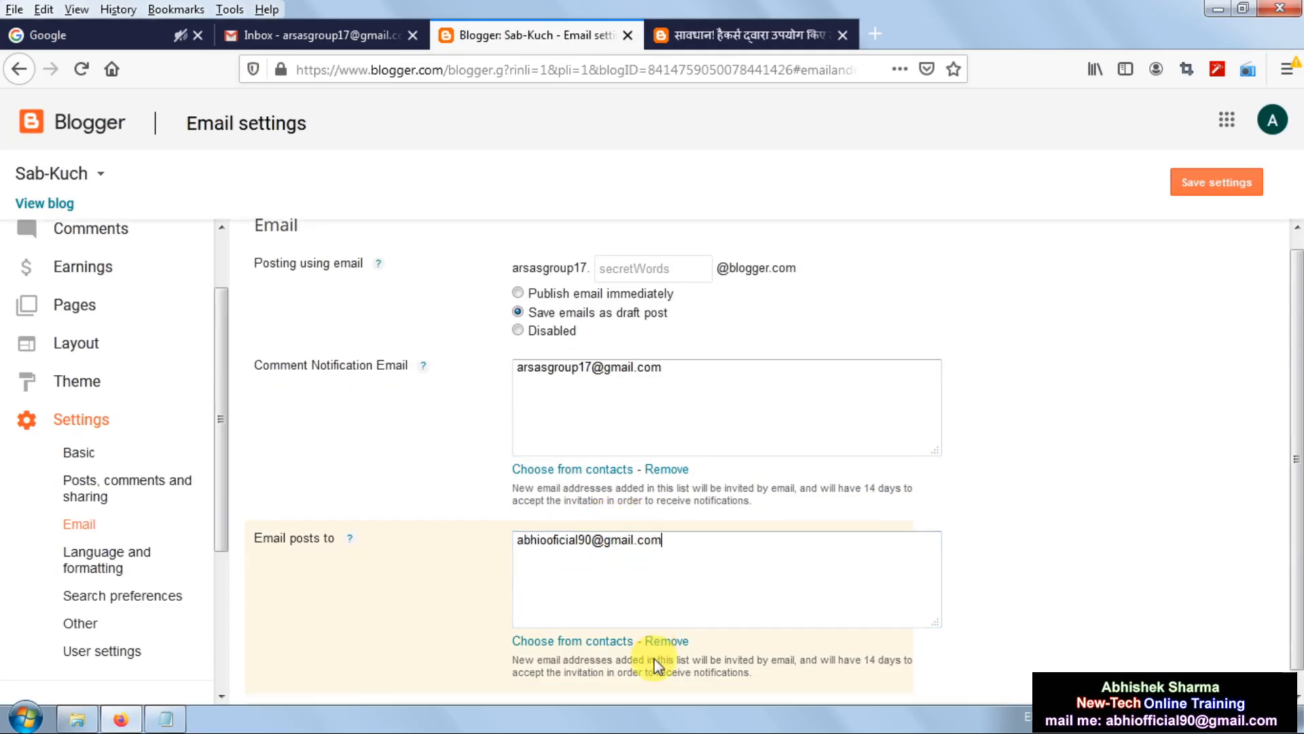
- Set Posting using email to Disabled and save the Email settings
click(1218, 187)
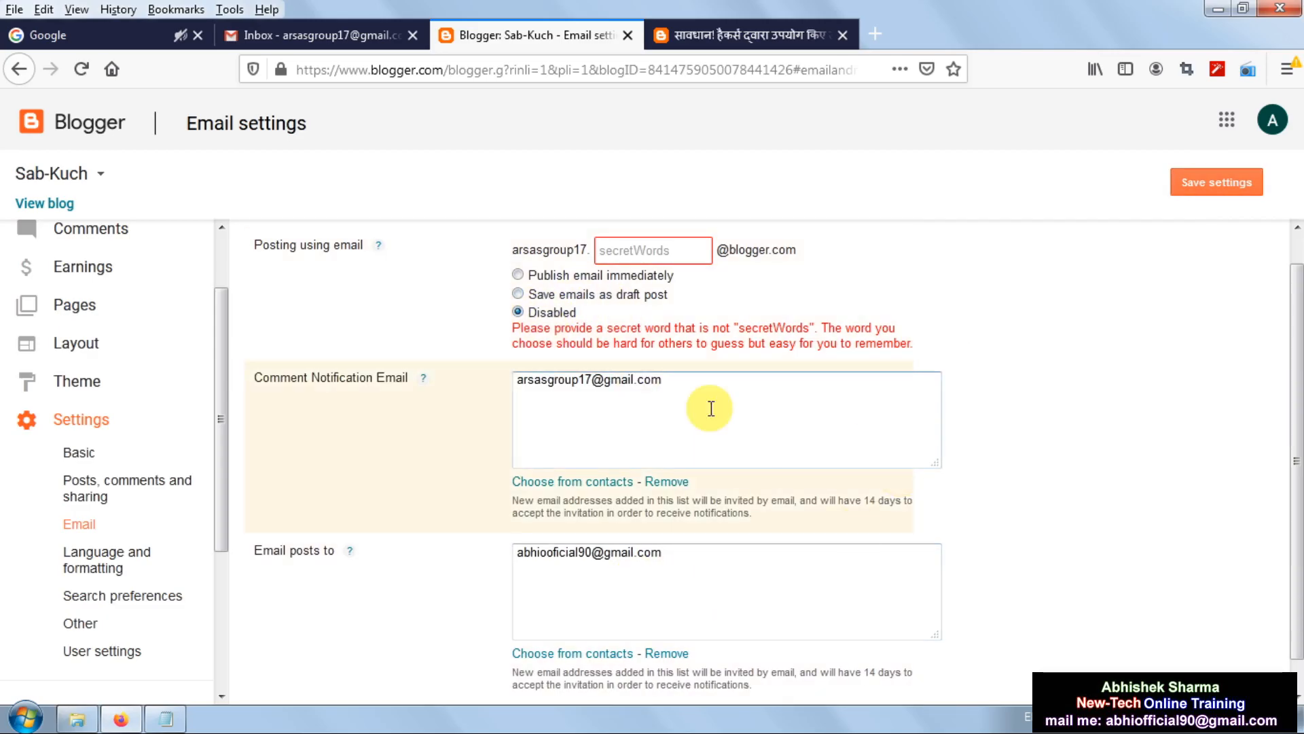
click(1216, 182)
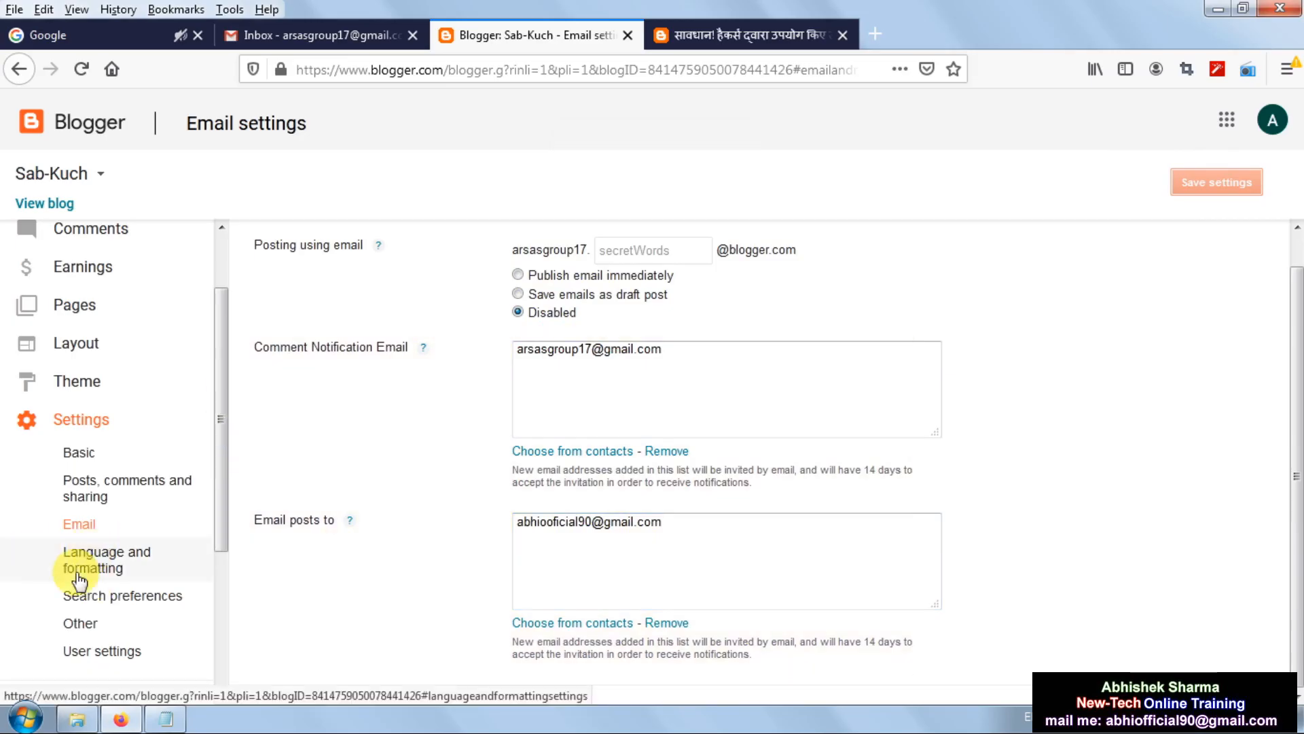
- Review the Language and formatting settings and the Language options, with a brief look at Search preferences
click(104, 563)
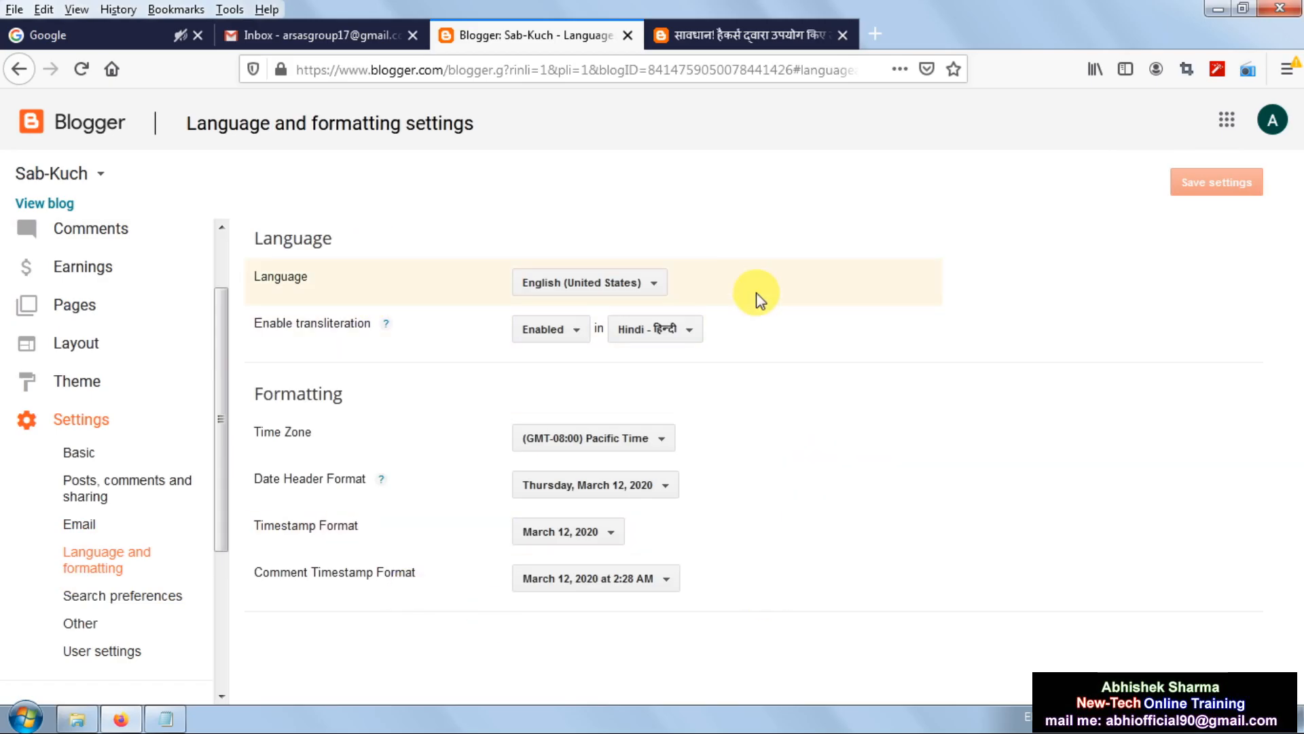
click(657, 291)
click(738, 247)
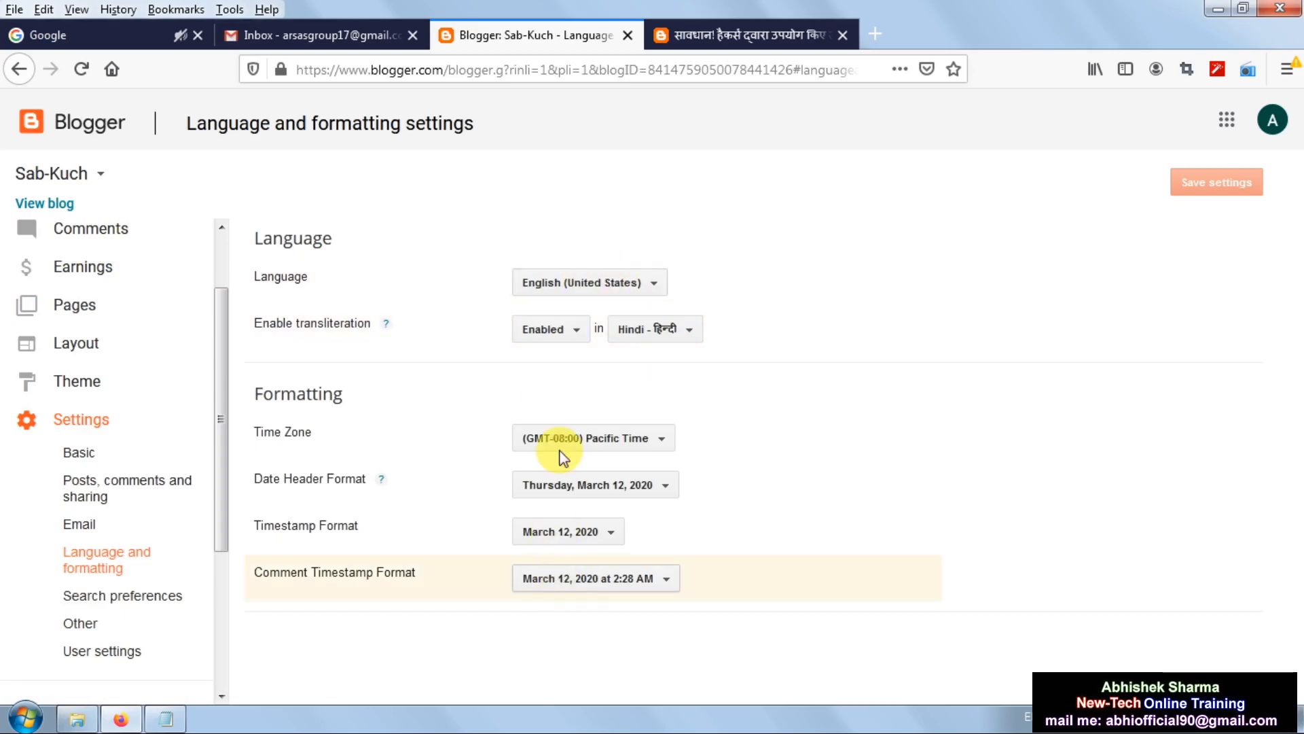
click(127, 601)
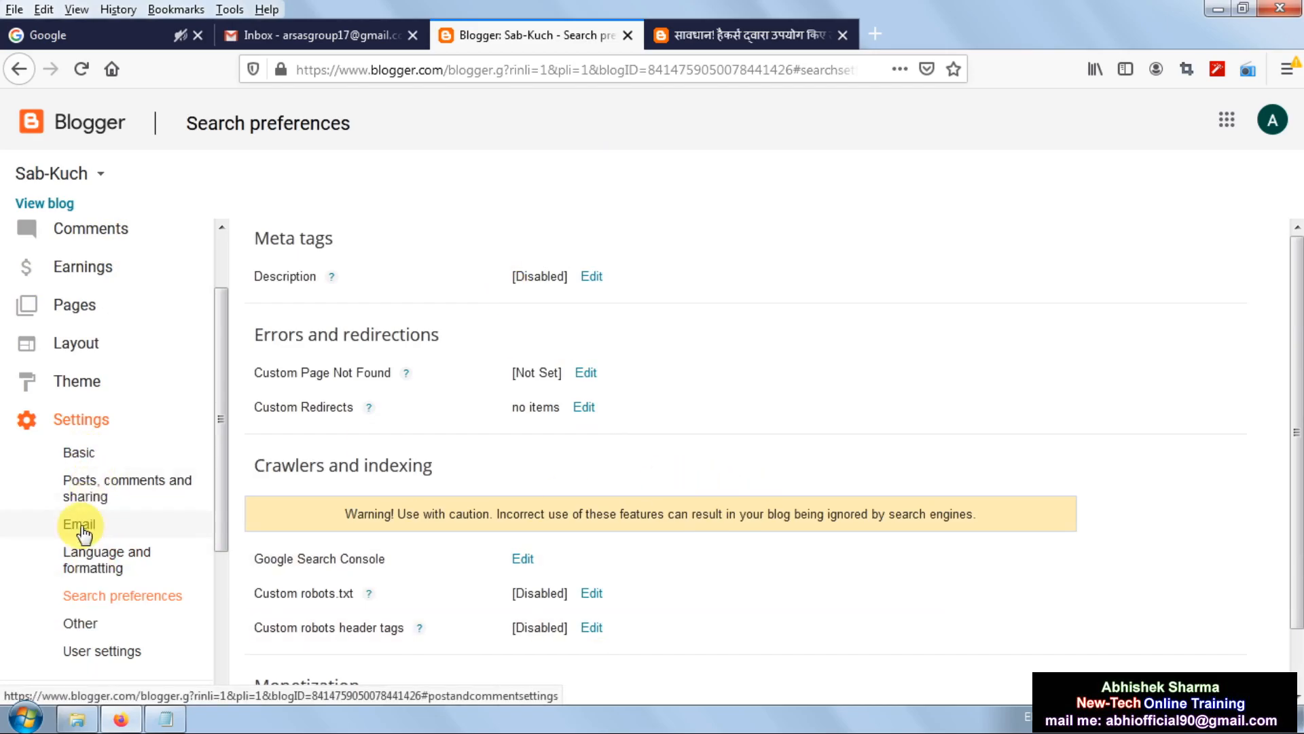
click(97, 571)
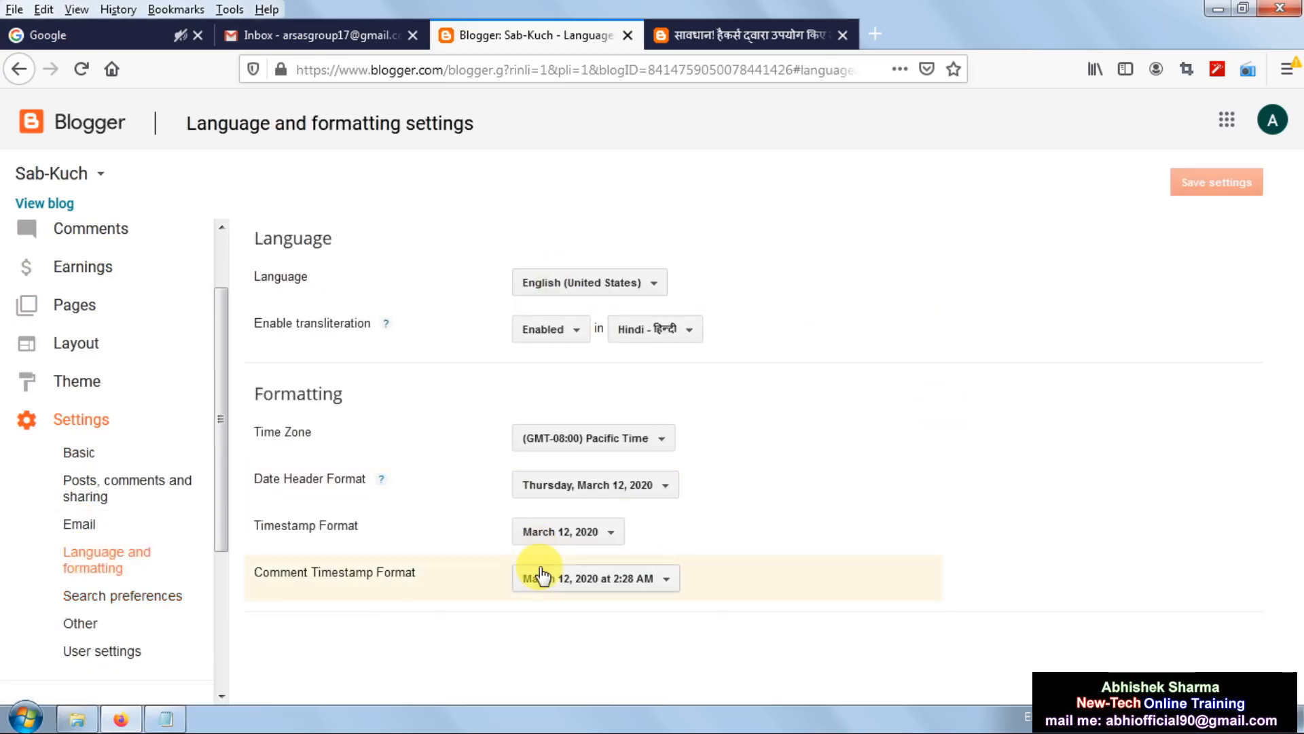
- Set the blog's Time Zone to (GMT+05:30) India Standard Time and save the settings
click(664, 448)
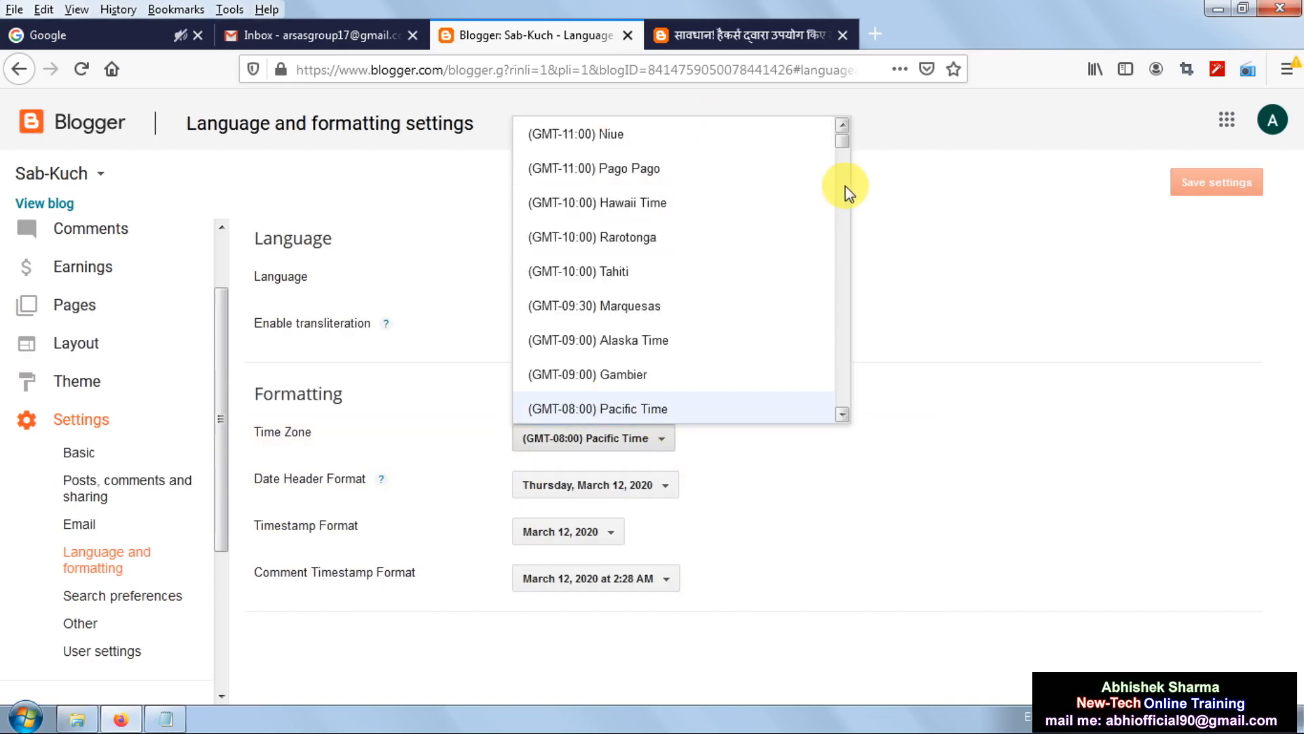
click(842, 413)
drag(842, 412, 842, 412)
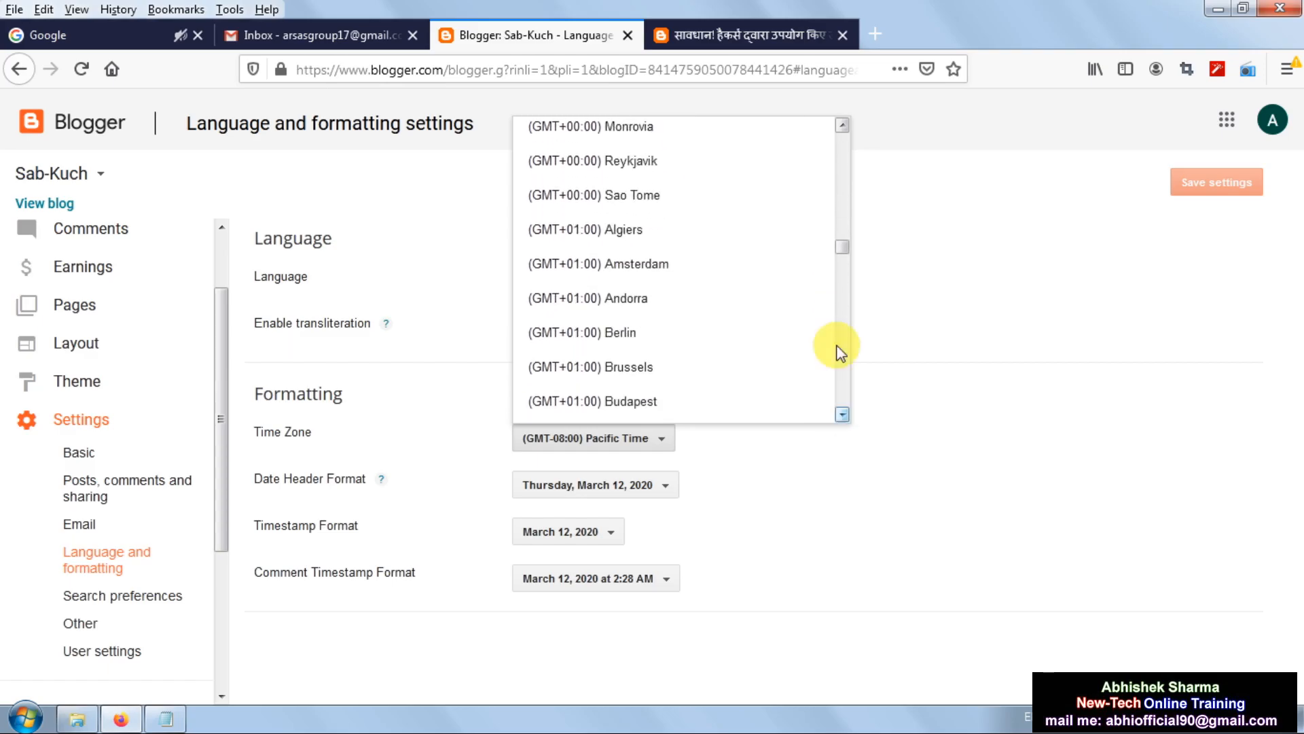
drag(841, 259, 842, 280)
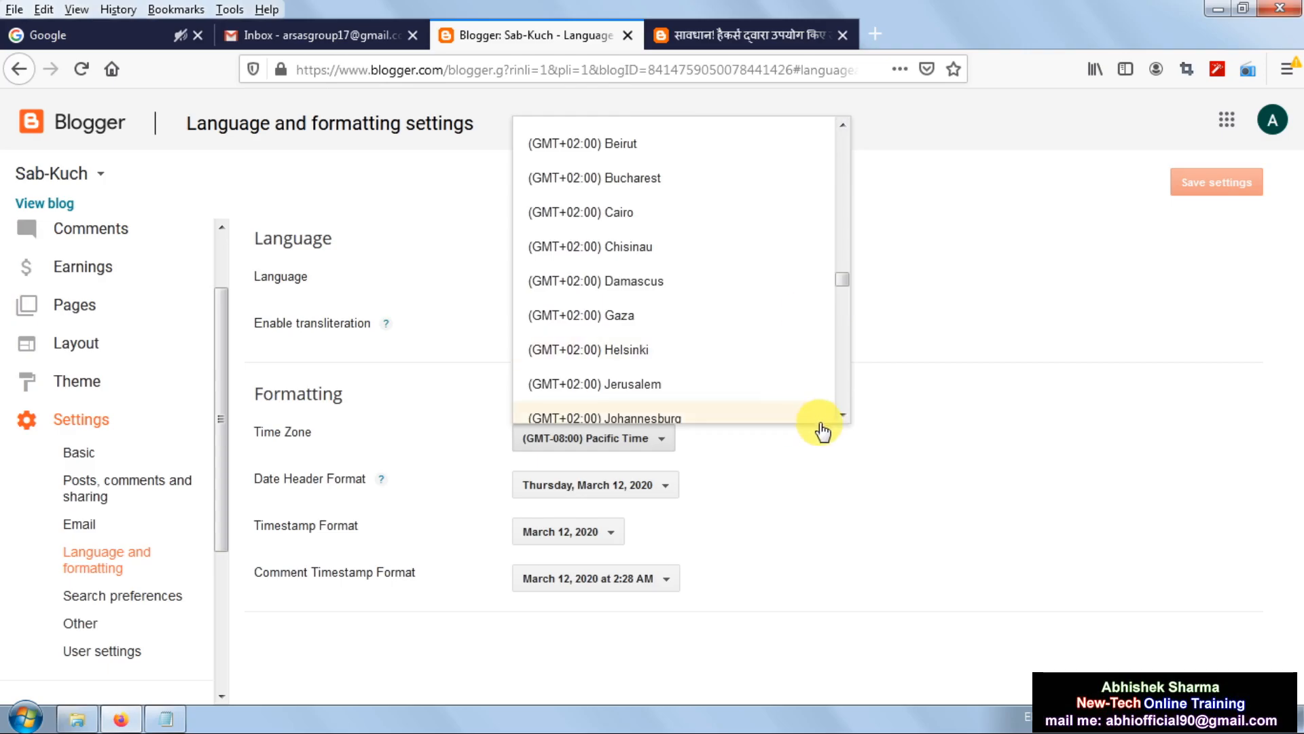
drag(842, 415, 843, 415)
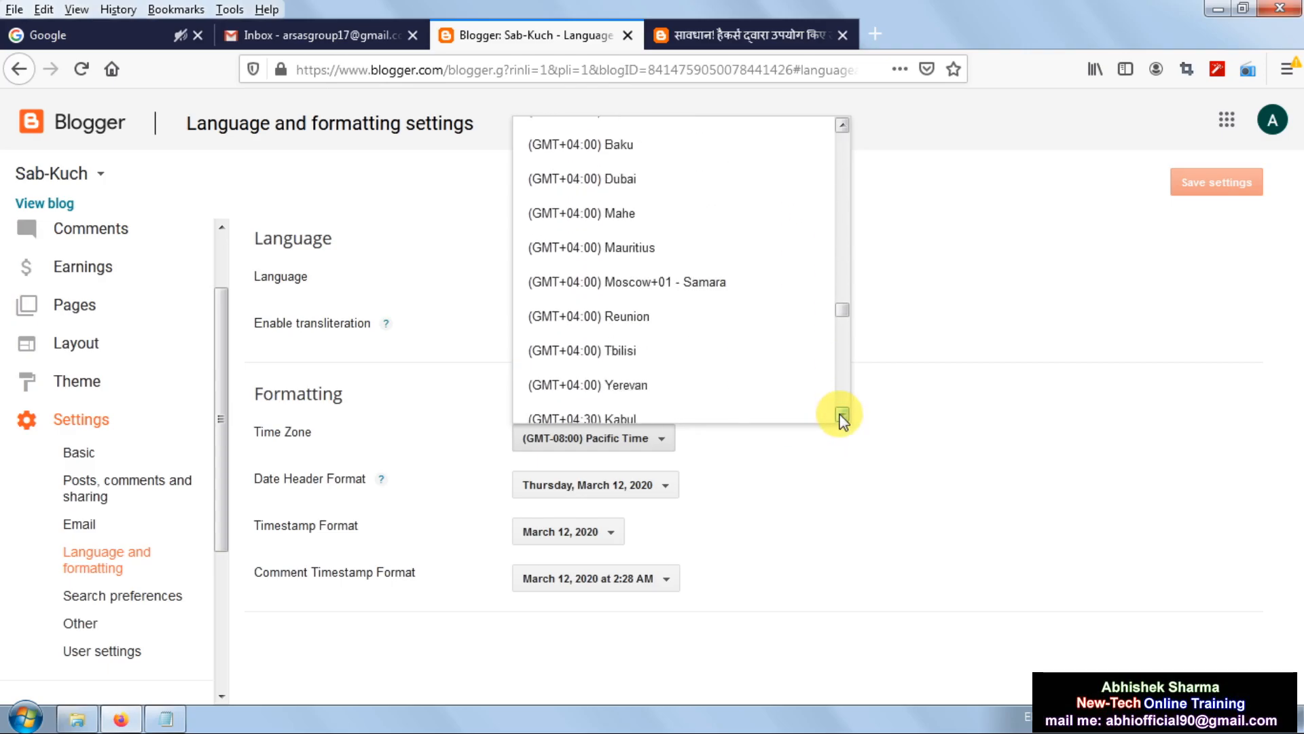
drag(842, 414, 842, 414)
drag(841, 132, 841, 132)
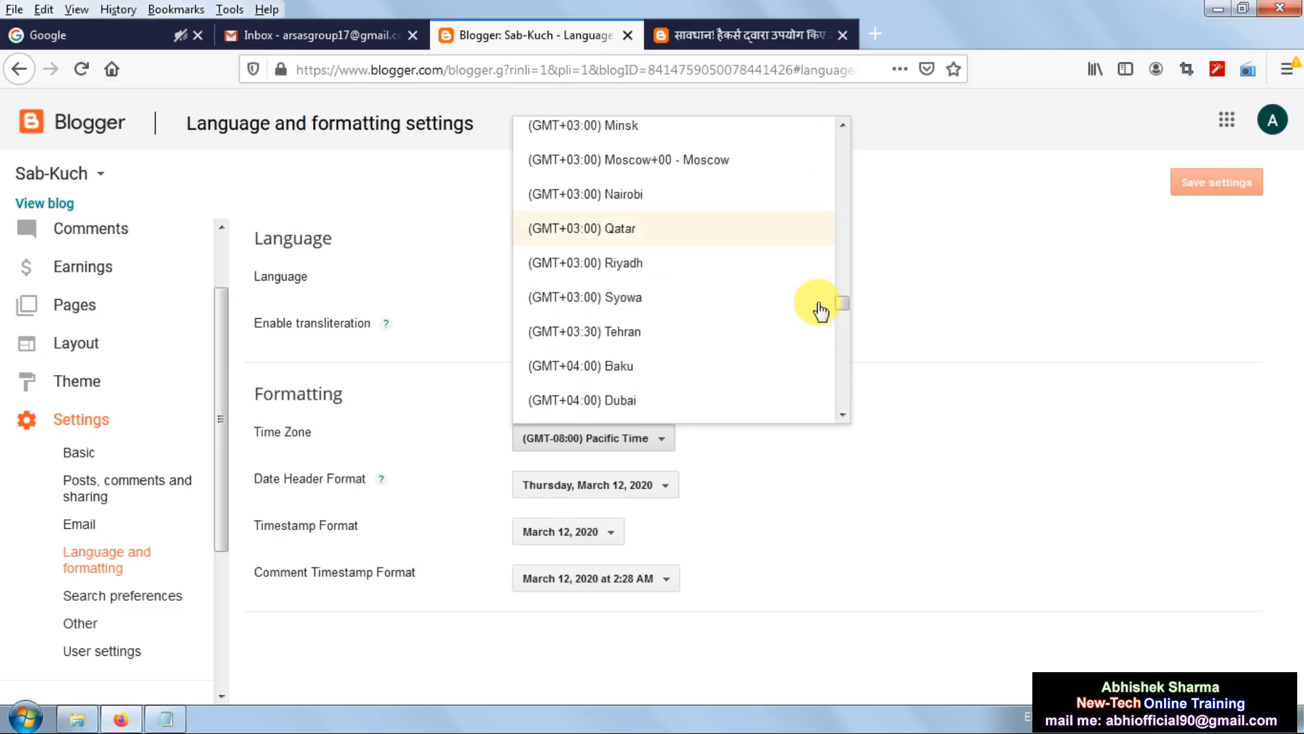
click(843, 409)
drag(843, 409, 842, 409)
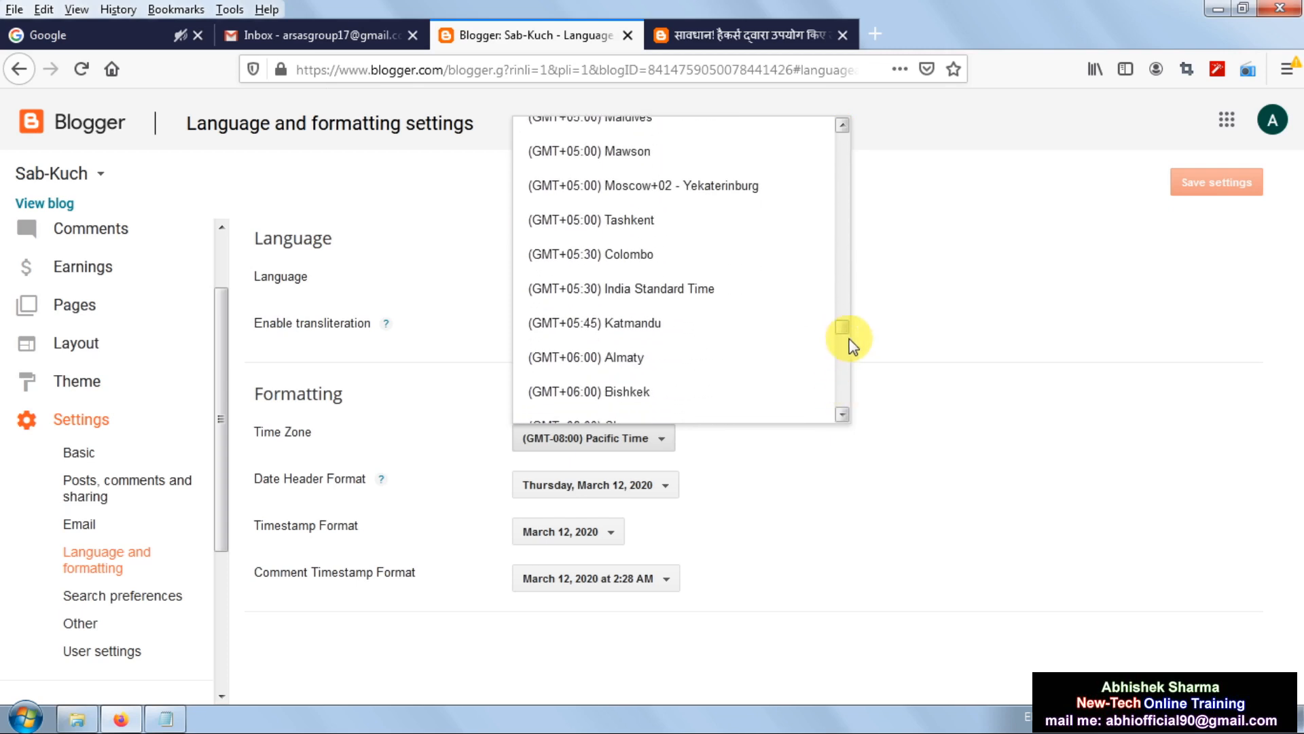
mouse_move(847, 341)
mouse_down()
mouse_move(847, 385)
mouse_move(846, 340)
mouse_up()
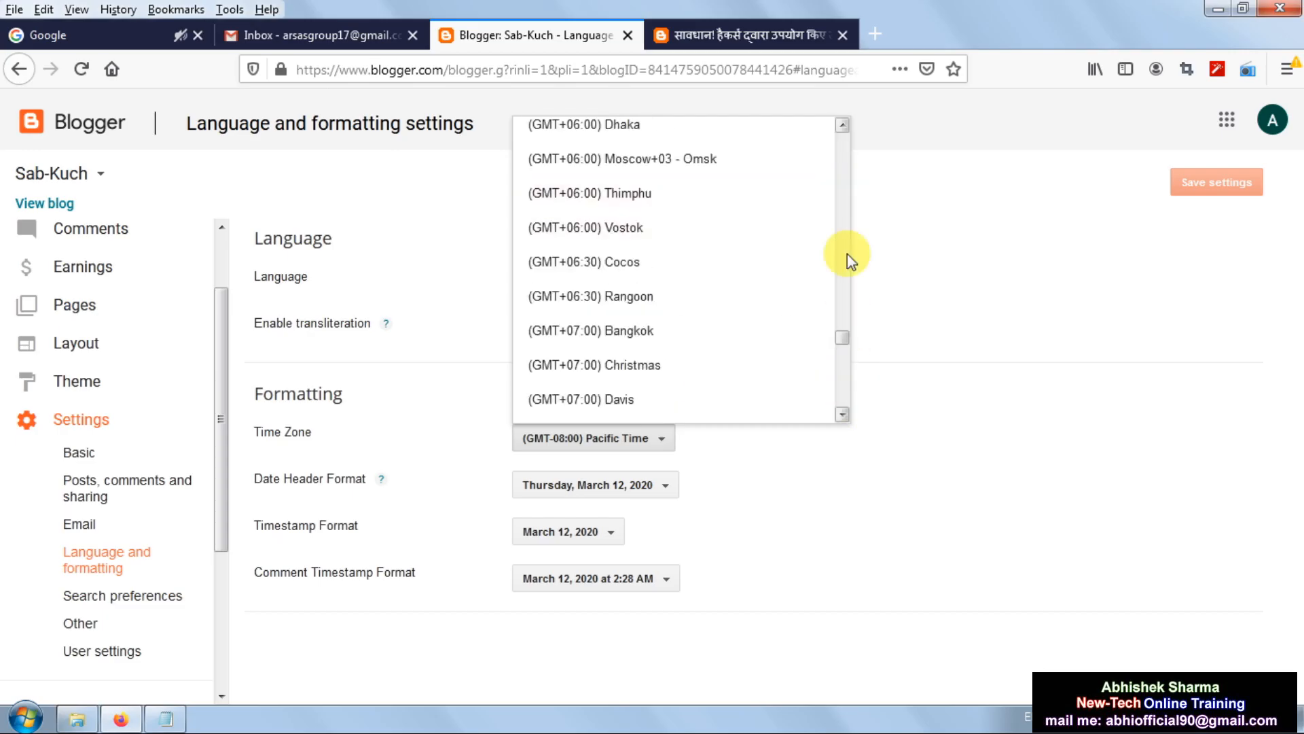
drag(843, 124, 843, 124)
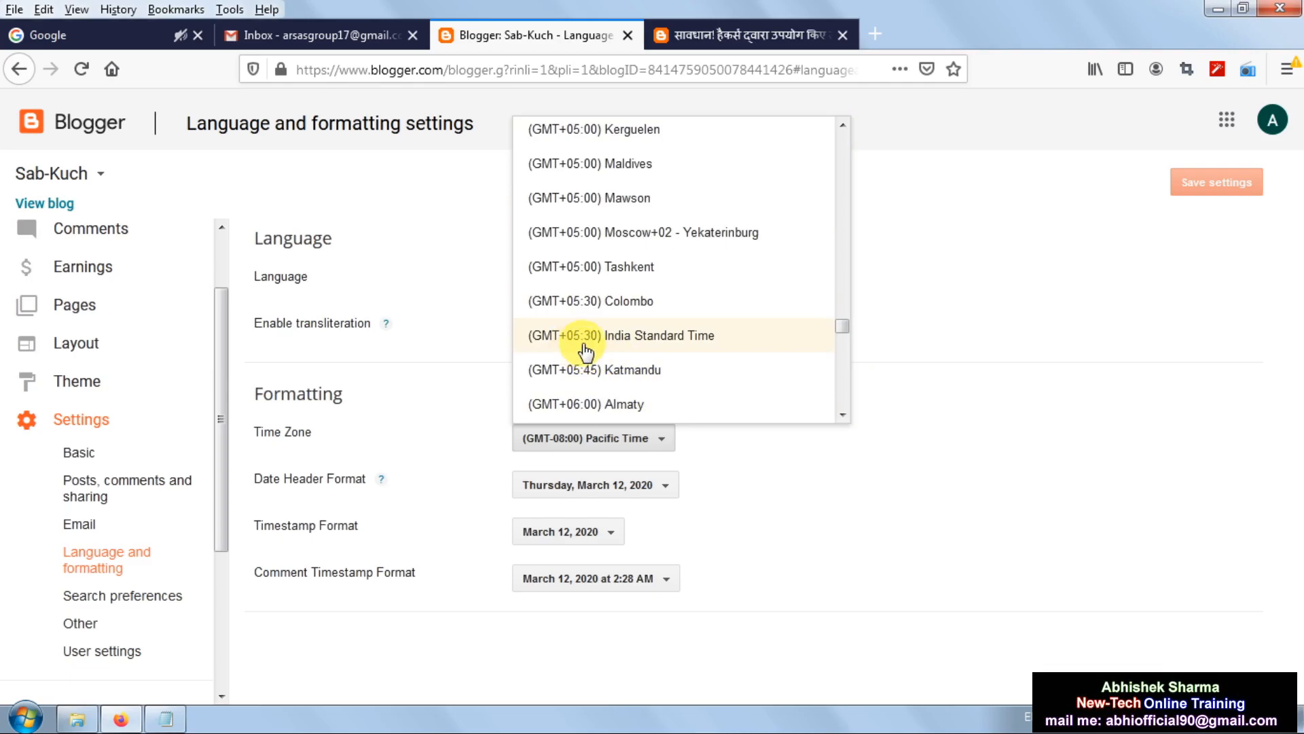
click(694, 347)
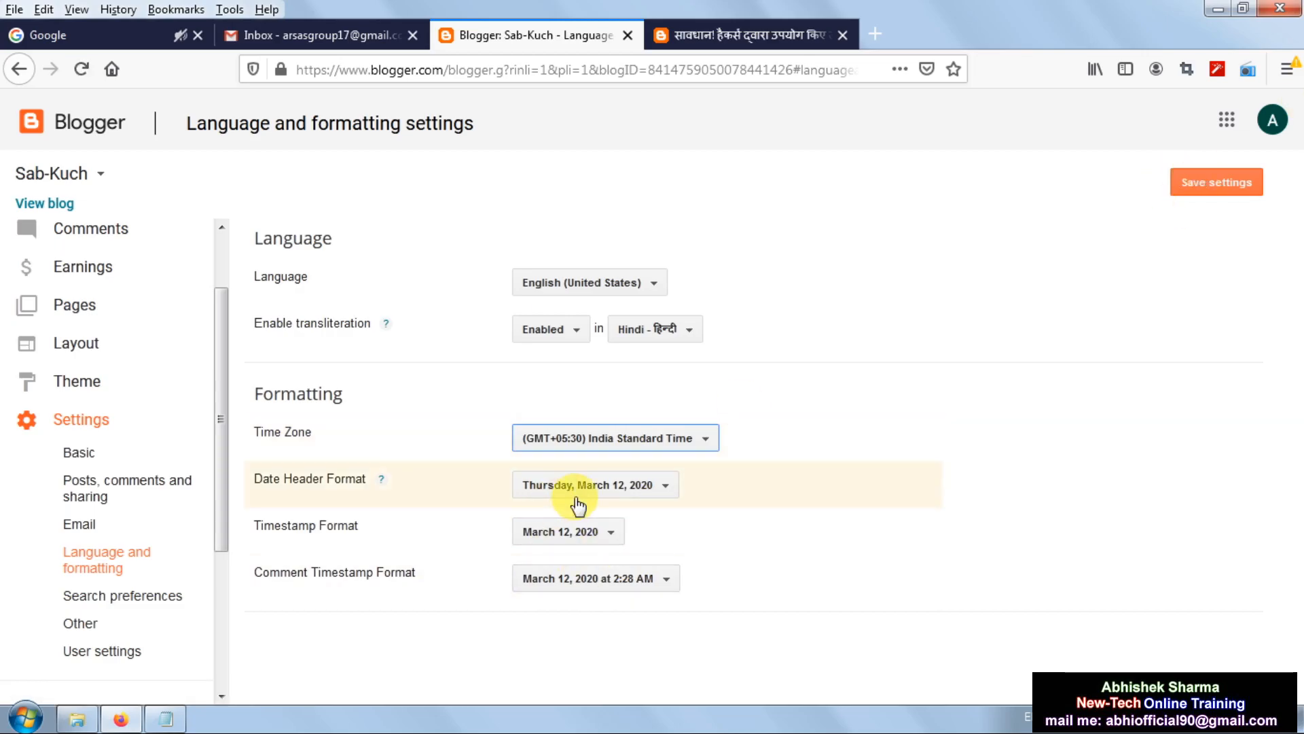
click(1213, 187)
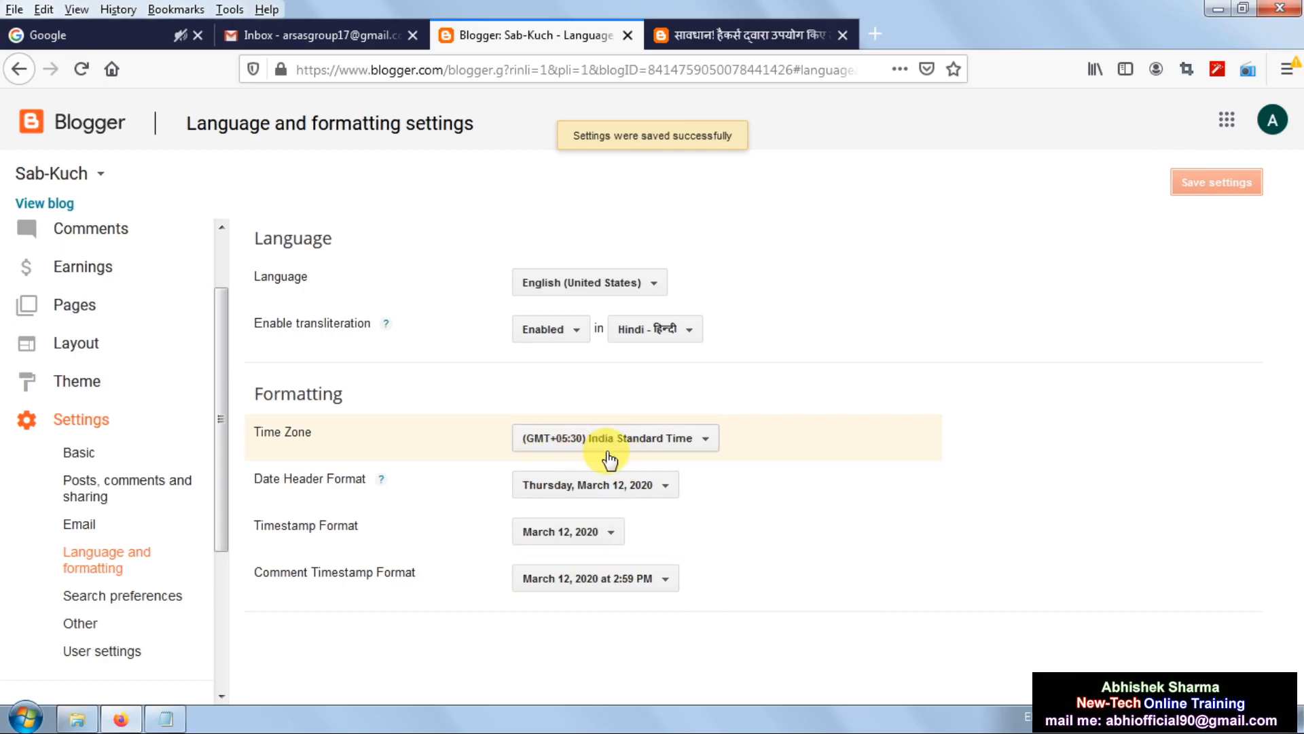